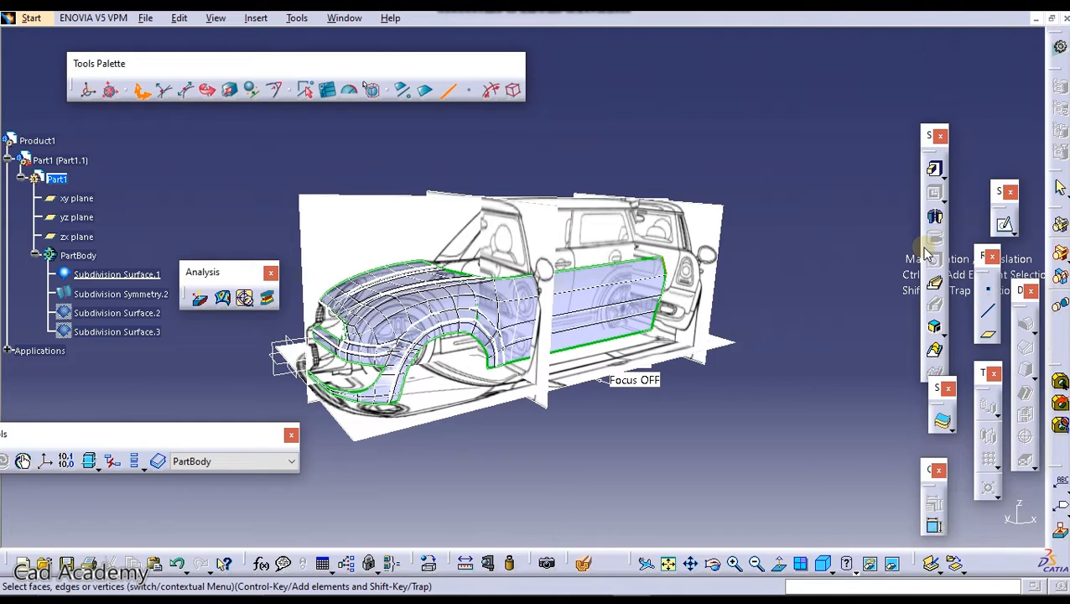
# Examine the front fender, hood and side panel mesh against the car blueprint images from several angles
pyautogui.moveTo(676, 340); pyautogui.dragTo(579, 342, button='middle')
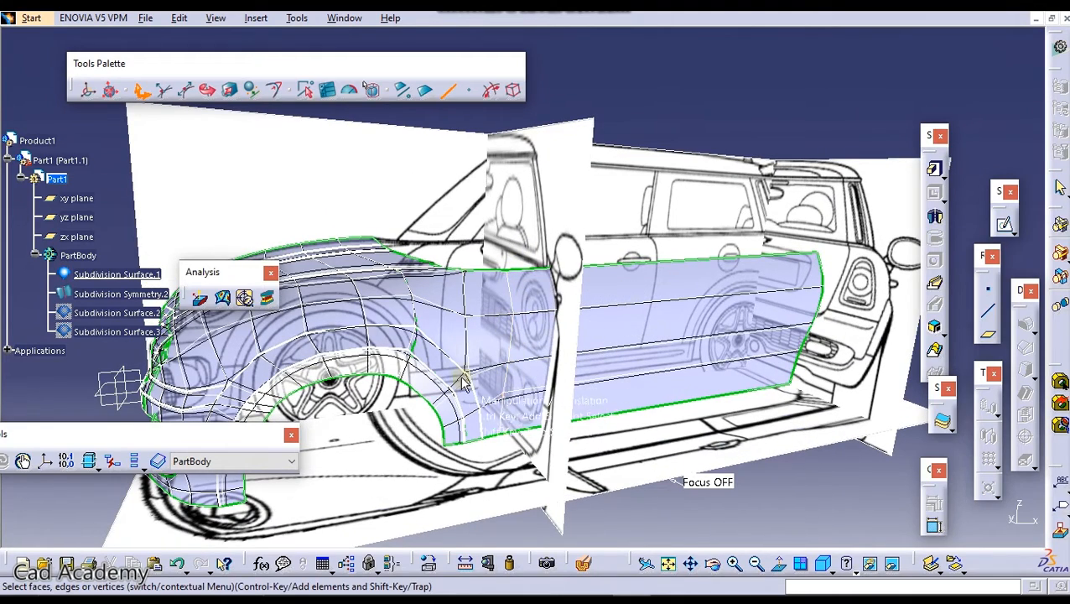
pyautogui.moveTo(537, 344); pyautogui.dragTo(572, 342, button='middle')
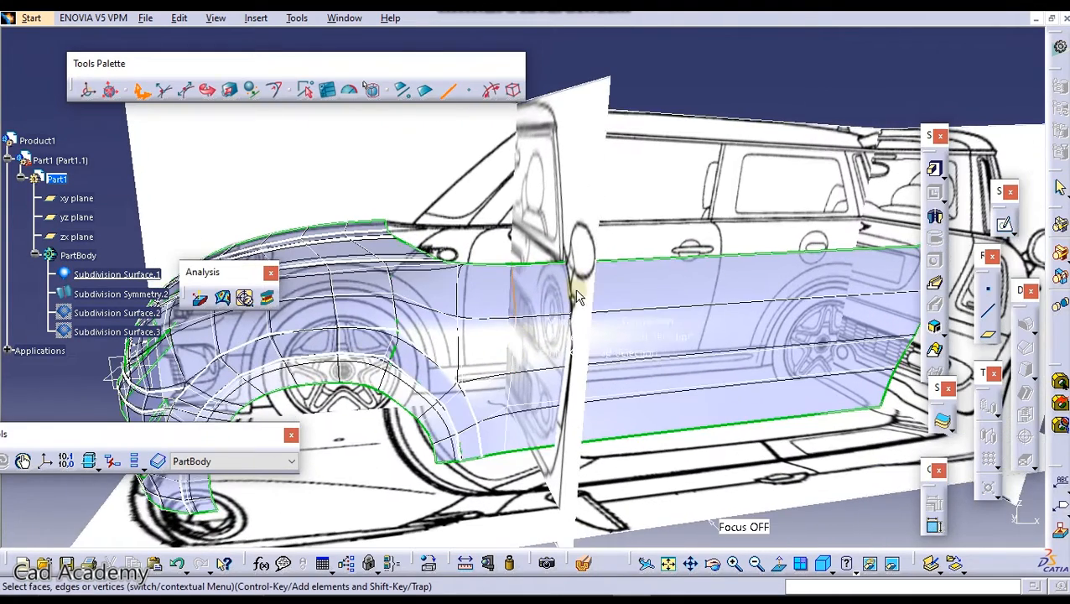
pyautogui.moveTo(693, 314); pyautogui.dragTo(434, 304, button='middle')
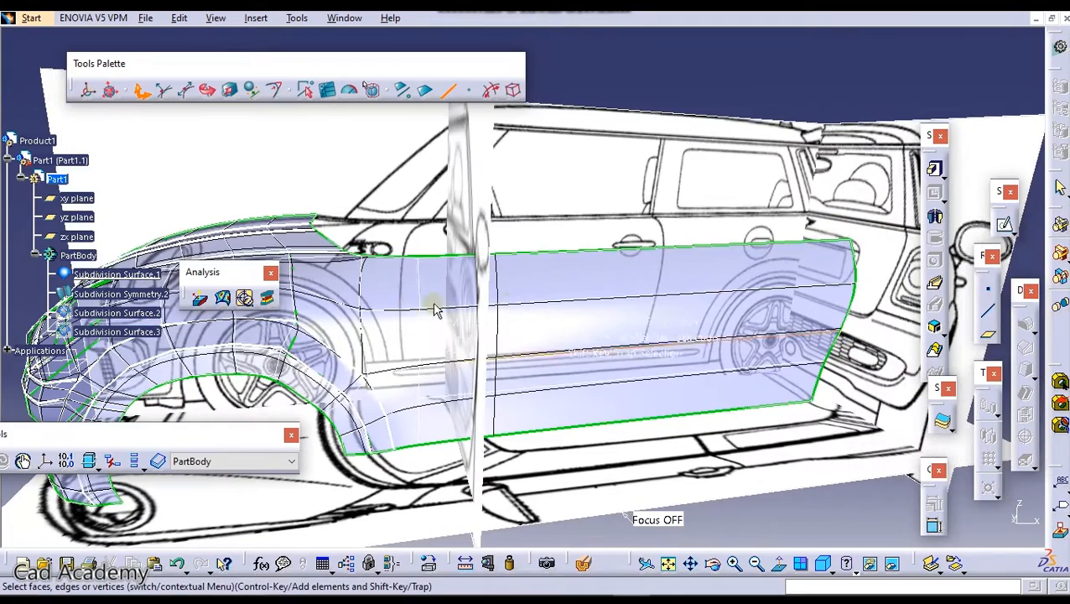
pyautogui.moveTo(556, 286); pyautogui.dragTo(509, 321, button='middle')
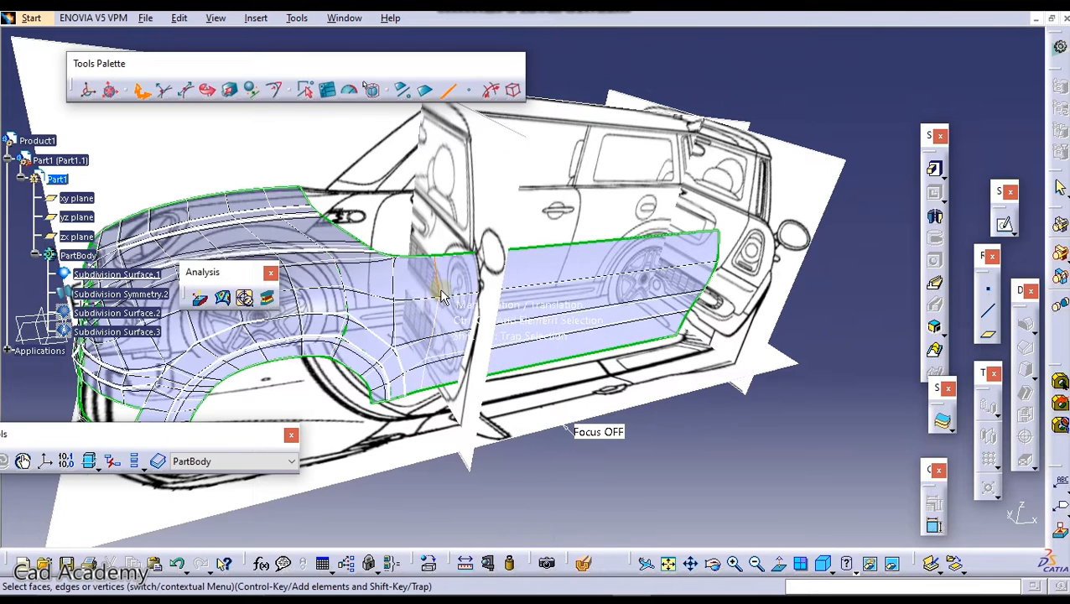
pyautogui.moveTo(498, 318); pyautogui.dragTo(429, 279, button='middle')
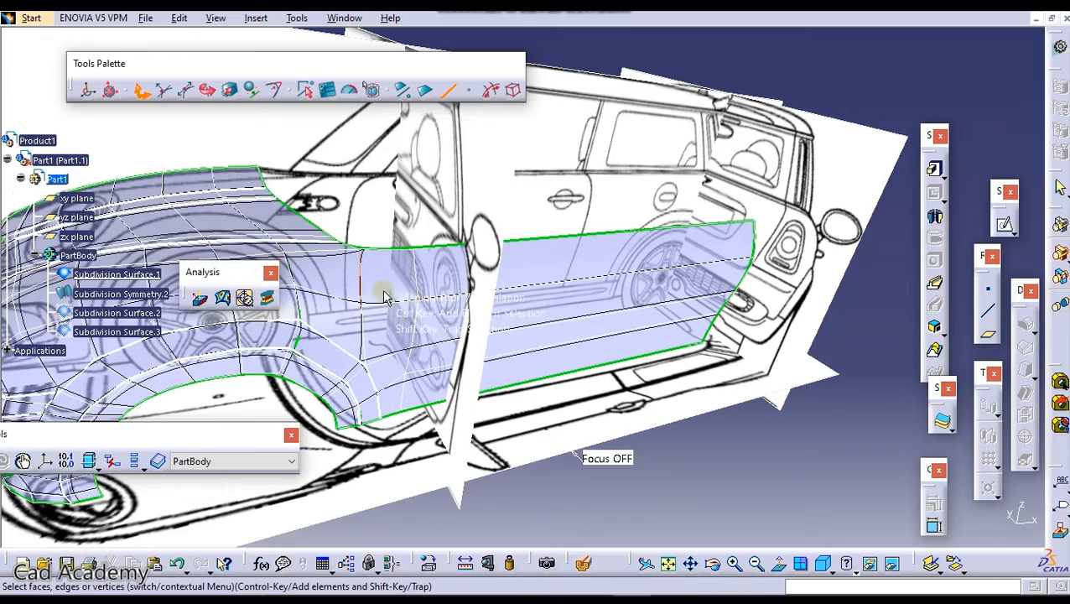
pyautogui.moveTo(474, 290); pyautogui.dragTo(495, 272, button='middle')
pyautogui.scroll(1, 458, 306)
pyautogui.moveTo(637, 352); pyautogui.dragTo(448, 295, button='middle')
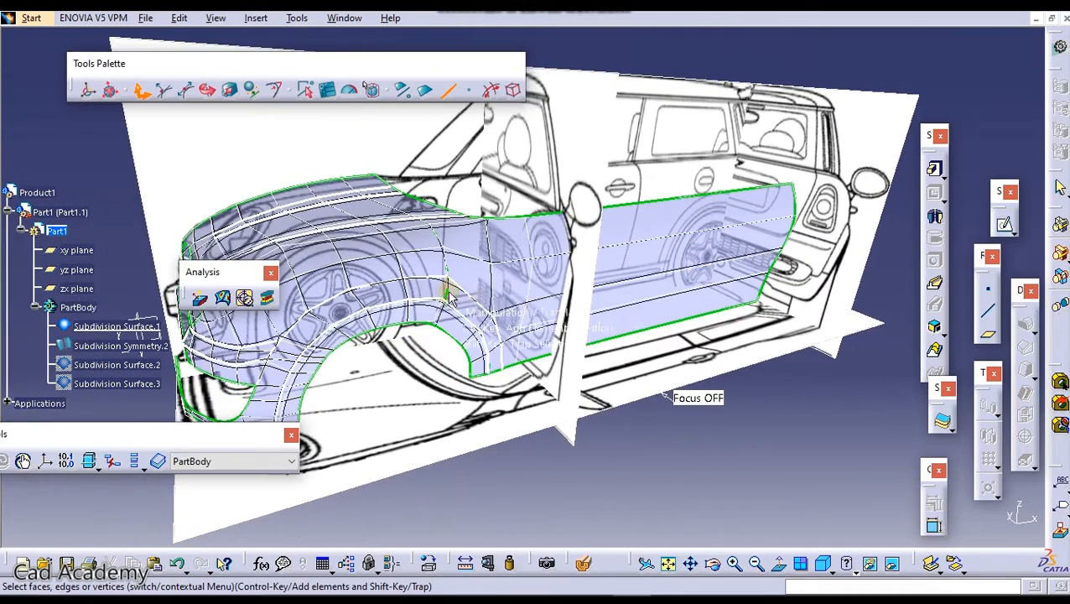
pyautogui.moveTo(503, 327); pyautogui.dragTo(525, 197, button='middle')
pyautogui.moveTo(602, 262); pyautogui.dragTo(618, 201, button='middle')
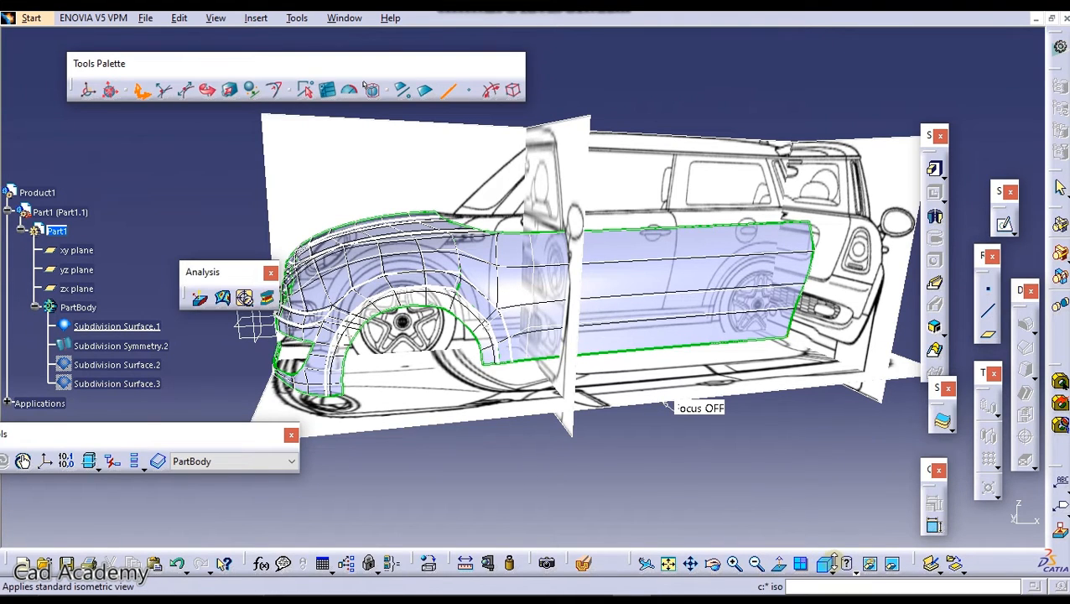
# Detach the standard view commands as a floating Quick view toolbar in the work area
pyautogui.click(834, 560)
pyautogui.moveTo(866, 429); pyautogui.dragTo(962, 559)
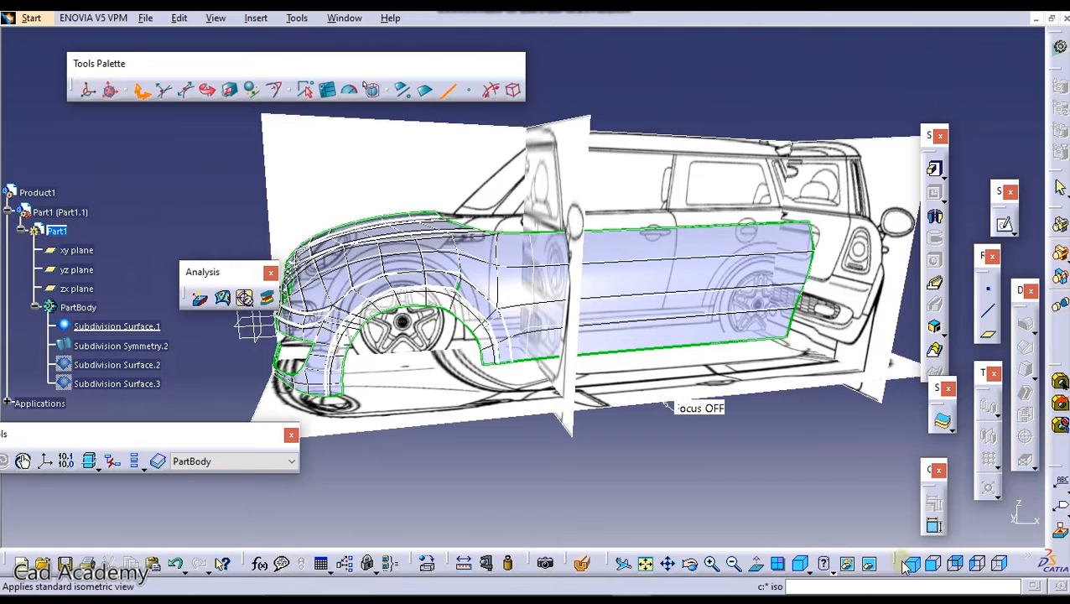
pyautogui.moveTo(852, 532); pyautogui.dragTo(857, 531)
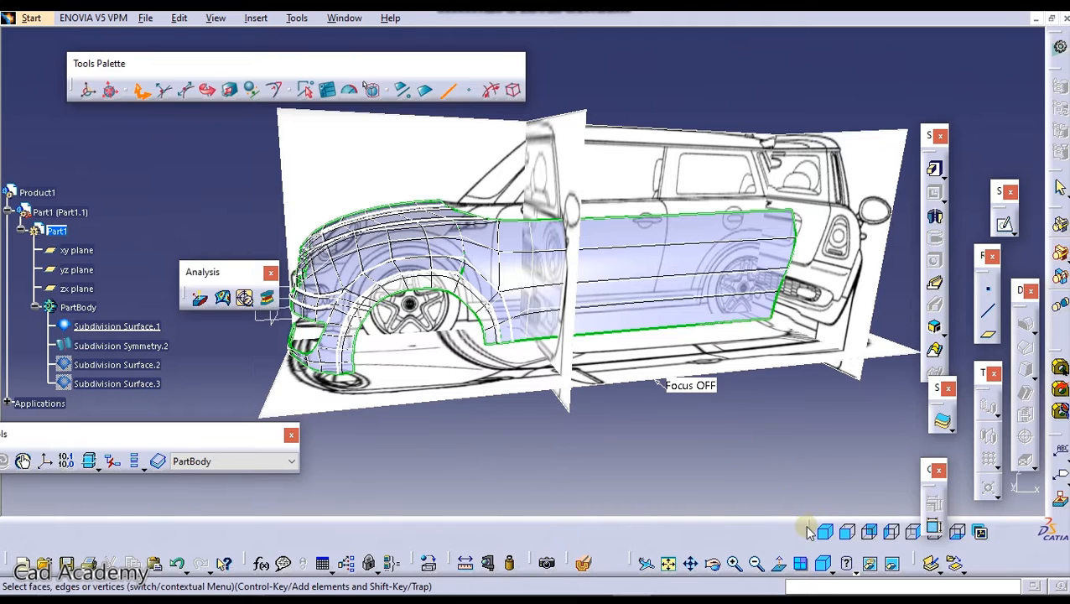
pyautogui.moveTo(809, 531); pyautogui.dragTo(685, 471)
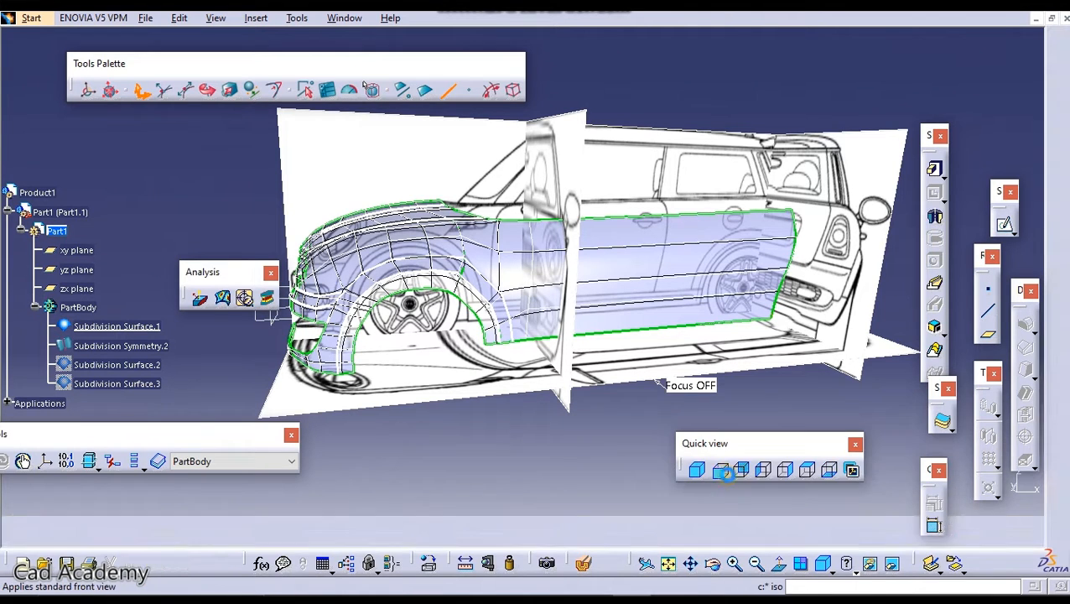
pyautogui.moveTo(756, 447); pyautogui.dragTo(755, 505)
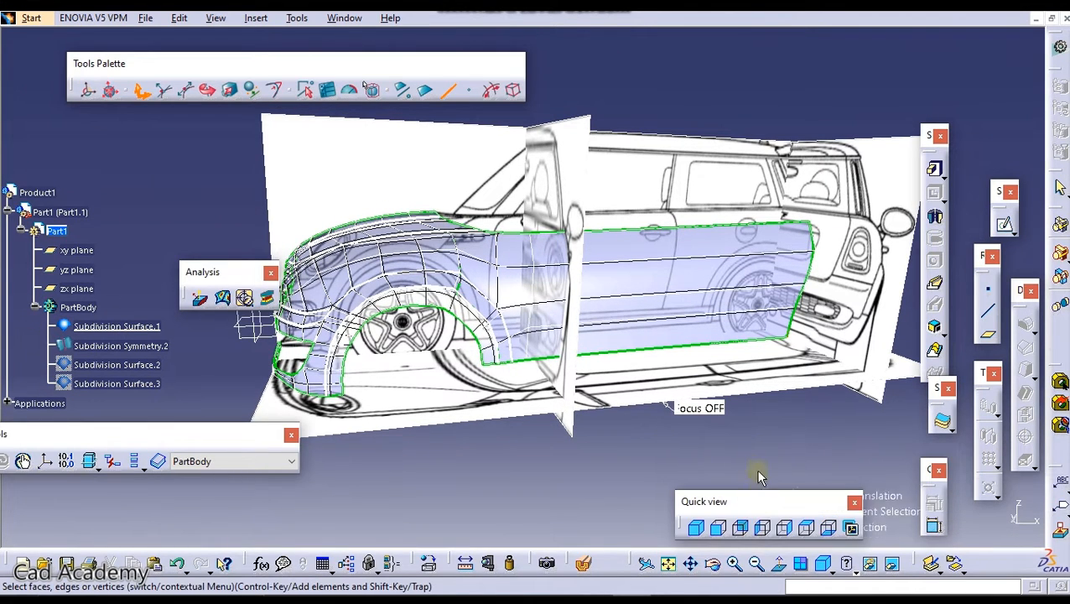
# Show the car from its side in a standard view and set the projection to Parallel
pyautogui.moveTo(693, 396); pyautogui.dragTo(712, 476, button='middle')
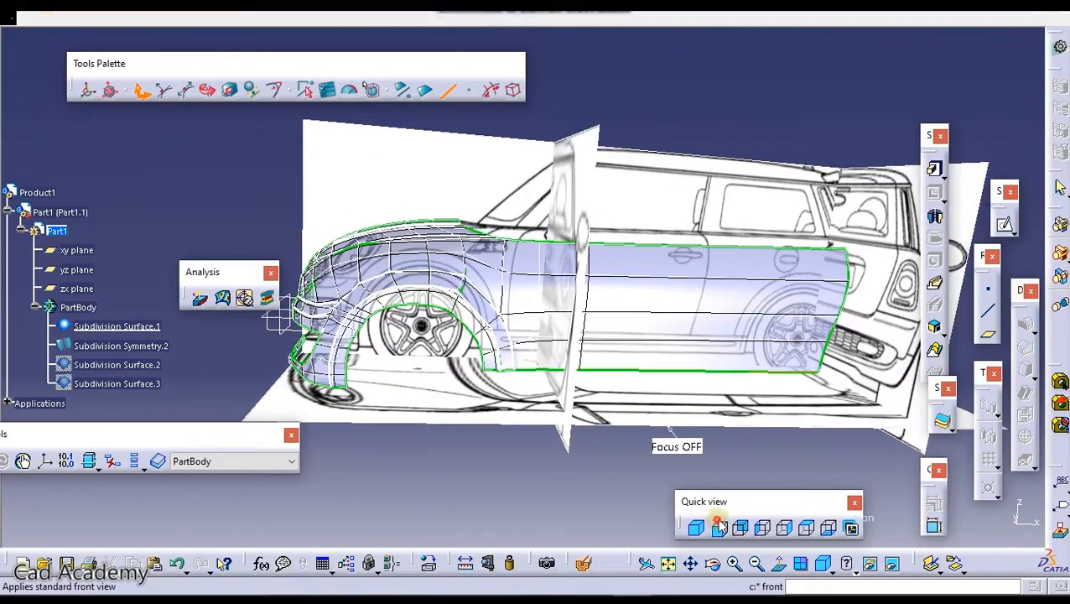
pyautogui.click(739, 526)
pyautogui.click(763, 528)
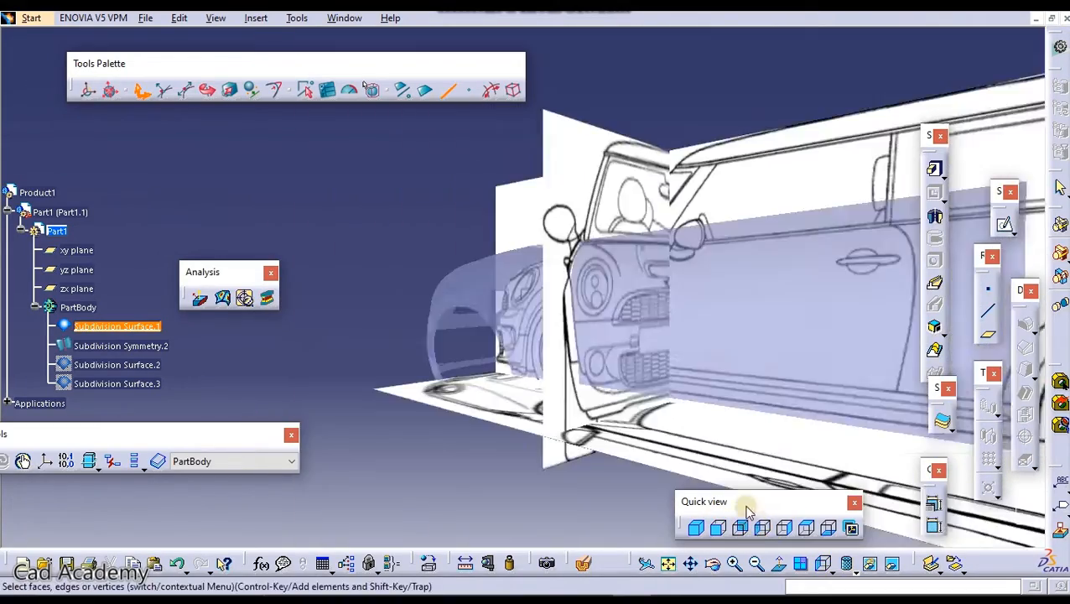
pyautogui.click(216, 18)
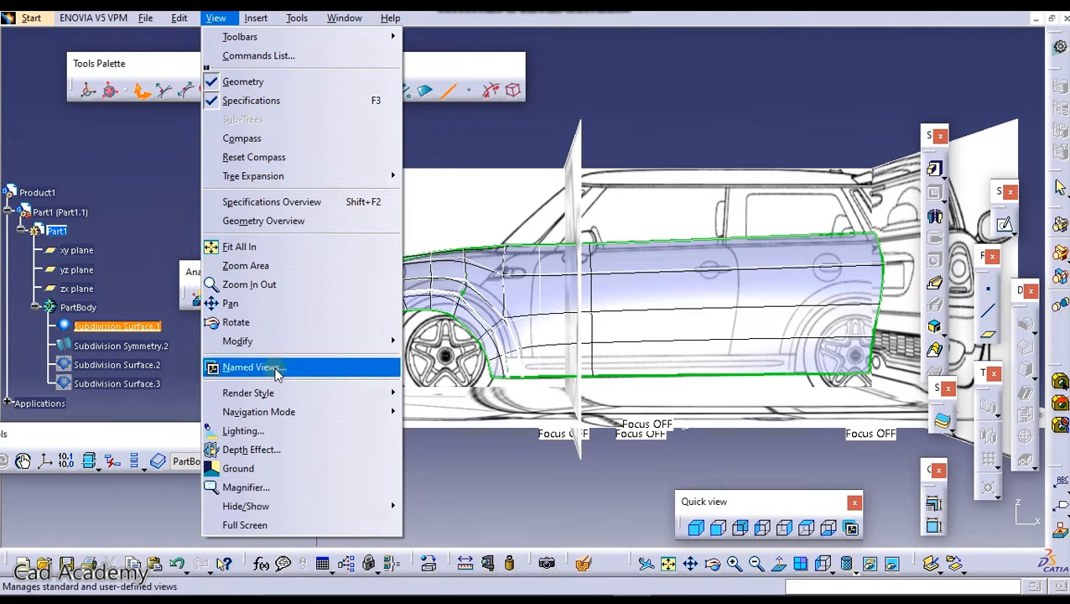
pyautogui.moveTo(284, 394)
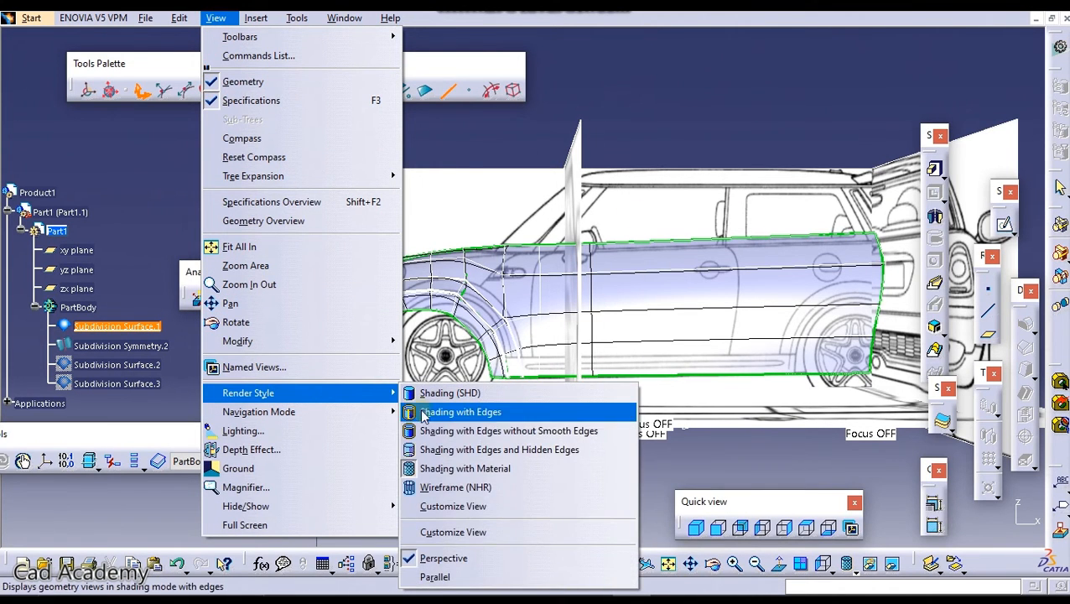
pyautogui.click(433, 578)
# Switch to the Imagine & Shape workbench for editing the subdivision surface around the fender and door
pyautogui.moveTo(589, 321); pyautogui.dragTo(541, 346, button='middle')
pyautogui.moveTo(689, 387); pyautogui.dragTo(615, 371, button='middle')
pyautogui.scroll(1, 408, 329)
pyautogui.keyDown('ctrl'); pyautogui.moveTo(408, 330); pyautogui.dragTo(426, 211, button='middle'); pyautogui.keyUp('ctrl')
pyautogui.moveTo(370, 313); pyautogui.dragTo(371, 321, button='middle')
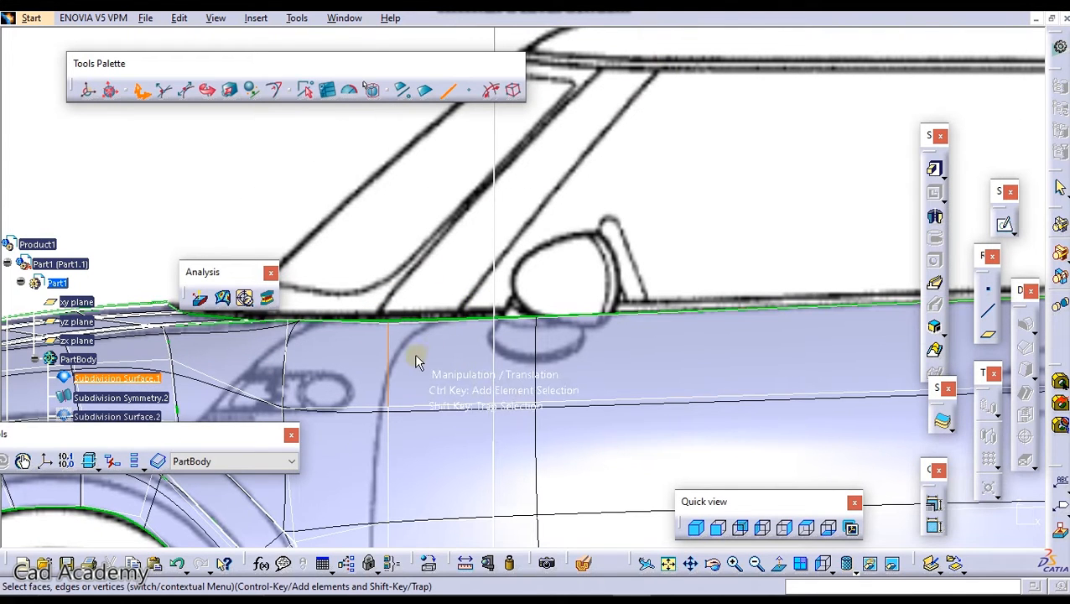
pyautogui.moveTo(414, 356); pyautogui.dragTo(501, 349, button='middle')
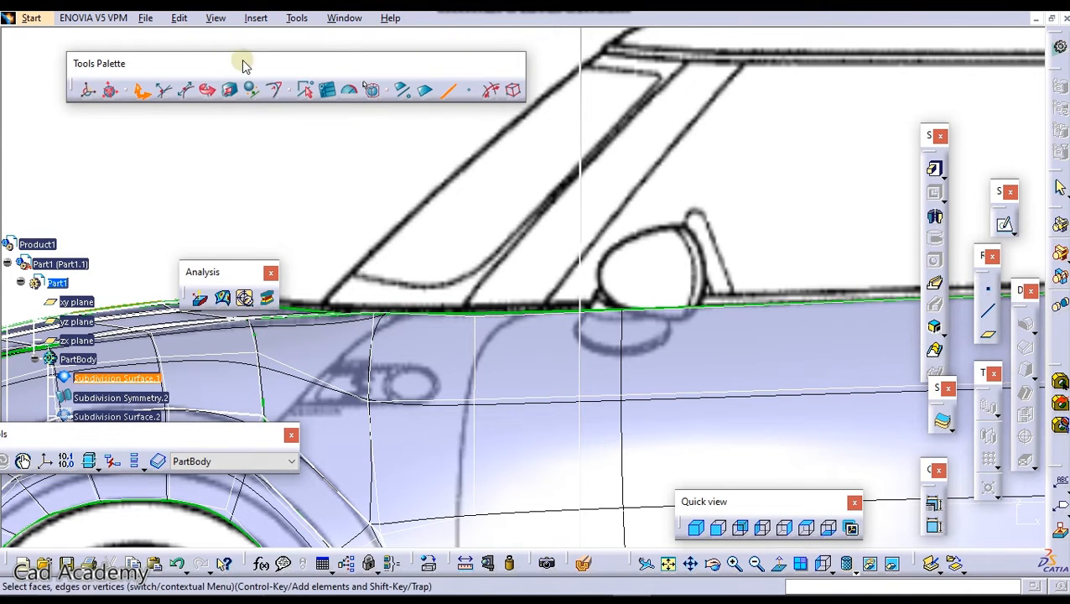
pyautogui.click(34, 17)
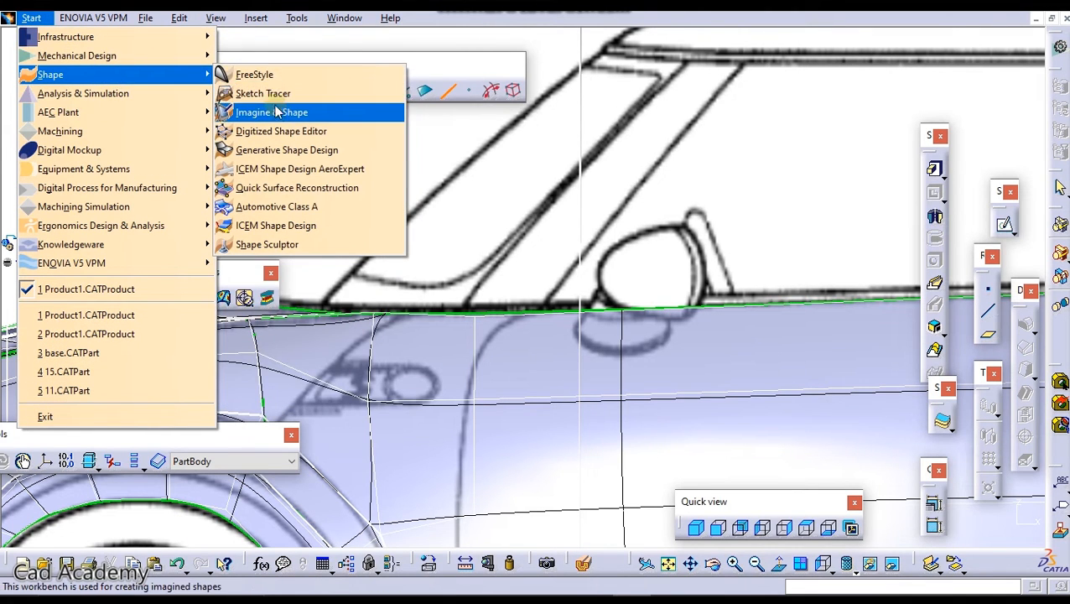
pyautogui.click(277, 111)
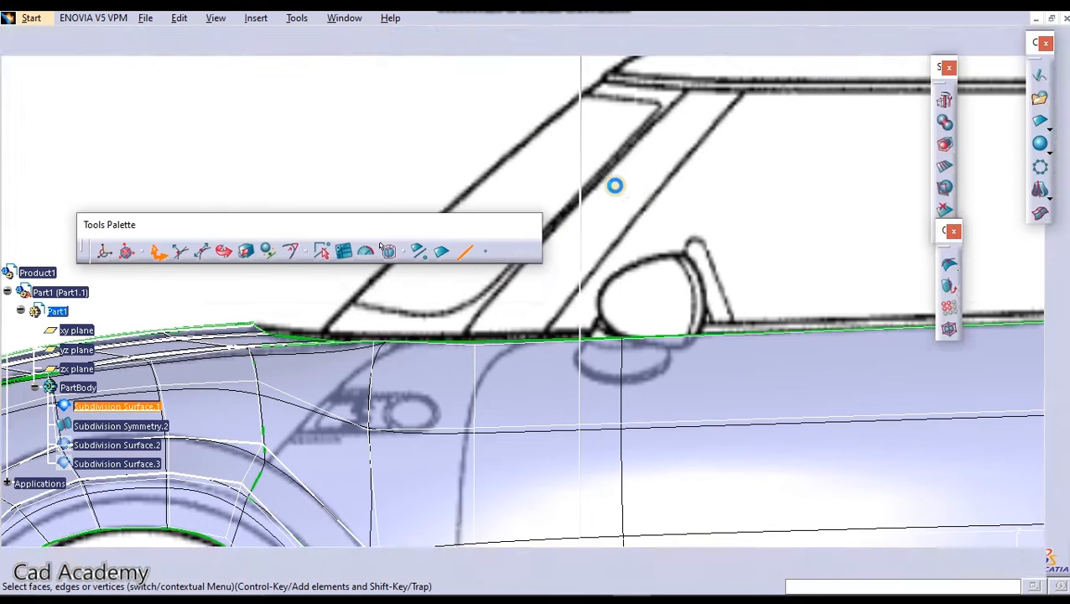
# Cut the mesh face behind the front wheel arch with Cut Face, from the upper boundary edge down to the next mesh line
pyautogui.moveTo(616, 186); pyautogui.dragTo(693, 317, button='middle')
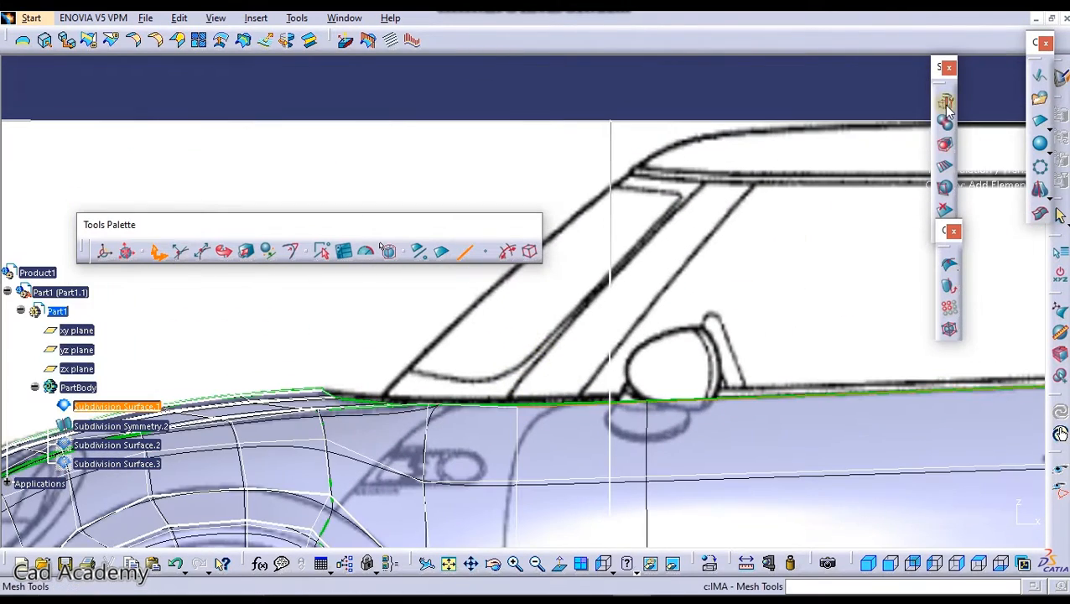
pyautogui.click(386, 250)
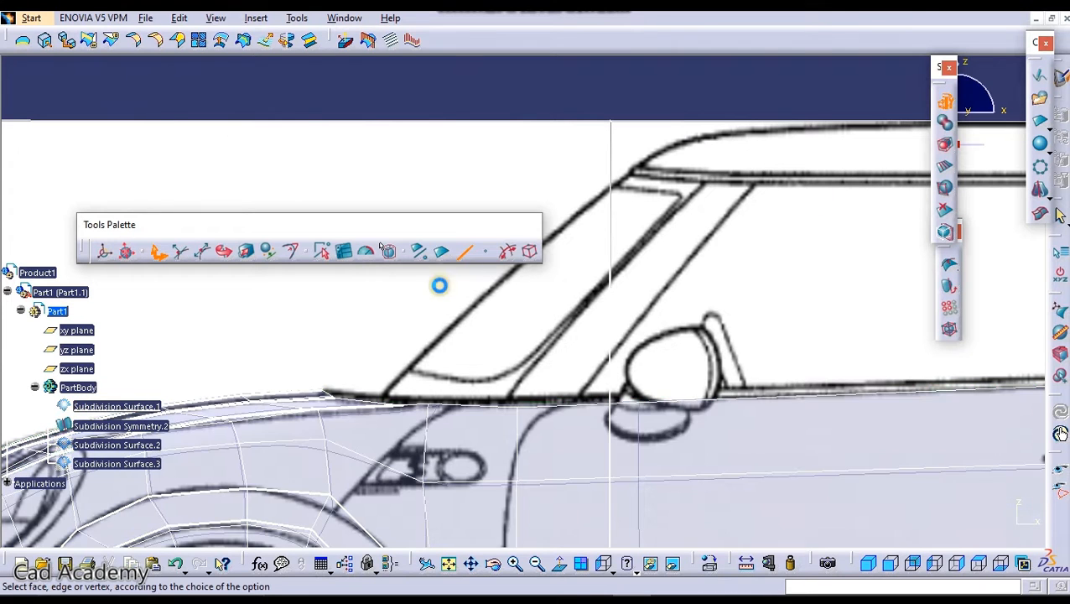
pyautogui.moveTo(520, 410); pyautogui.dragTo(539, 260, button='middle')
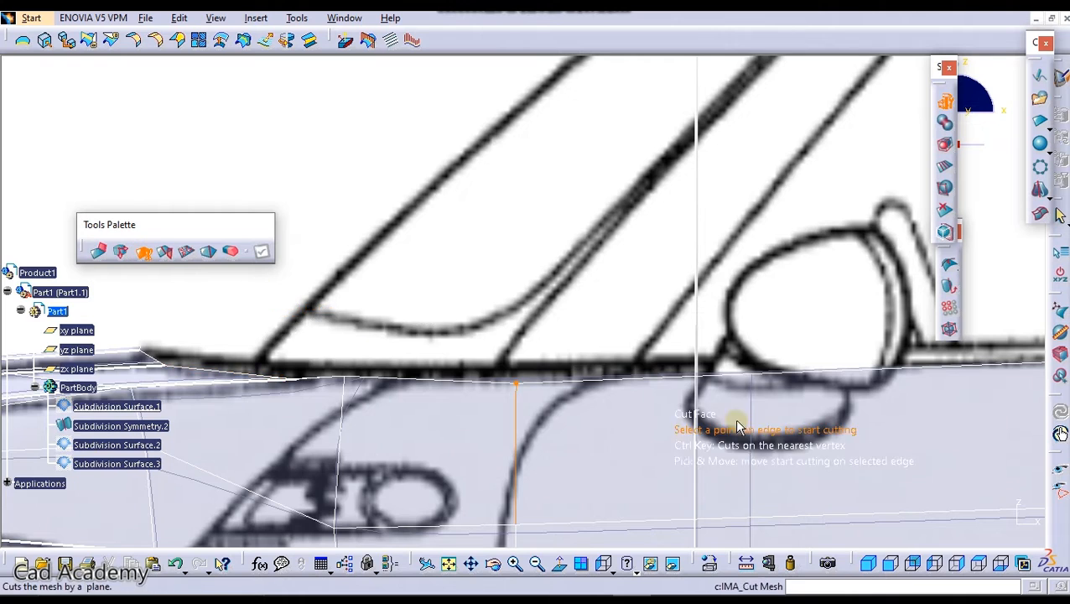
pyautogui.moveTo(733, 417); pyautogui.dragTo(503, 345, button='middle')
pyautogui.click(458, 364)
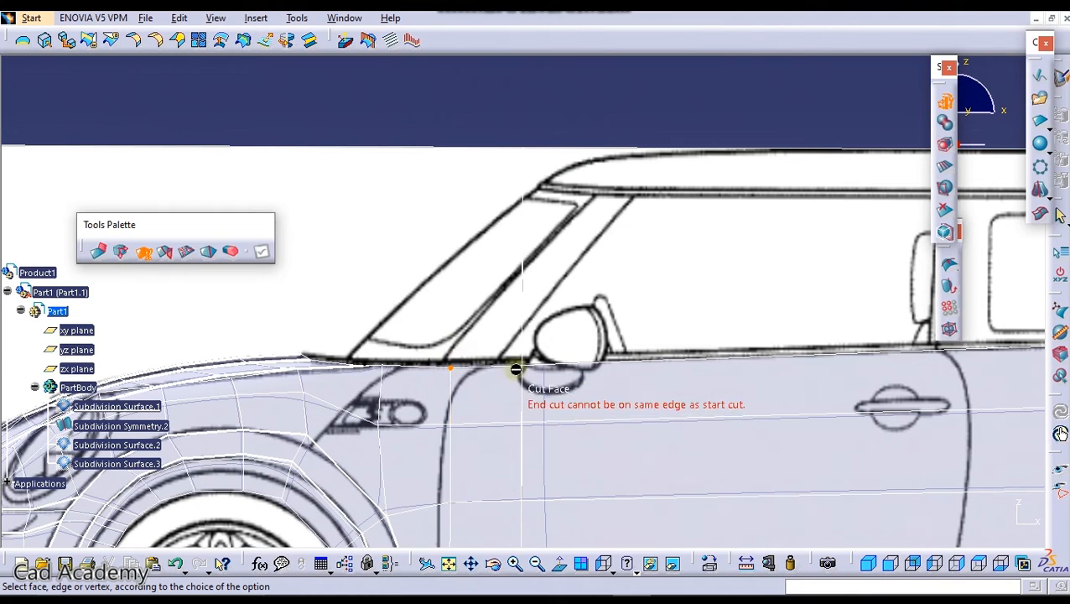
pyautogui.moveTo(424, 372); pyautogui.dragTo(463, 273, button='middle')
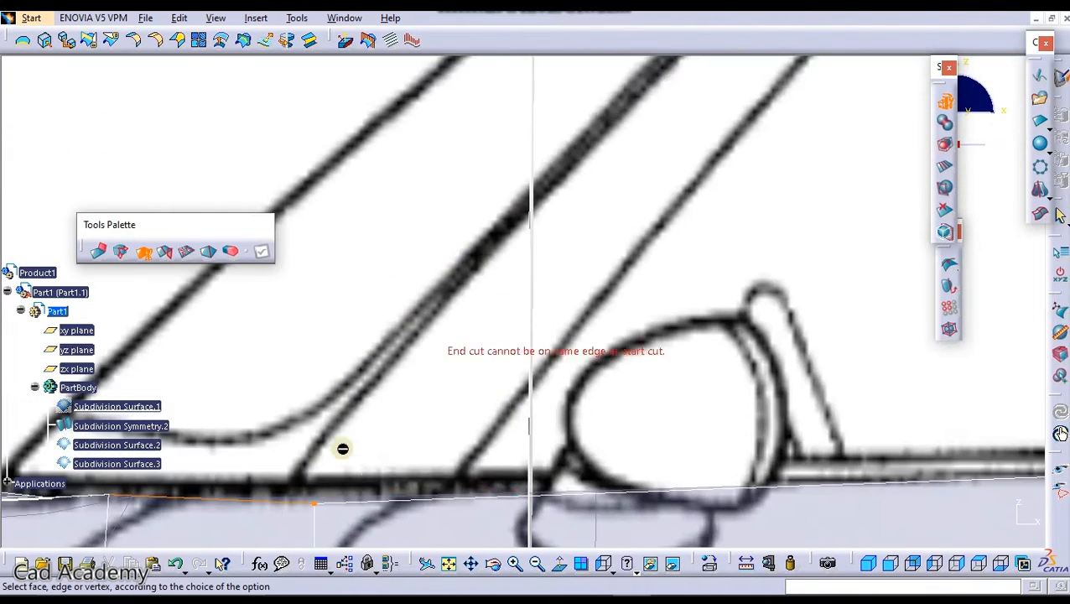
pyautogui.moveTo(335, 490); pyautogui.dragTo(505, 290, button='middle')
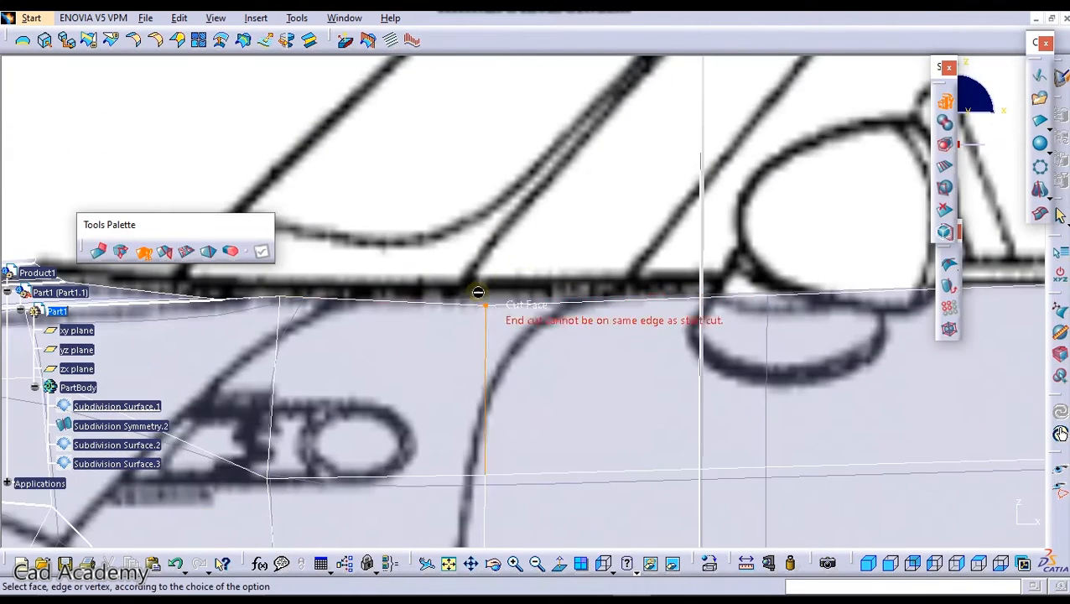
pyautogui.click(383, 310)
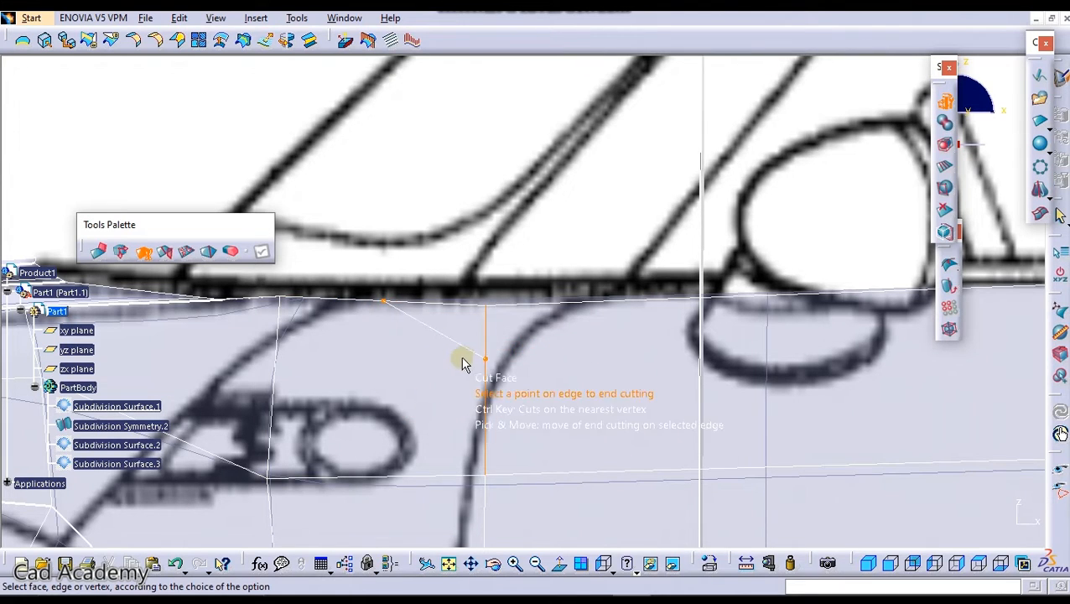
pyautogui.click(375, 476)
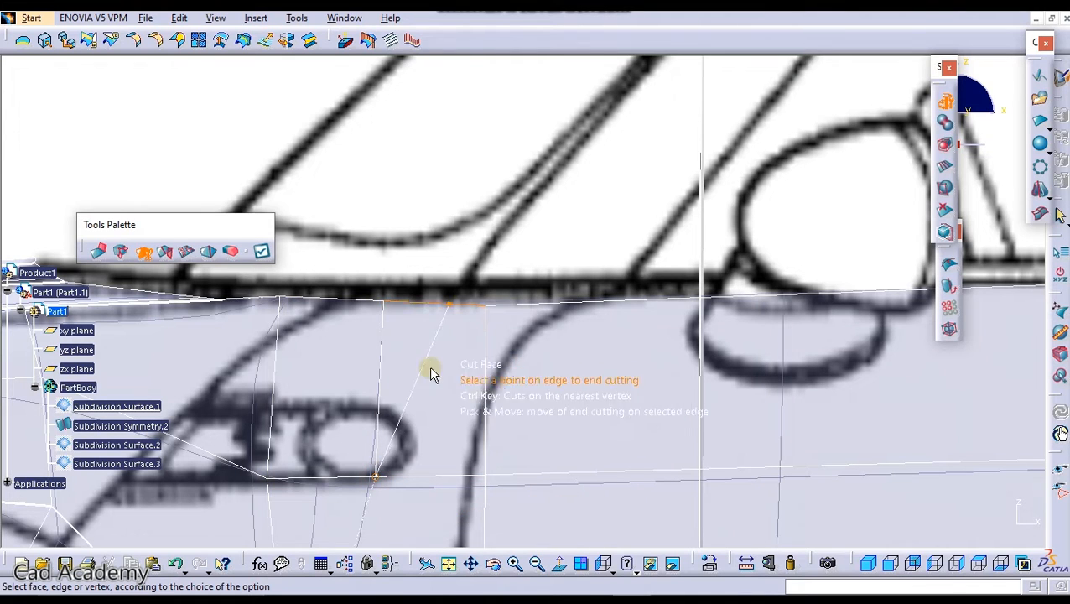
pyautogui.press('Escape')
# Select the newly cut edge on the fender surface and slide its vertices rearward along the mesh lines toward the door gap
pyautogui.click(587, 337)
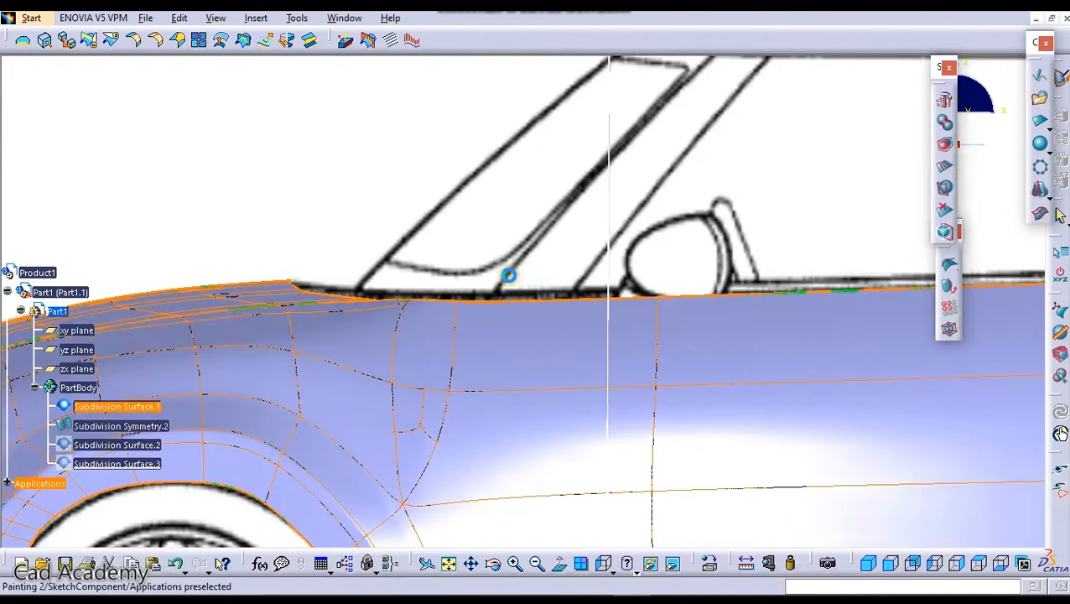
pyautogui.scroll(1, 509, 275)
pyautogui.moveTo(509, 274); pyautogui.dragTo(529, 445, button='middle')
pyautogui.click(491, 334)
pyautogui.moveTo(493, 370); pyautogui.dragTo(494, 210, button='middle')
pyautogui.moveTo(437, 390); pyautogui.dragTo(442, 320, button='middle')
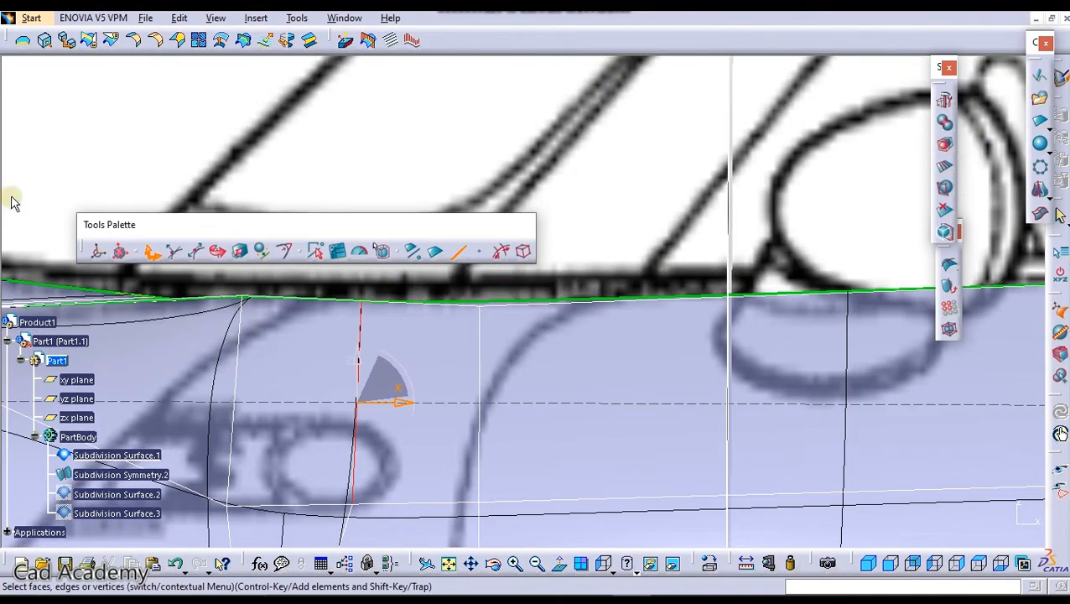
pyautogui.click(191, 253)
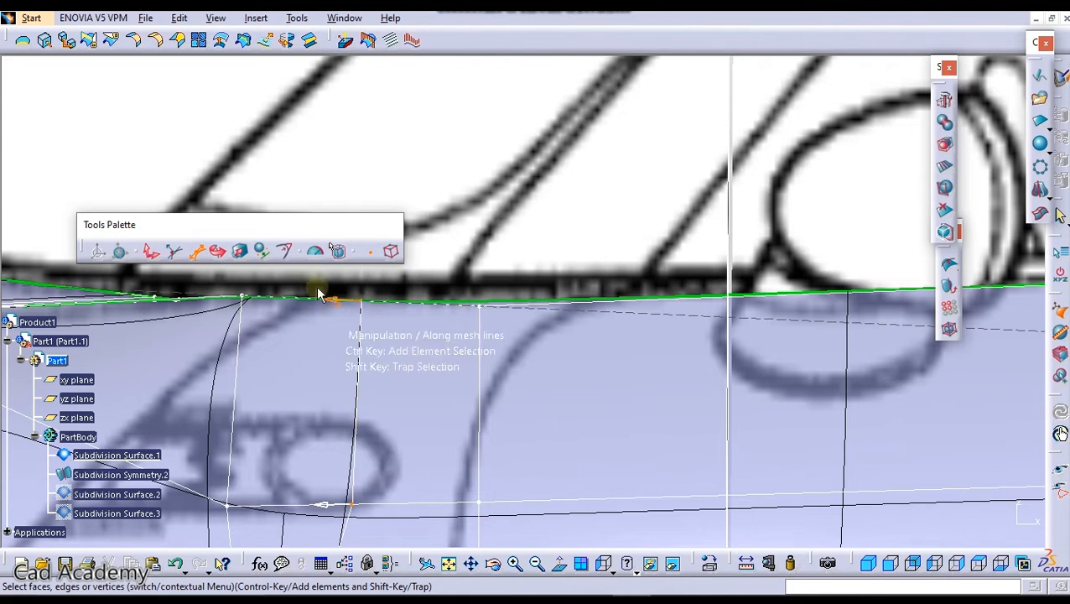
pyautogui.click(199, 254)
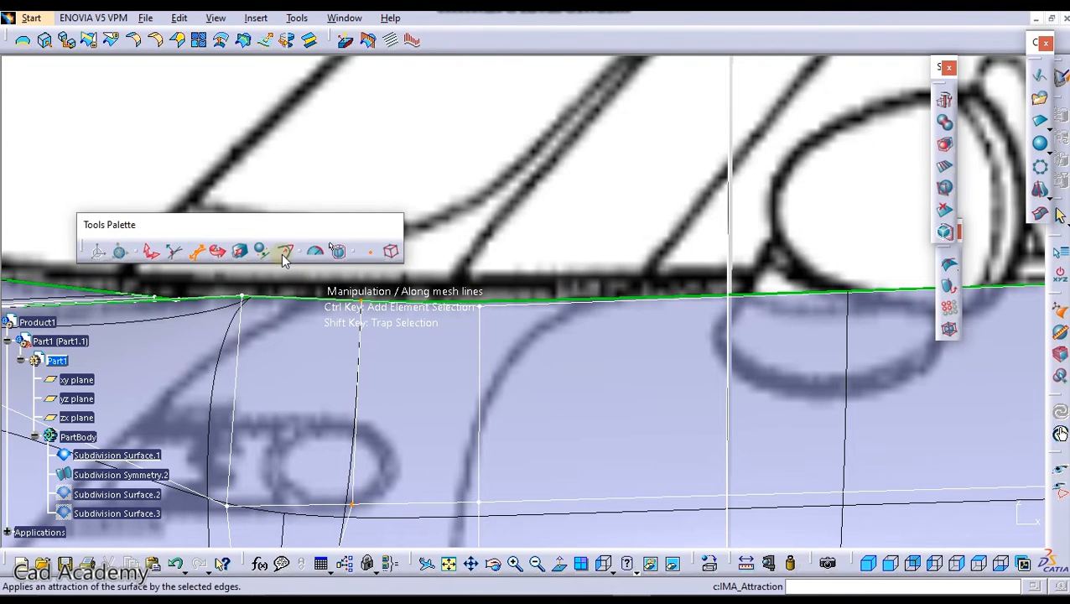
pyautogui.click(184, 247)
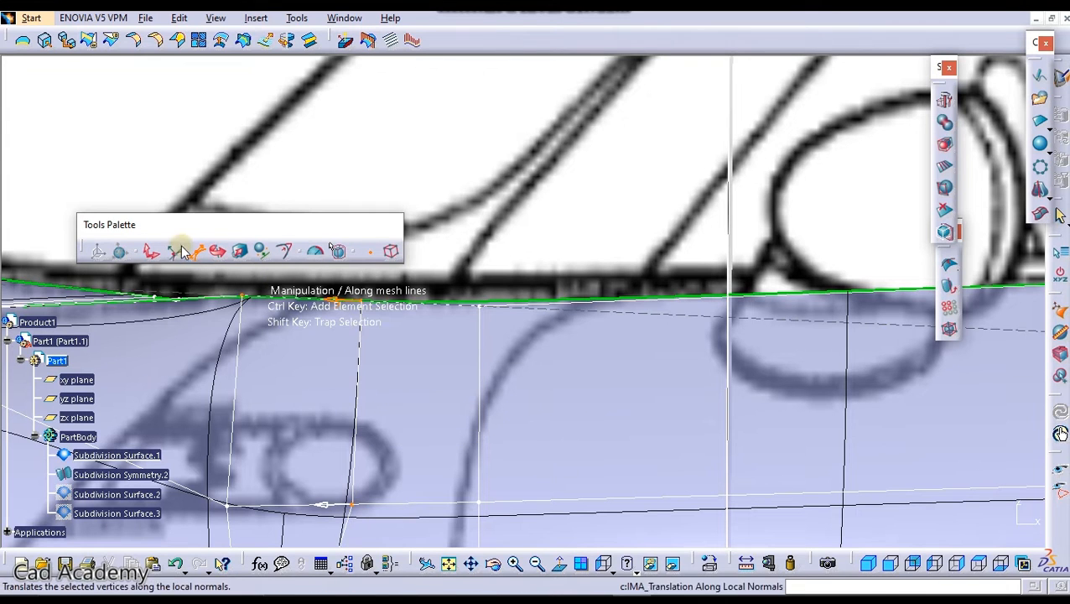
pyautogui.moveTo(383, 305); pyautogui.dragTo(506, 316)
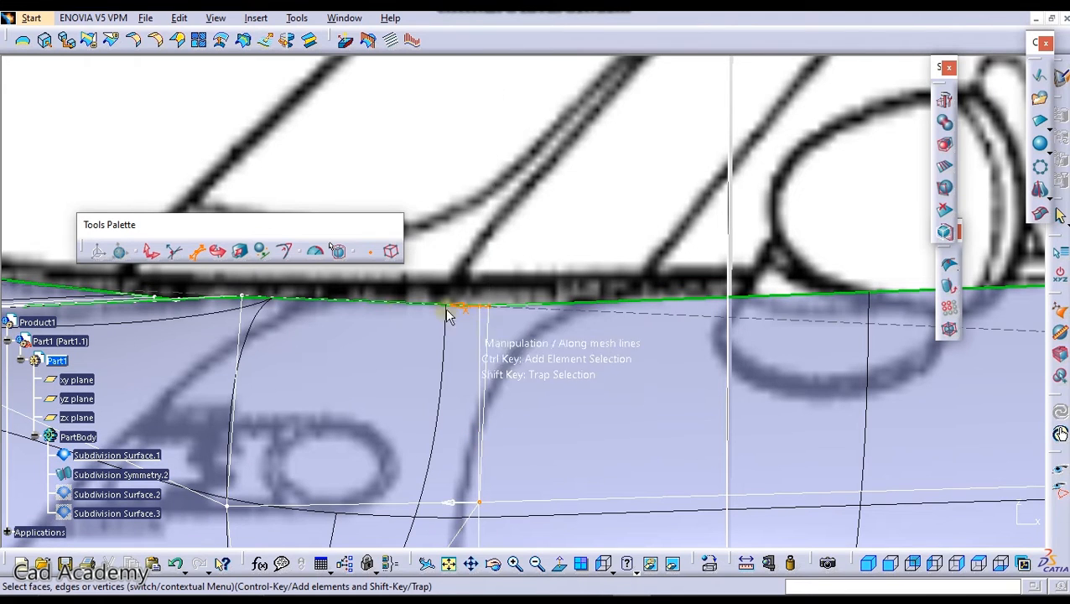
pyautogui.moveTo(461, 303); pyautogui.dragTo(433, 308)
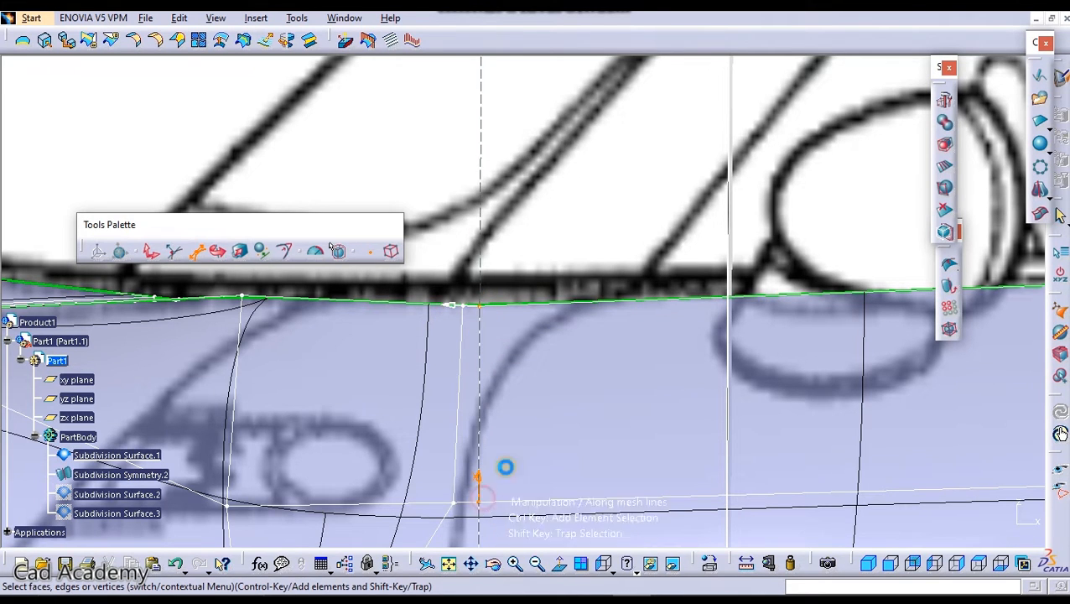
# Slide the neighbouring vertical edge's vertices rearward along the mesh lines, past the front door gap
pyautogui.moveTo(561, 302); pyautogui.dragTo(701, 299)
pyautogui.moveTo(639, 252); pyautogui.dragTo(659, 341, button='middle')
pyautogui.click(633, 286)
pyautogui.moveTo(633, 286); pyautogui.dragTo(534, 416, button='middle')
pyautogui.doubleClick(525, 409)
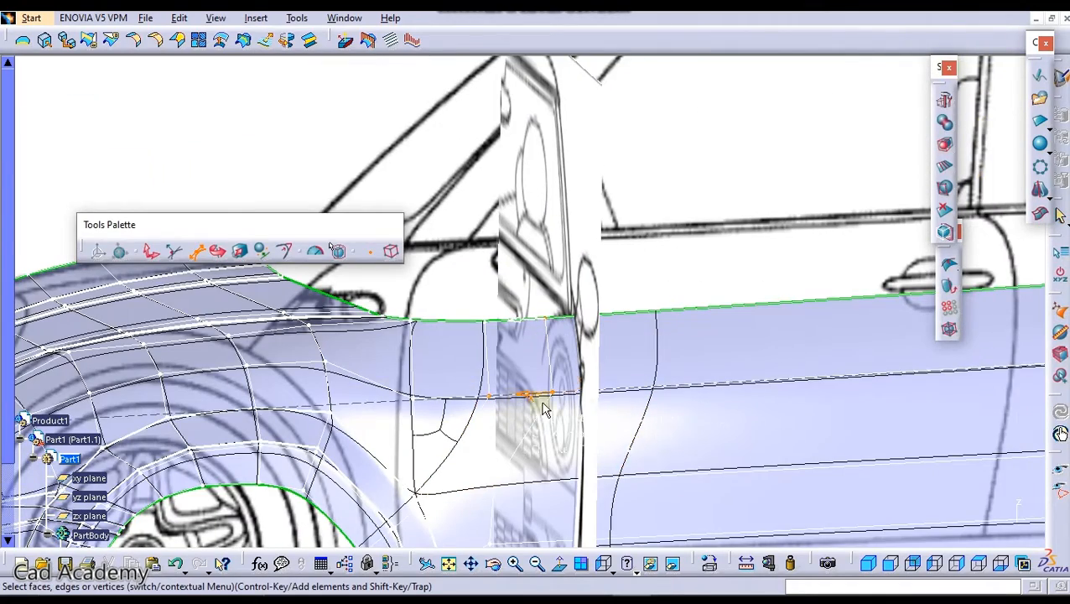
# Extrude the side panel's upper boundary edge between the fender and the door mirror upward to start the A-pillar
pyautogui.click(935, 568)
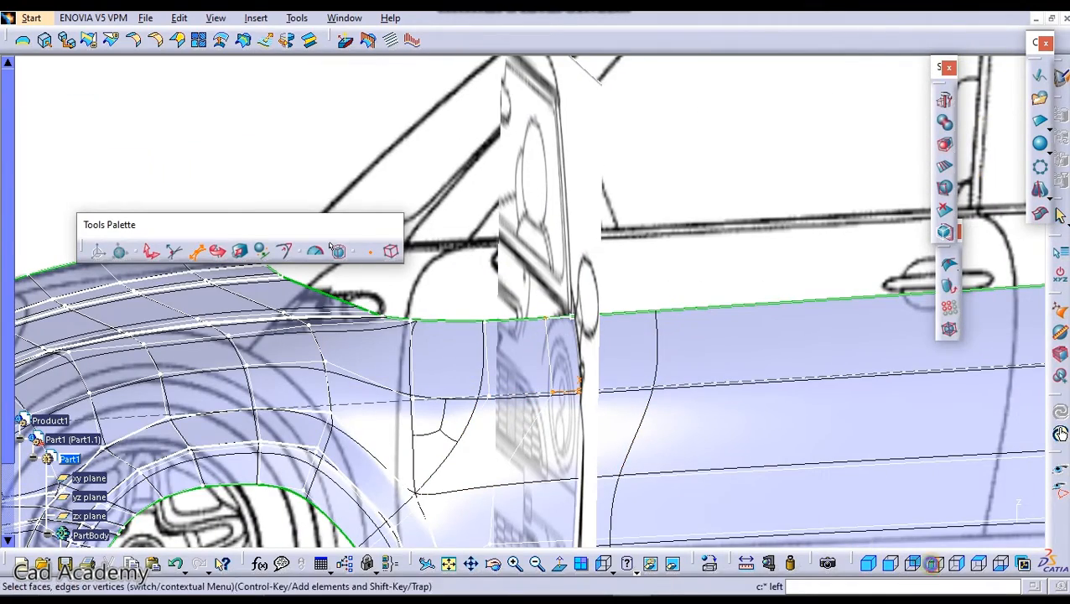
pyautogui.moveTo(535, 367)
pyautogui.mouseDown(button='middle')
pyautogui.moveTo(544, 307)
pyautogui.moveTo(538, 375)
pyautogui.mouseUp(button='middle')
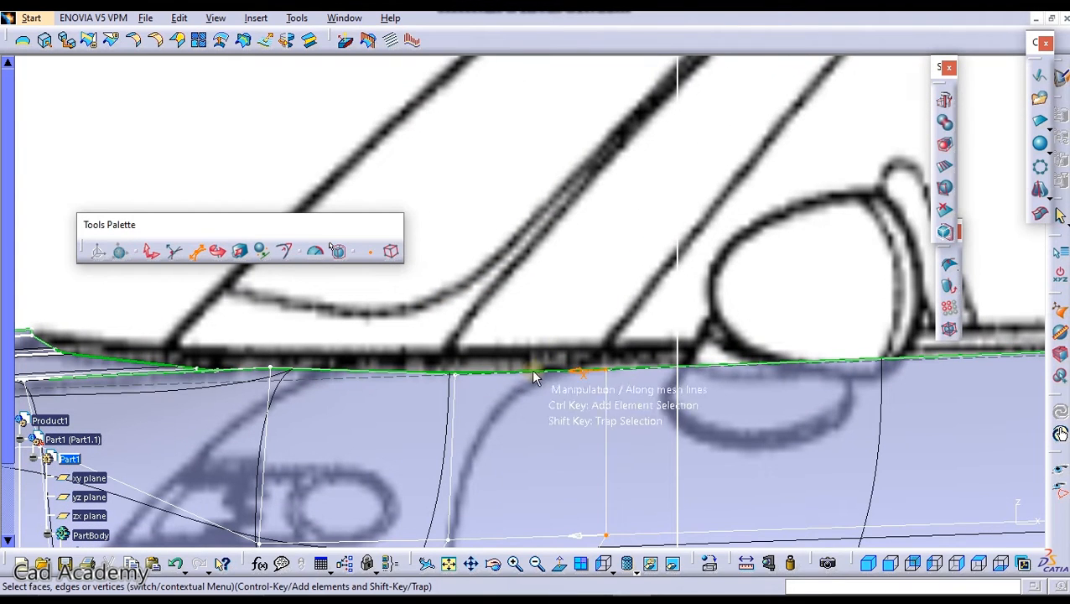
pyautogui.click(945, 150)
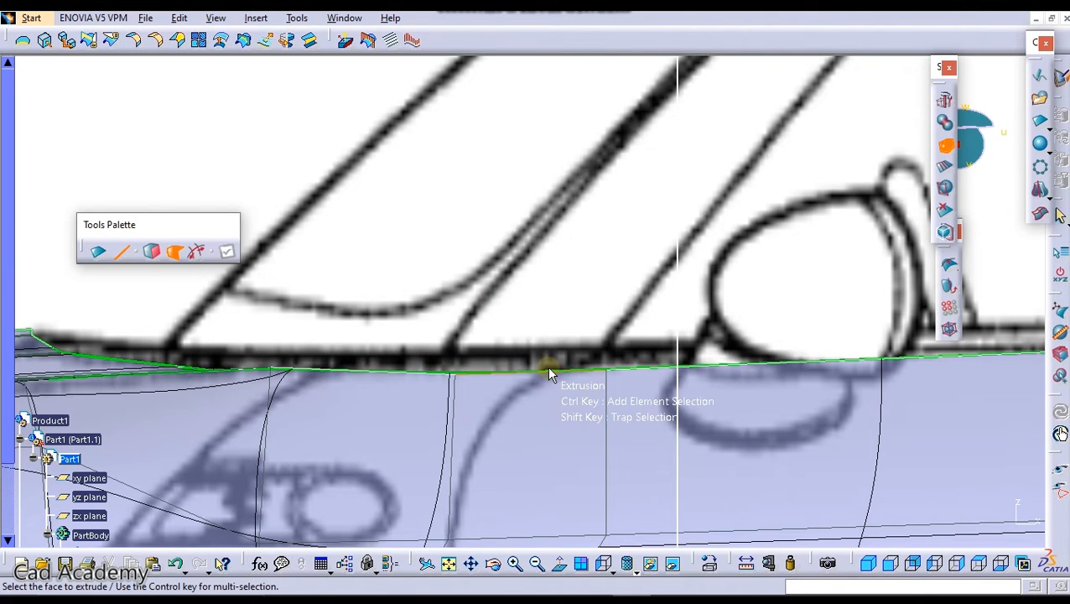
pyautogui.click(550, 373)
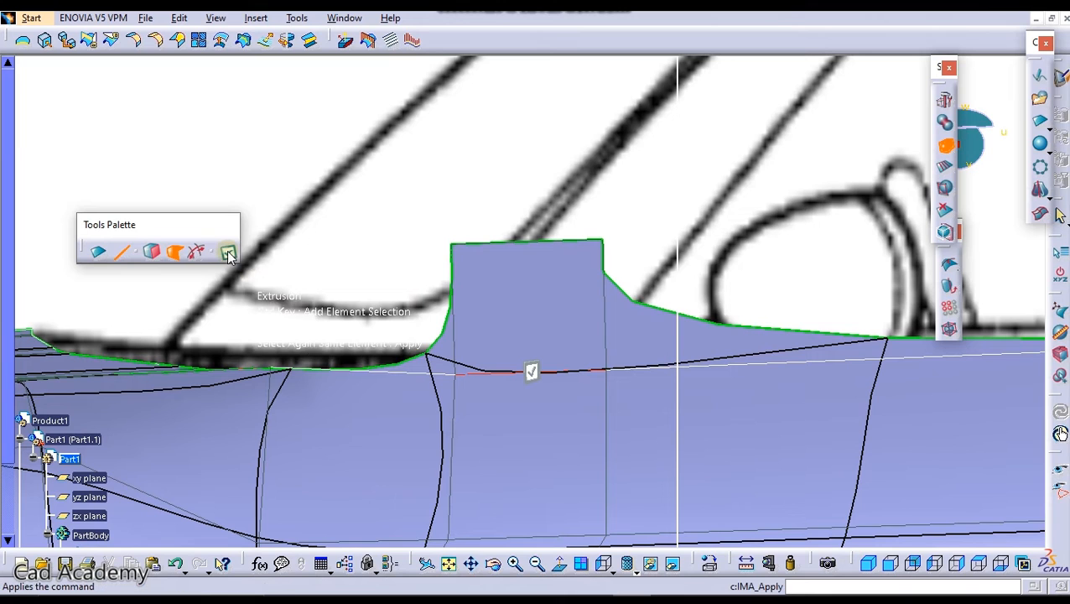
pyautogui.click(530, 371)
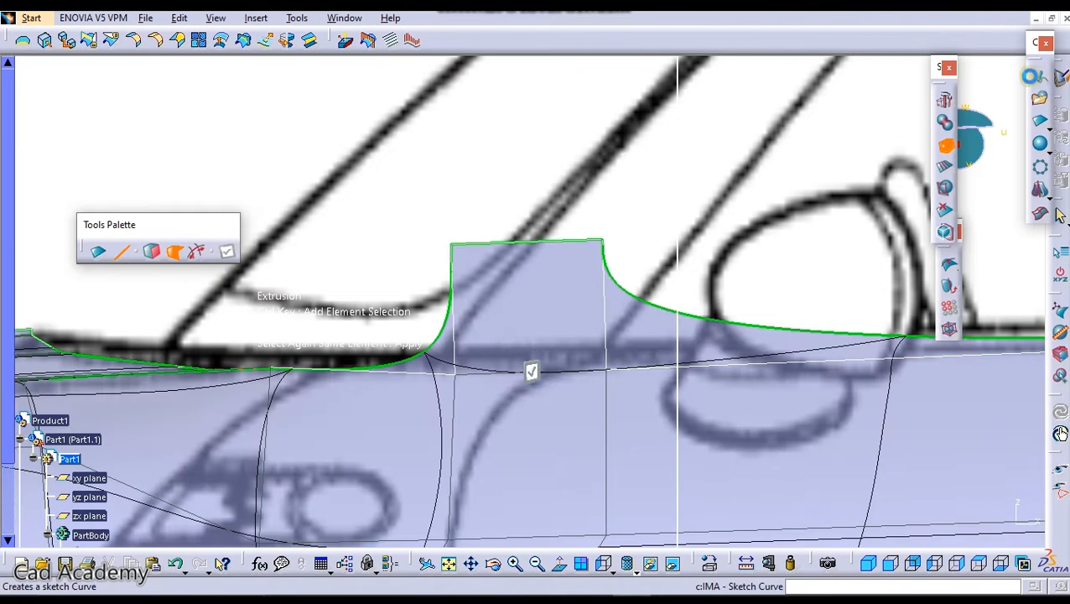
# Translate the extruded face's top edge rearward and upward along the side-view A-pillar to the roof line
pyautogui.click(1059, 274)
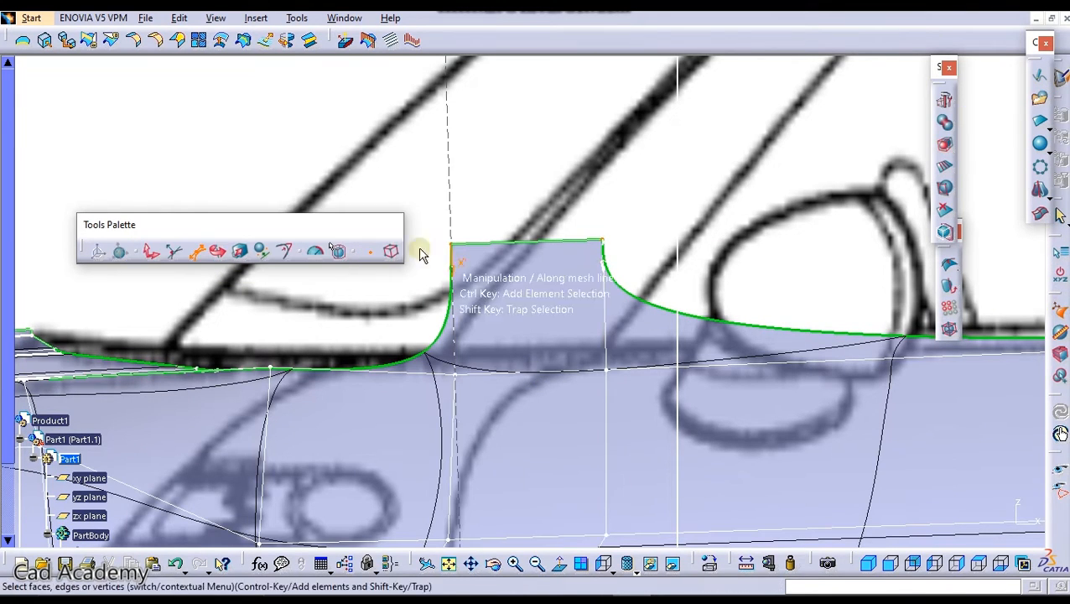
pyautogui.click(603, 243)
pyautogui.click(451, 245)
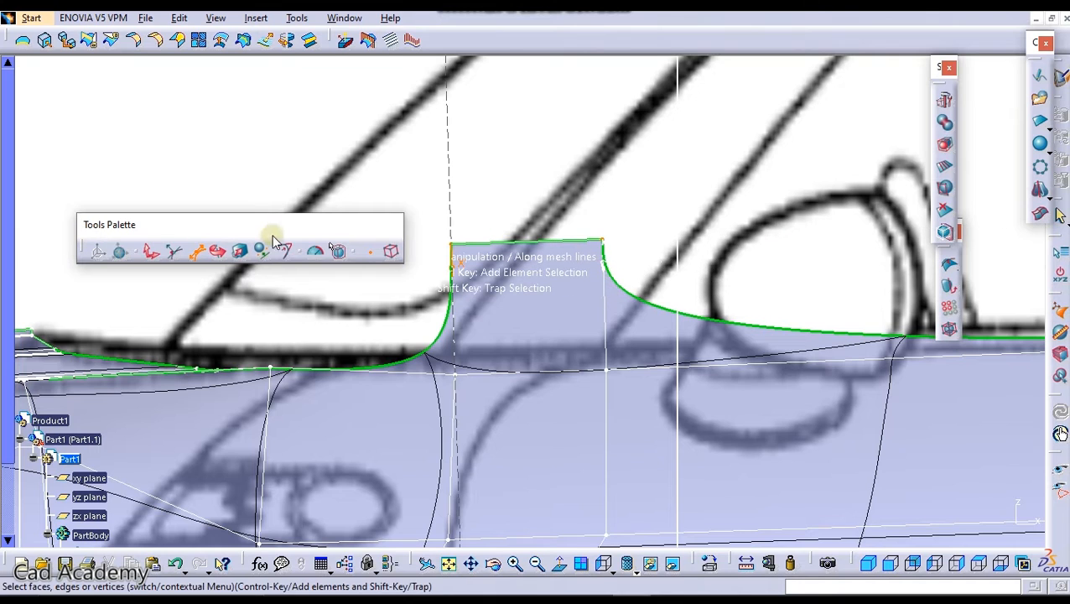
pyautogui.click(151, 251)
pyautogui.click(460, 254)
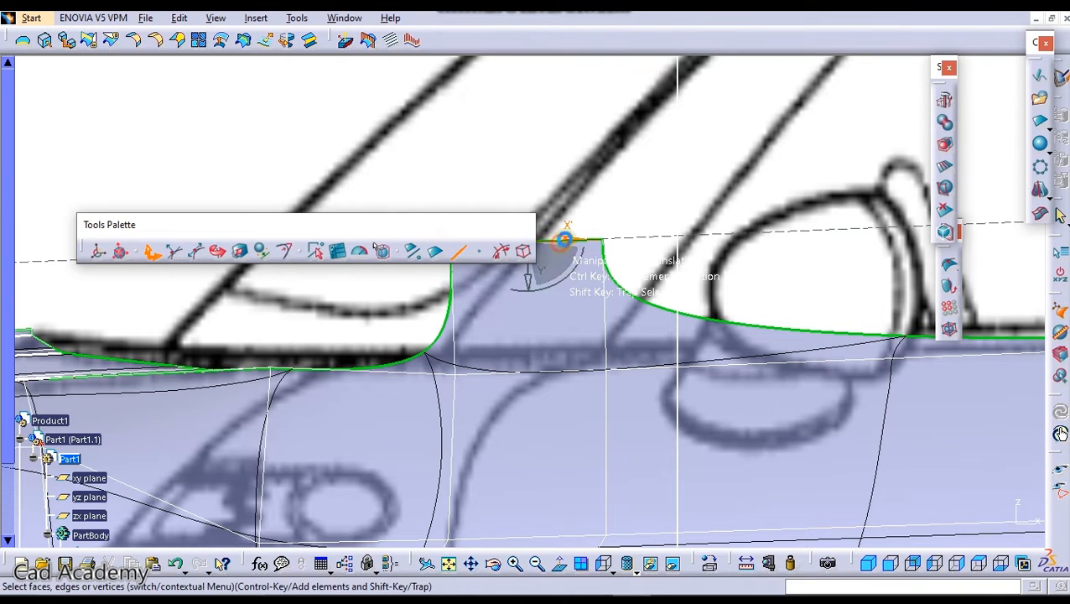
pyautogui.moveTo(579, 243); pyautogui.dragTo(660, 250)
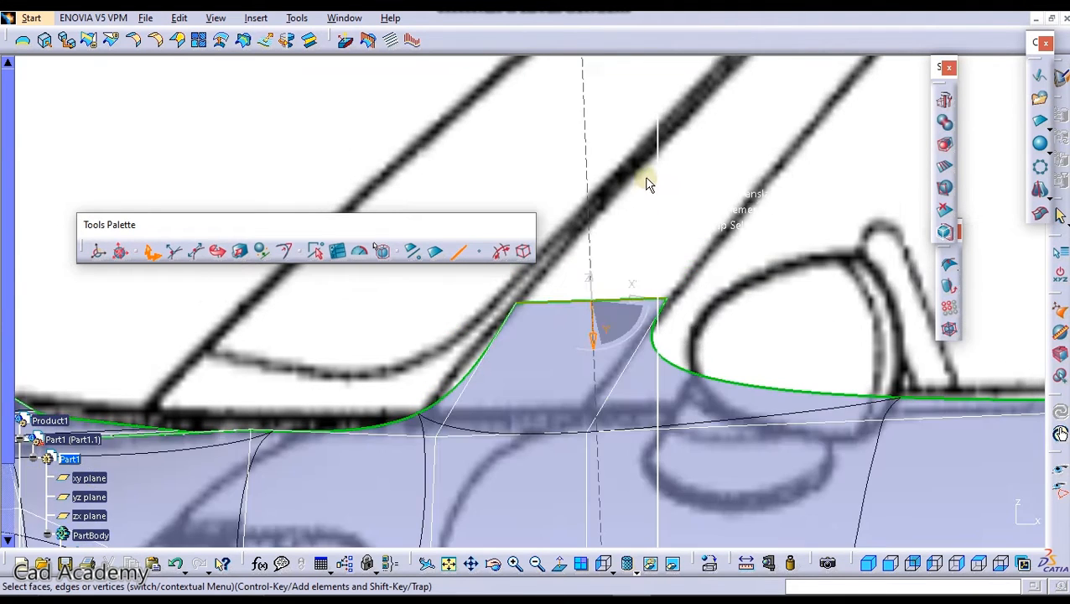
pyautogui.moveTo(648, 184); pyautogui.dragTo(641, 329, button='middle')
pyautogui.moveTo(577, 323); pyautogui.dragTo(693, 193)
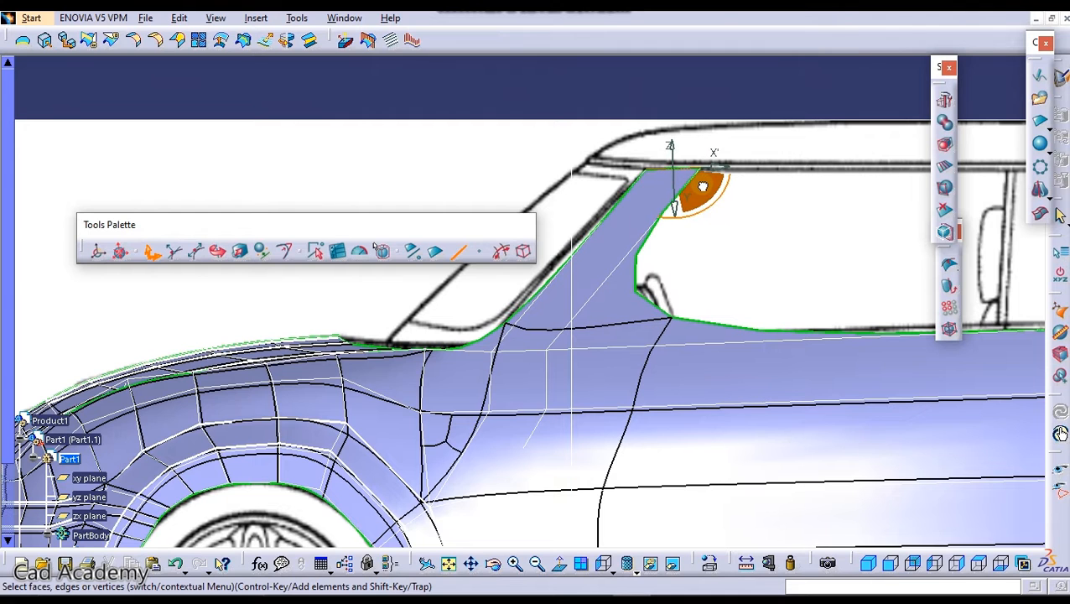
# Narrow the pillar's top edge with Affinity and shift it along the roof line to match the blueprint pillar
pyautogui.moveTo(551, 272); pyautogui.dragTo(453, 335, button='middle')
pyautogui.moveTo(732, 260); pyautogui.dragTo(795, 119, button='middle')
pyautogui.moveTo(751, 147); pyautogui.dragTo(705, 325, button='middle')
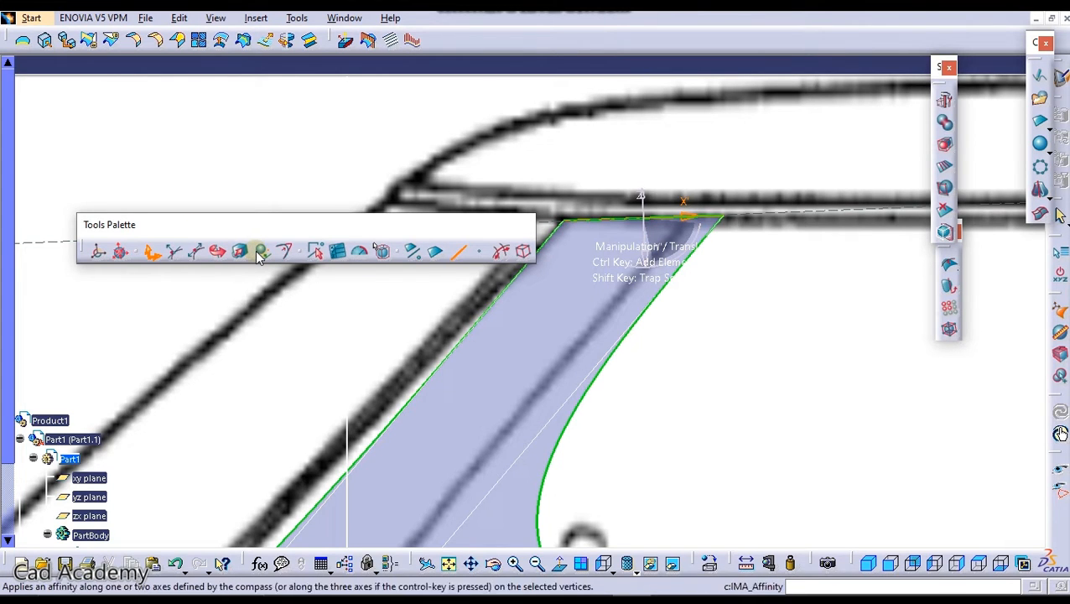
pyautogui.click(241, 253)
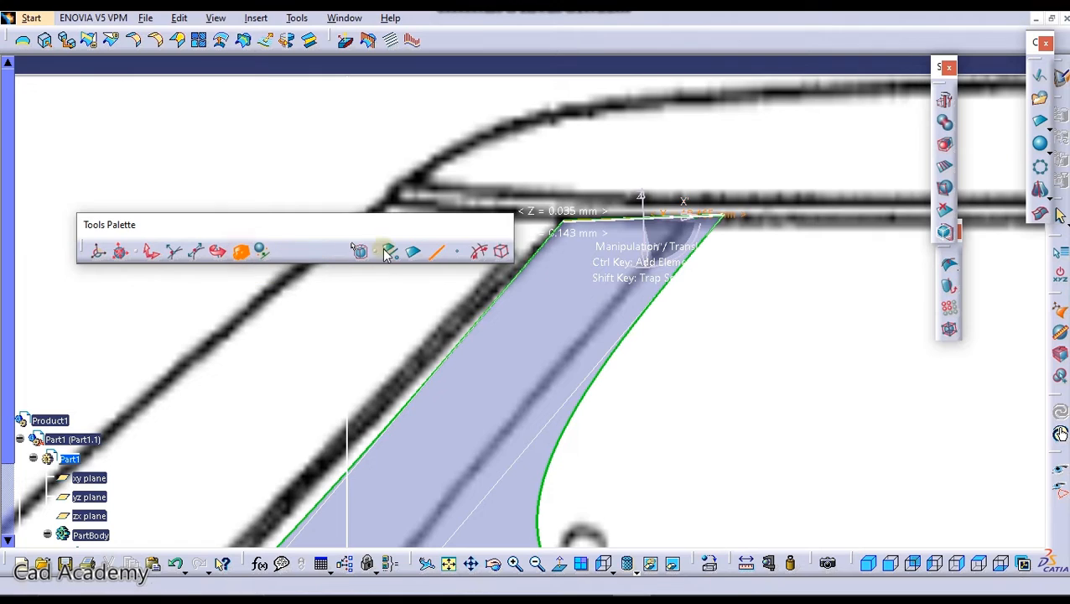
pyautogui.moveTo(687, 220); pyautogui.dragTo(673, 223)
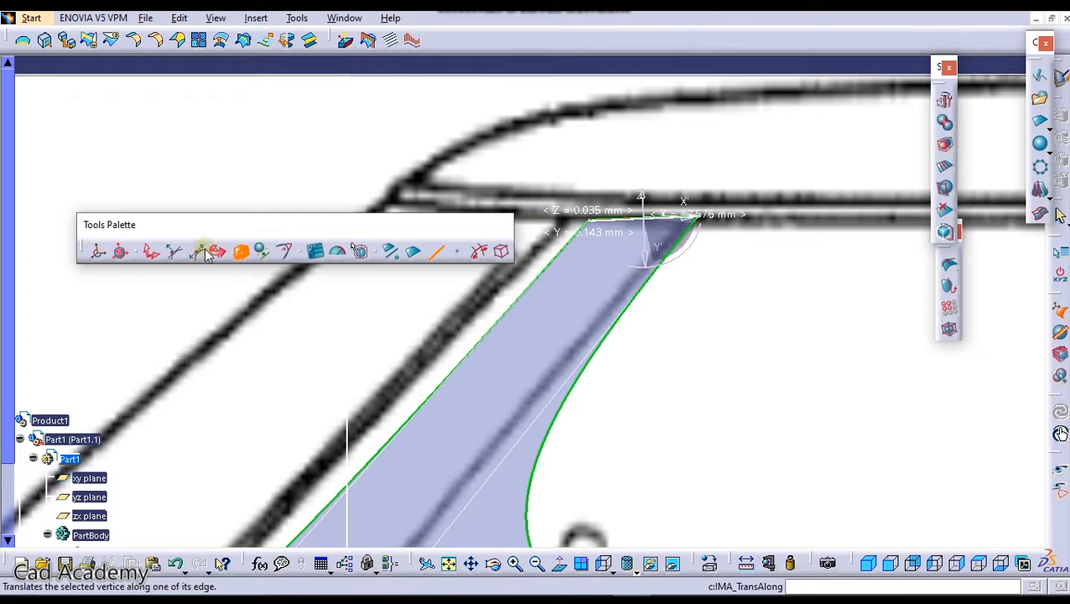
pyautogui.click(152, 251)
pyautogui.moveTo(688, 217); pyautogui.dragTo(669, 222)
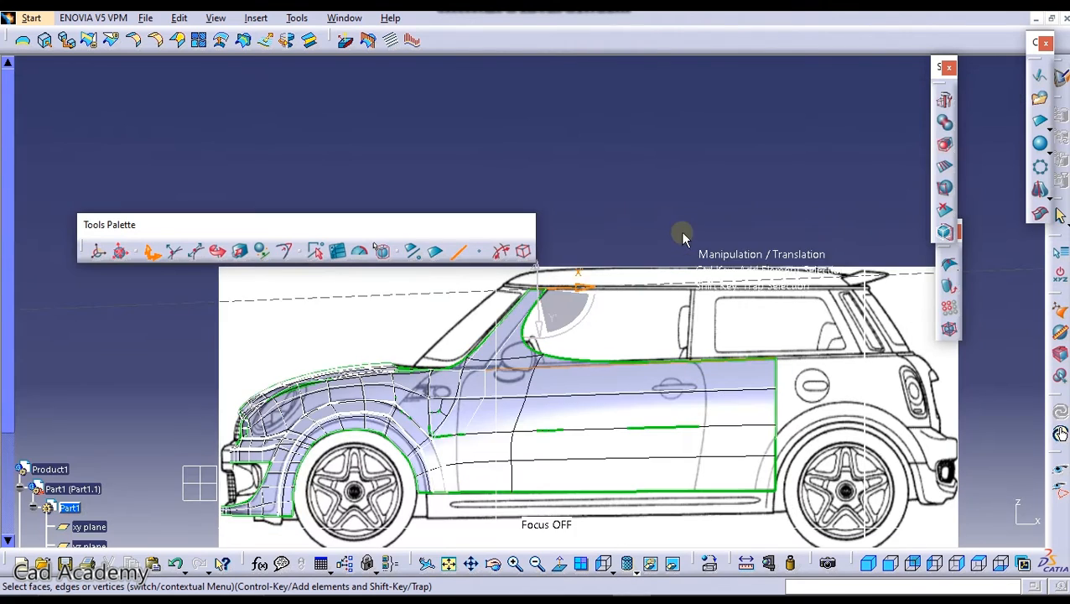
# Set the weight of the vertex at the rear base of the A-pillar to 100%
pyautogui.moveTo(680, 232); pyautogui.dragTo(478, 282, button='middle')
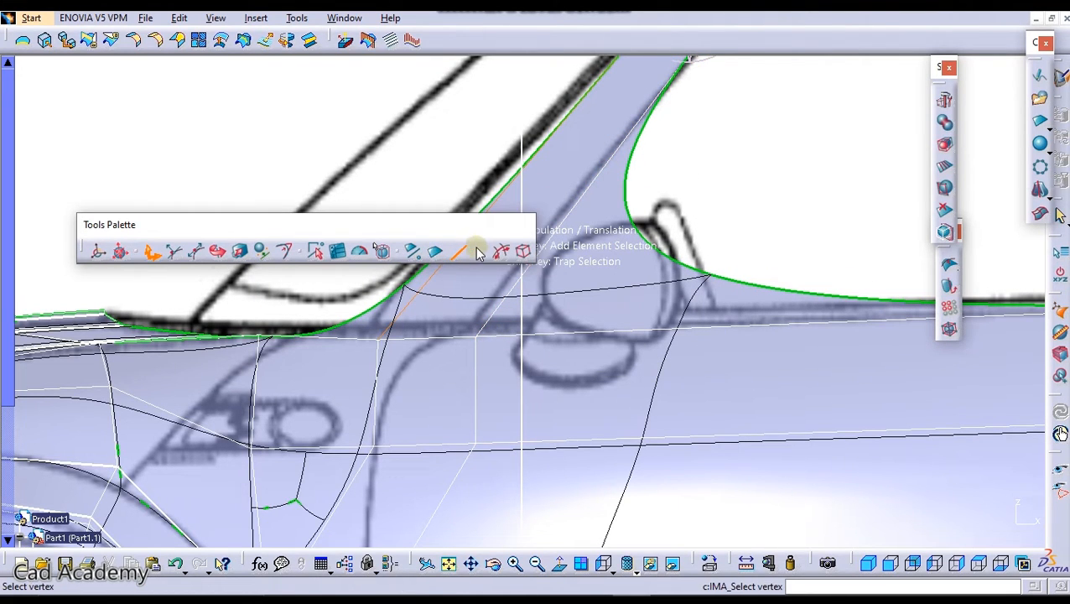
pyautogui.click(475, 339)
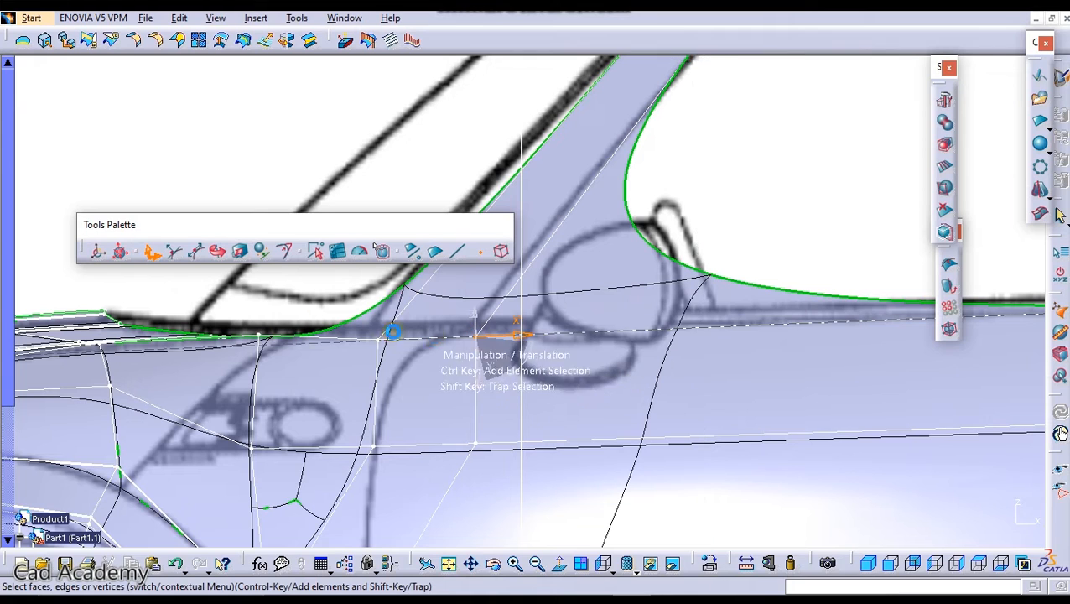
pyautogui.click(286, 250)
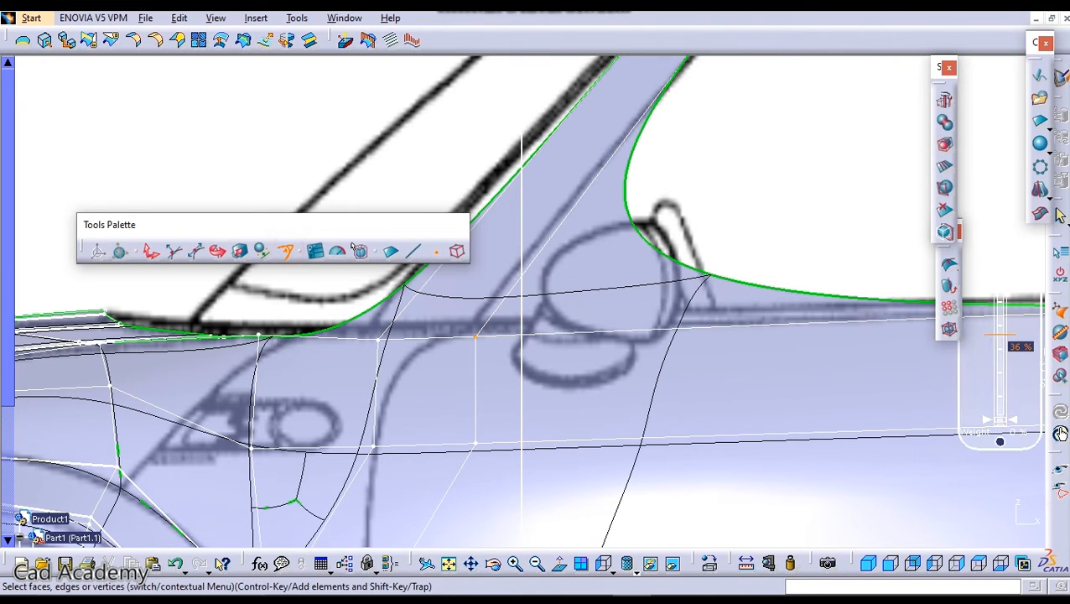
pyautogui.moveTo(998, 379); pyautogui.dragTo(971, 159)
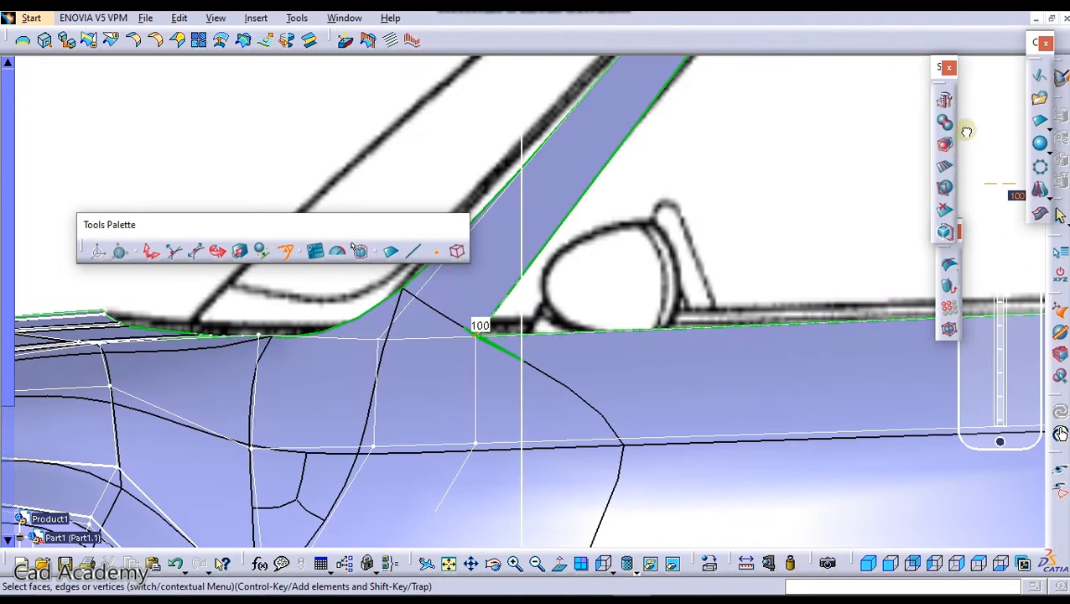
# In the top view, translate the pillar's top edge toward the blueprint roof corner and adjust its front vertex
pyautogui.keyDown('ctrl'); pyautogui.moveTo(698, 229); pyautogui.dragTo(738, 418, button='middle'); pyautogui.keyUp('ctrl')
pyautogui.keyDown('ctrl'); pyautogui.moveTo(518, 324); pyautogui.dragTo(445, 257, button='middle'); pyautogui.keyUp('ctrl')
pyautogui.click(978, 563)
pyautogui.keyDown('ctrl'); pyautogui.moveTo(630, 400); pyautogui.dragTo(663, 323, button='middle'); pyautogui.keyUp('ctrl')
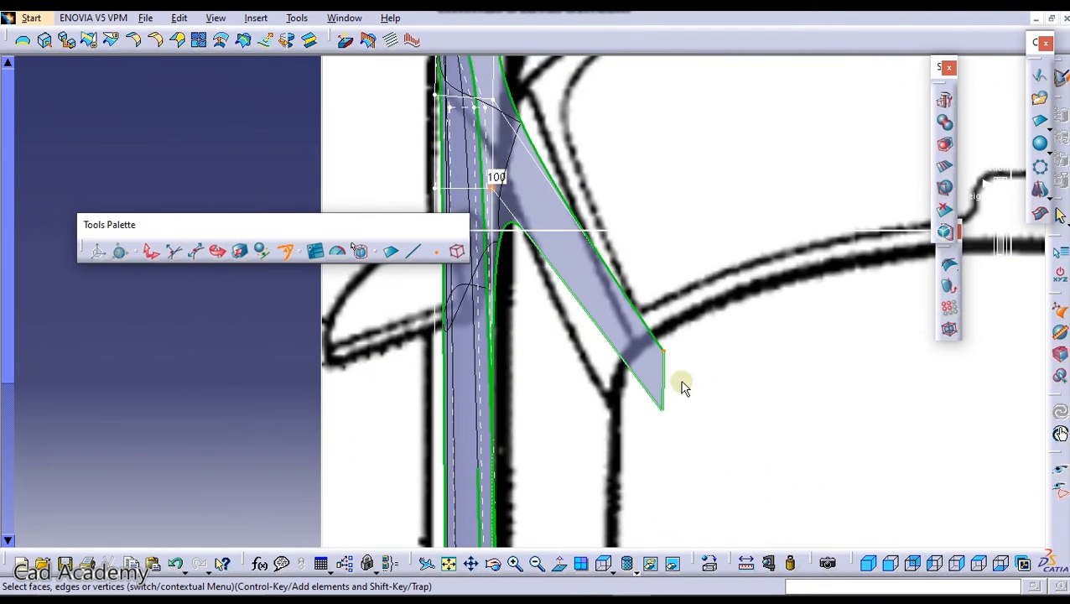
pyautogui.click(412, 251)
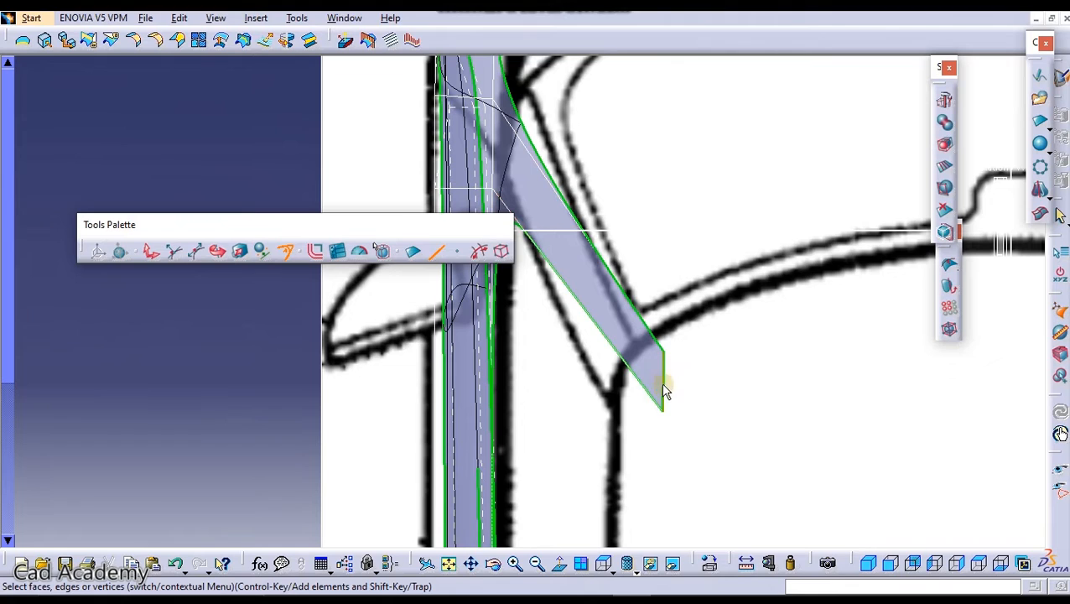
pyautogui.click(152, 250)
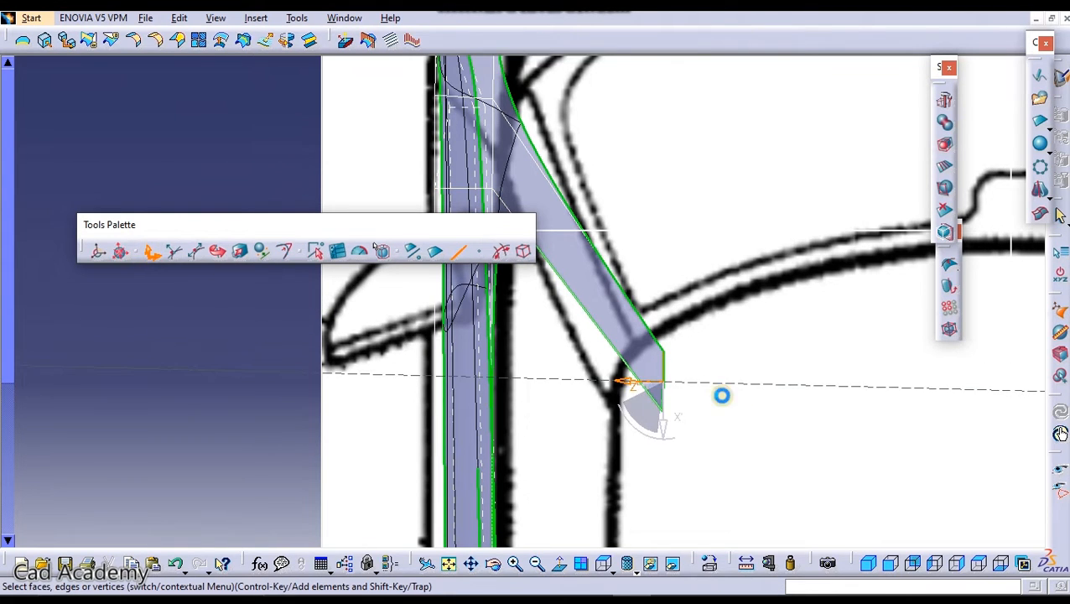
pyautogui.moveTo(622, 385); pyautogui.dragTo(583, 385)
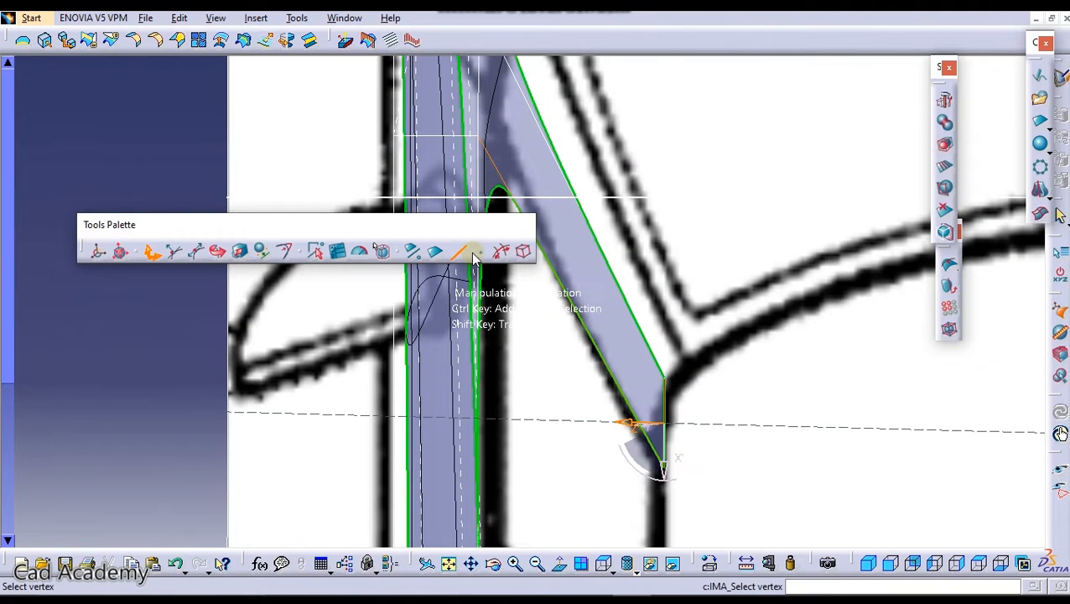
pyautogui.click(476, 250)
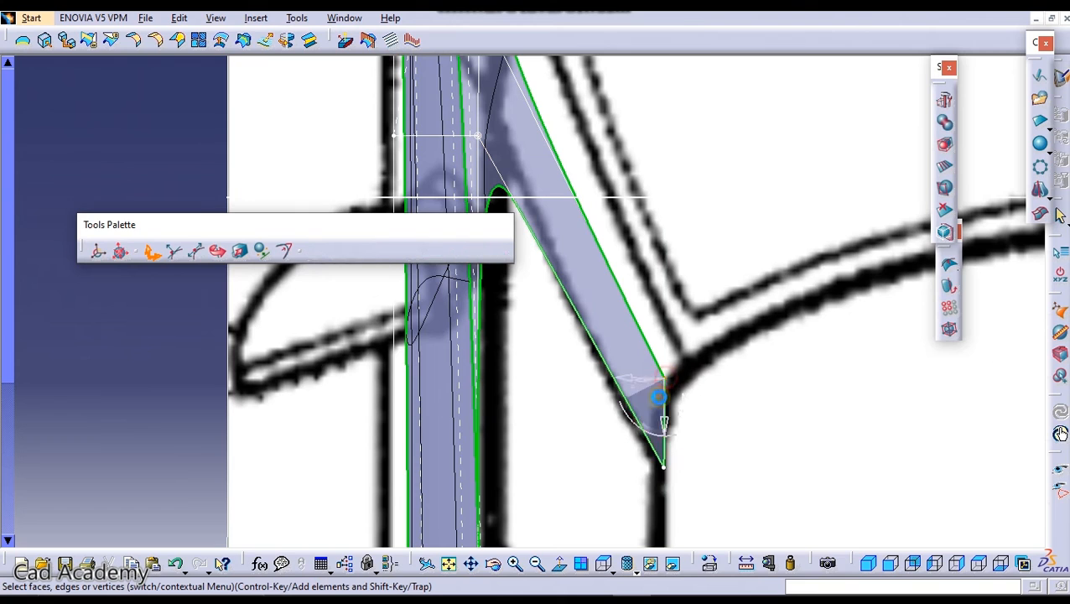
pyautogui.moveTo(650, 406); pyautogui.dragTo(668, 386)
# Move the mesh vertices at the front base of the A-pillar inward to follow the windshield corner in the top-view blueprint
pyautogui.moveTo(669, 308); pyautogui.dragTo(674, 410, button='middle')
pyautogui.moveTo(621, 346); pyautogui.dragTo(707, 350, button='middle')
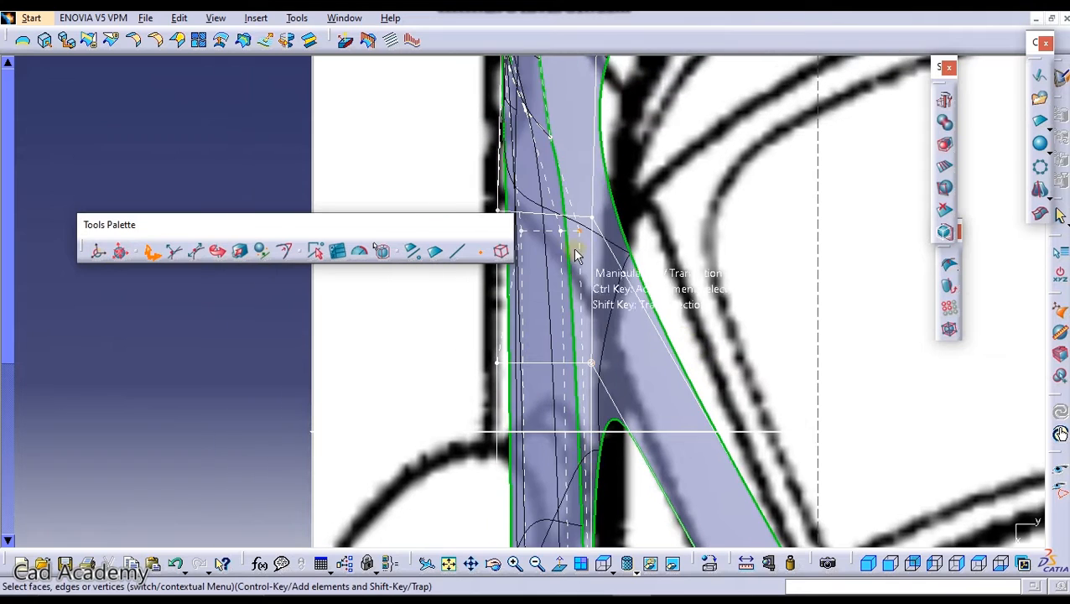
pyautogui.moveTo(619, 212); pyautogui.dragTo(635, 390, button='middle')
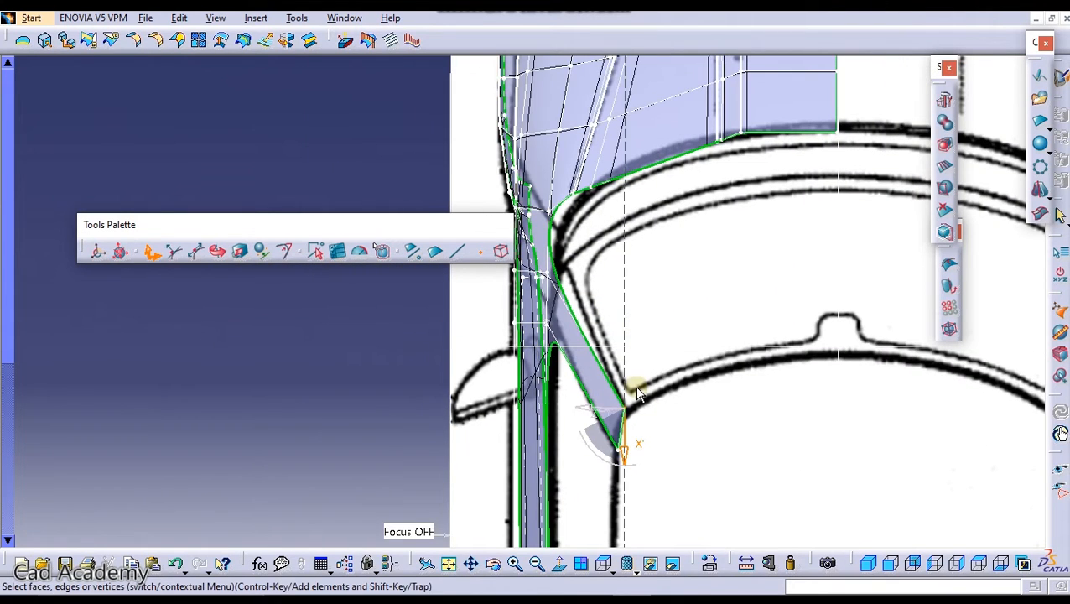
pyautogui.moveTo(587, 262); pyautogui.dragTo(575, 157, button='middle')
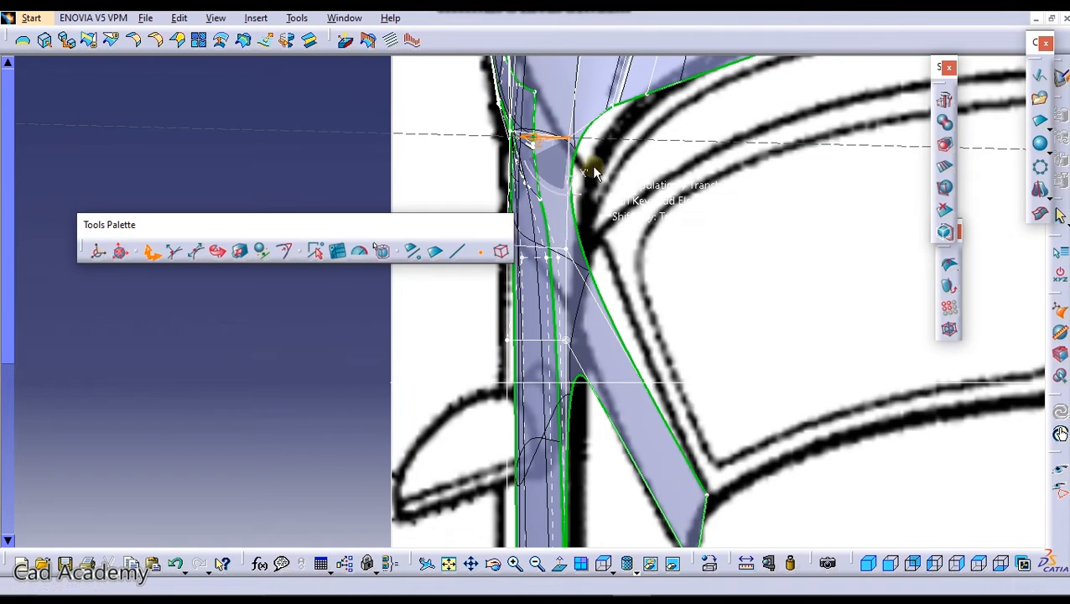
pyautogui.moveTo(554, 170); pyautogui.dragTo(571, 174)
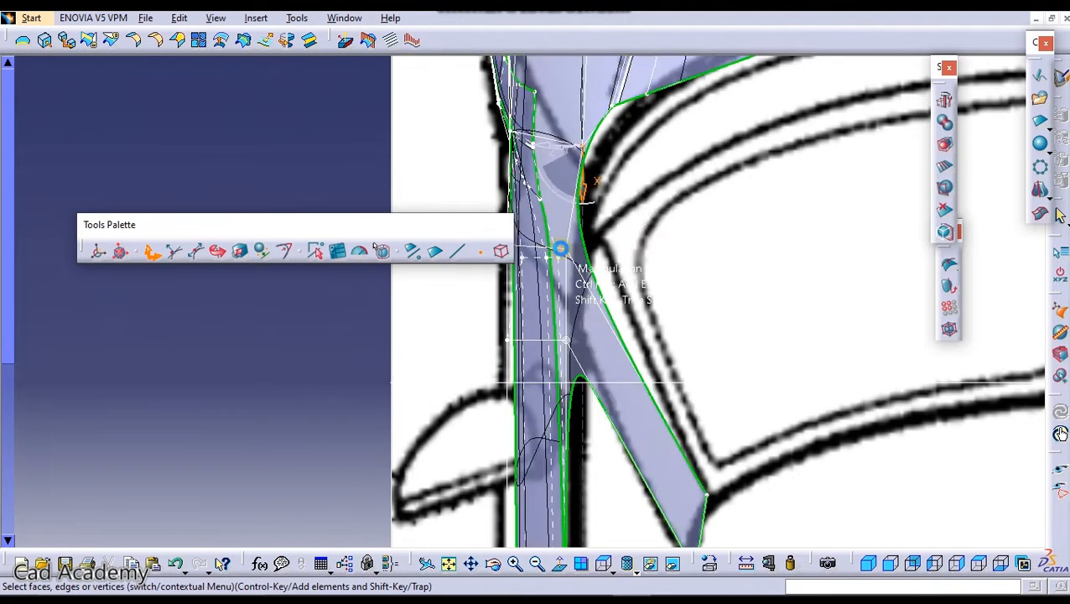
pyautogui.moveTo(563, 255); pyautogui.dragTo(560, 279)
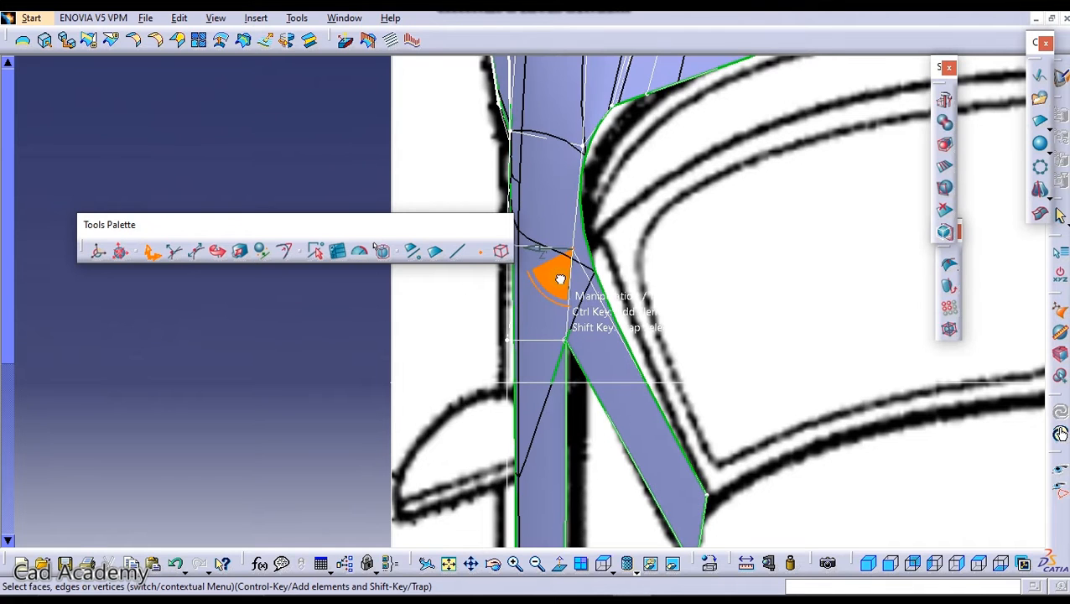
# Reopen the surface for editing, reset the compass and translate the pillar's top edge vertically up to the side-view roof line
pyautogui.moveTo(590, 155); pyautogui.dragTo(805, 172, button='middle')
pyautogui.moveTo(333, 398); pyautogui.dragTo(705, 493, button='middle')
pyautogui.moveTo(566, 352); pyautogui.dragTo(564, 237, button='middle')
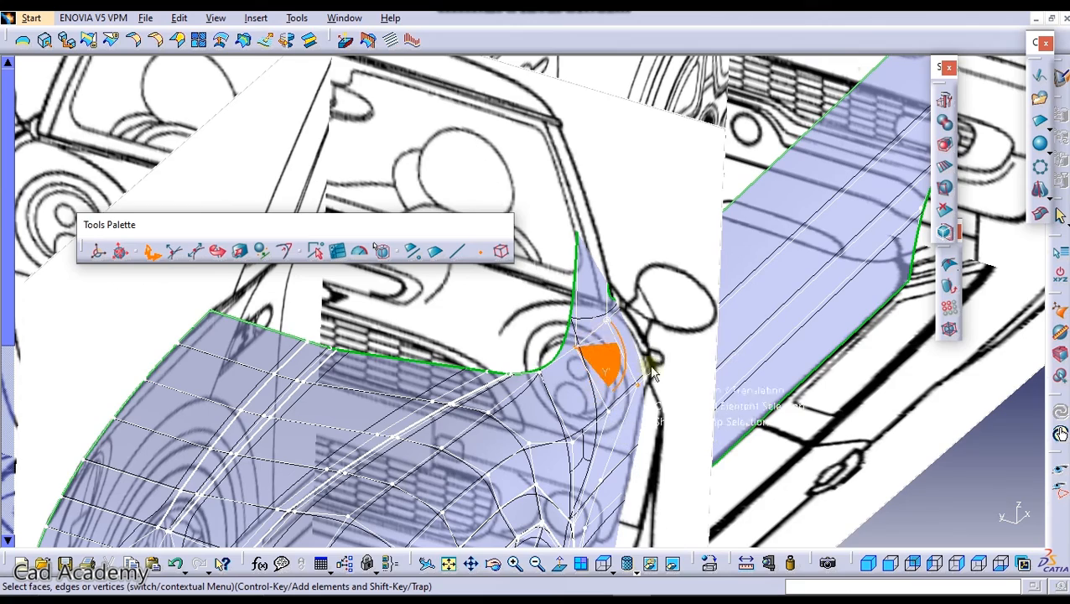
pyautogui.moveTo(659, 342); pyautogui.dragTo(547, 344, button='middle')
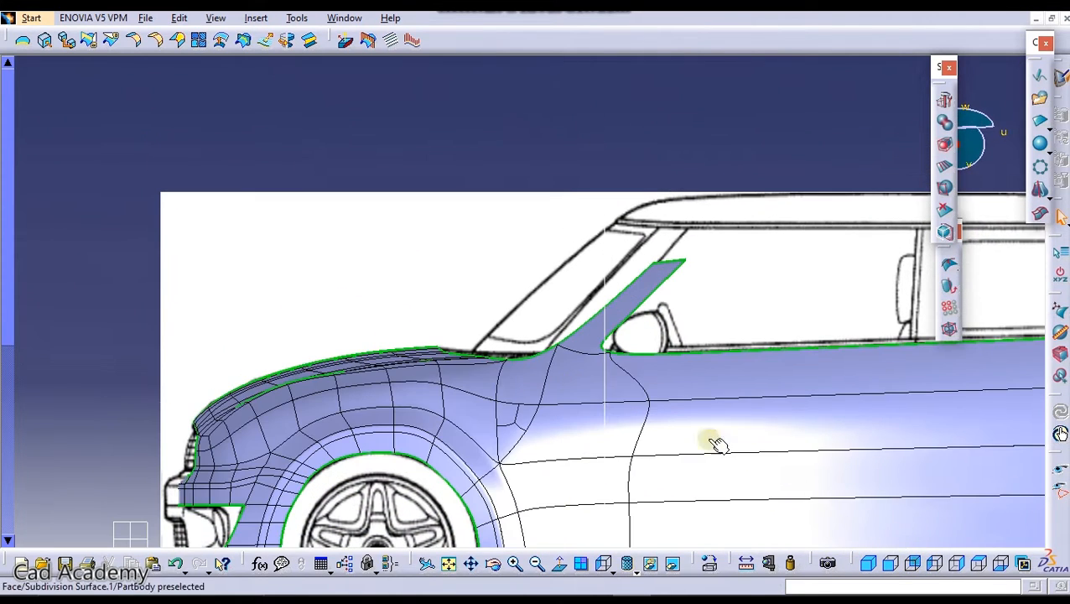
pyautogui.doubleClick(639, 294)
pyautogui.moveTo(651, 349); pyautogui.dragTo(585, 274, button='middle')
pyautogui.click(670, 229)
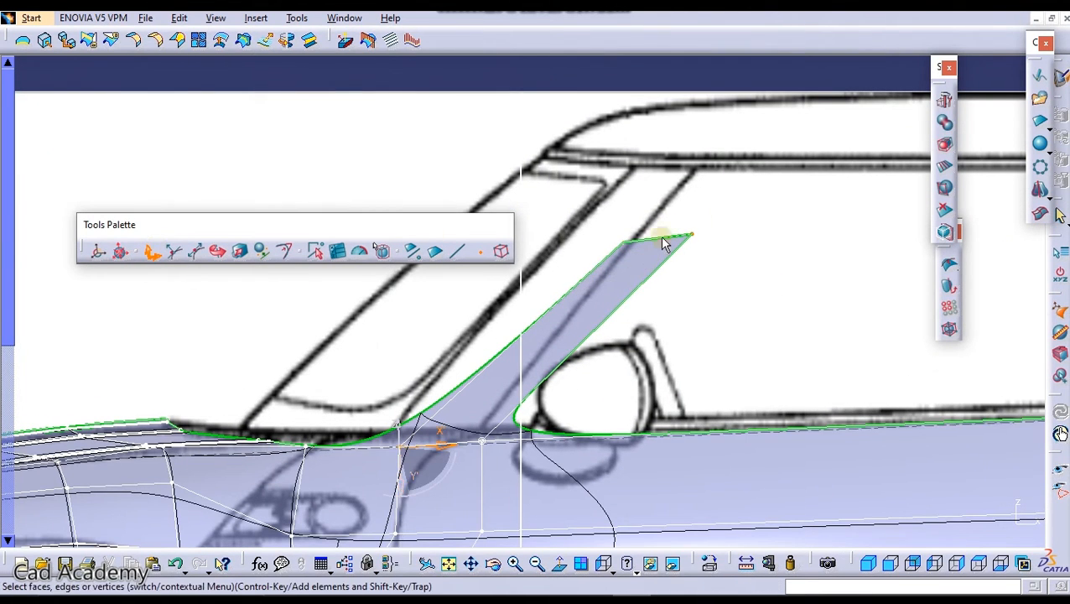
pyautogui.click(462, 251)
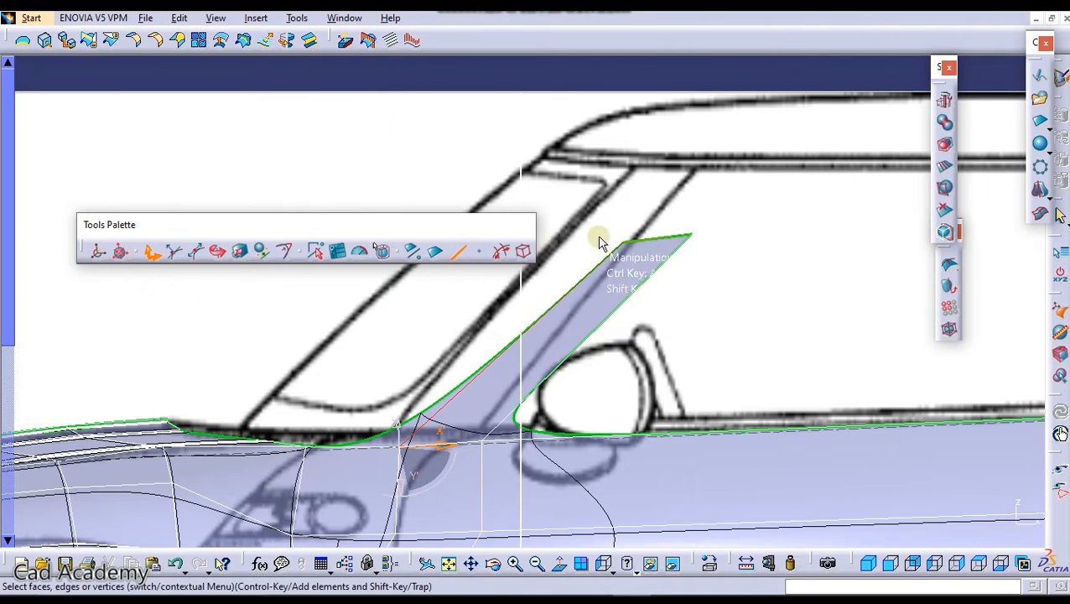
pyautogui.click(646, 242)
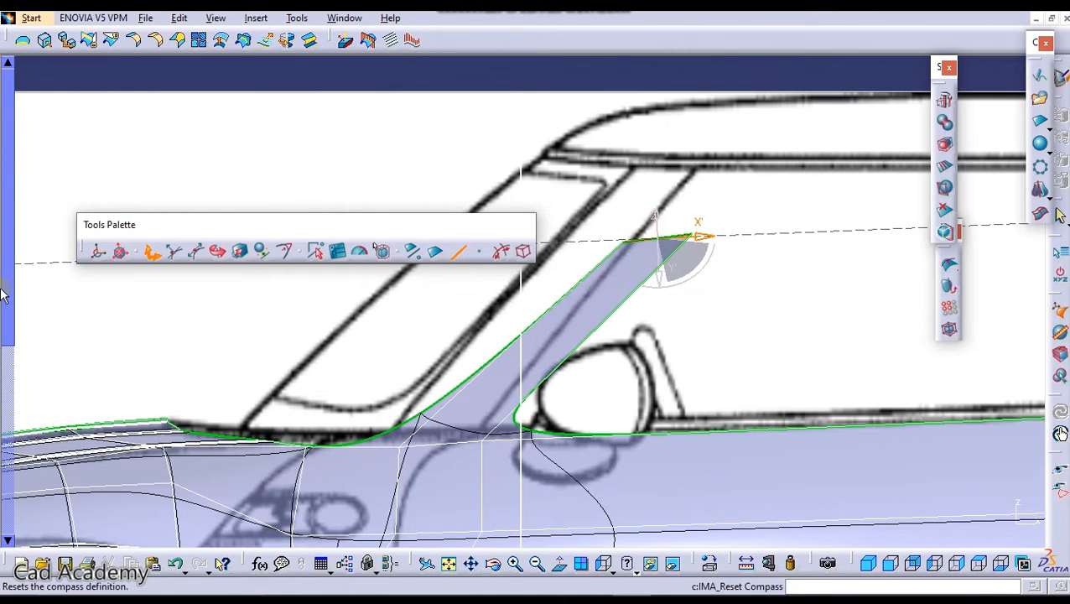
pyautogui.click(119, 251)
pyautogui.moveTo(655, 200); pyautogui.dragTo(656, 128)
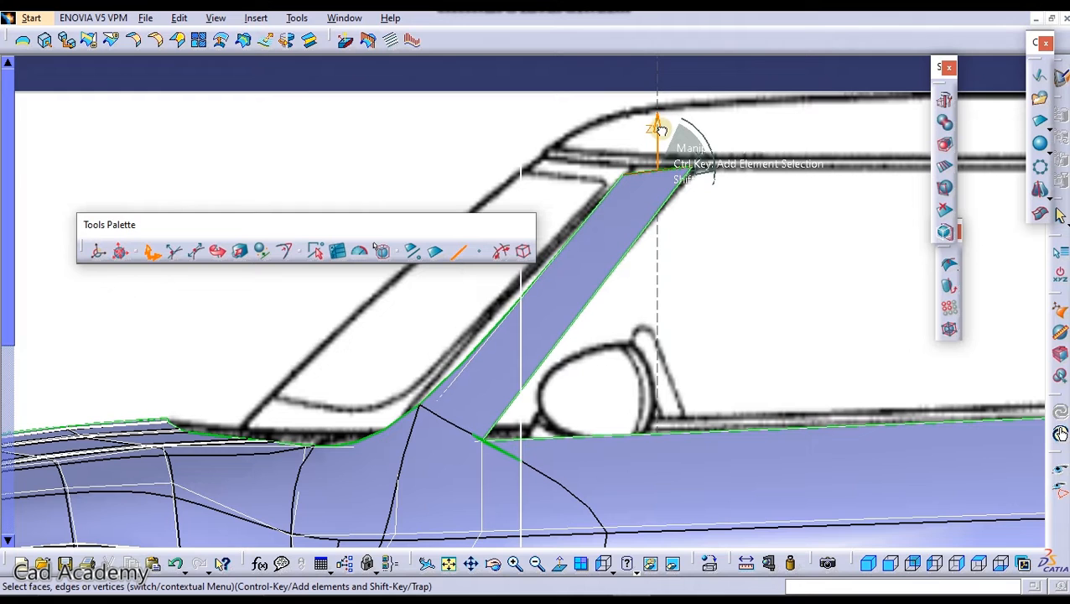
pyautogui.moveTo(600, 287); pyautogui.dragTo(598, 195, button='middle')
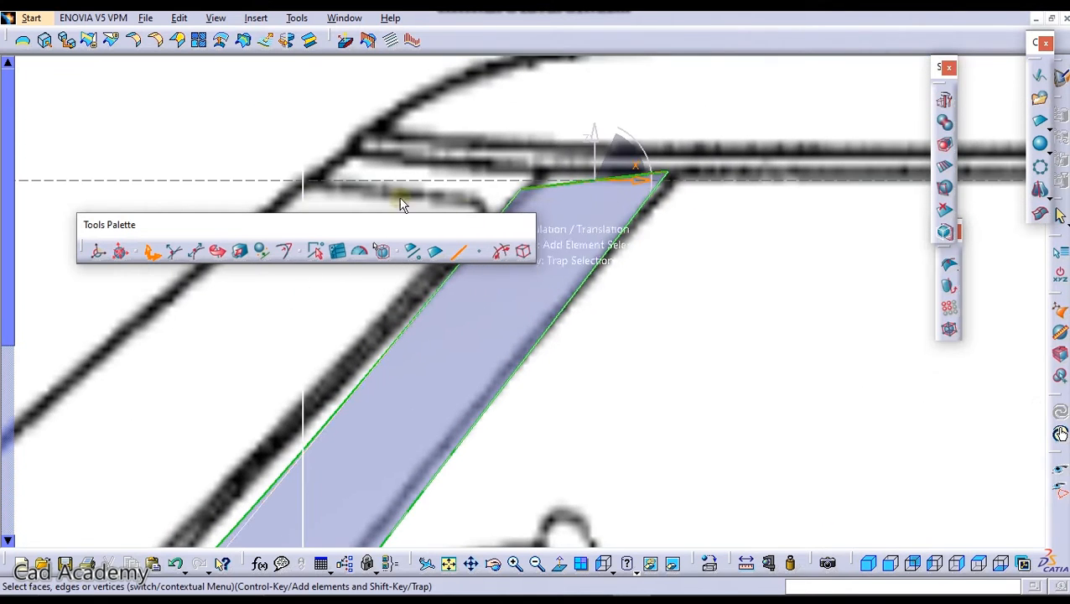
# Raise the front vertex of the A-pillar's top edge vertically to the roof line in the side-view blueprint
pyautogui.click(480, 255)
pyautogui.click(521, 188)
pyautogui.moveTo(525, 156); pyautogui.dragTo(526, 137)
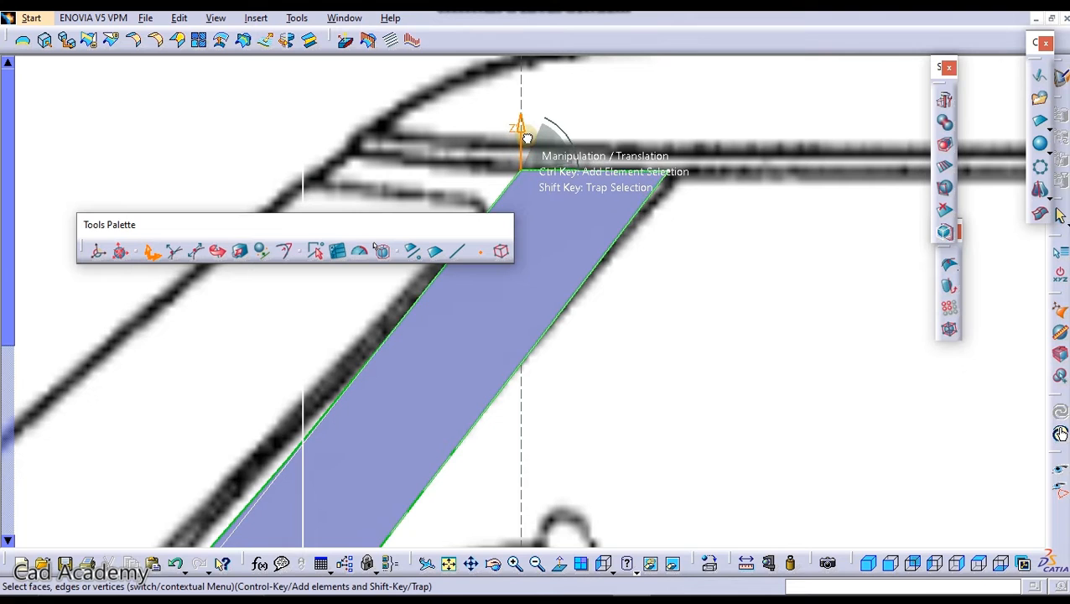
pyautogui.moveTo(592, 184); pyautogui.dragTo(675, 352, button='middle')
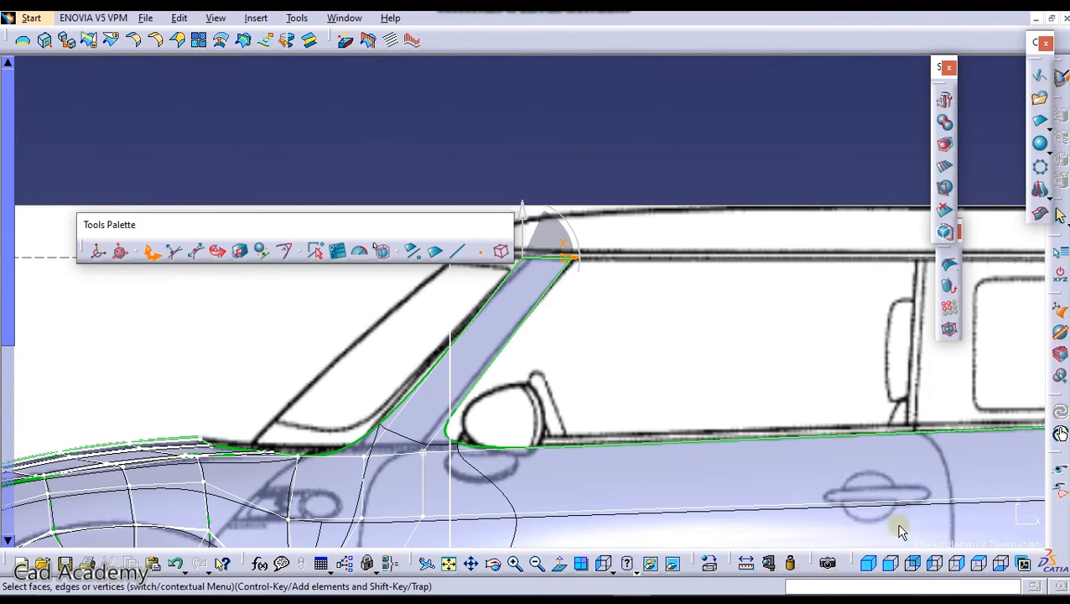
# Move the front-view blueprint image rearward along the car's length, clear of the A-pillar
pyautogui.click(927, 568)
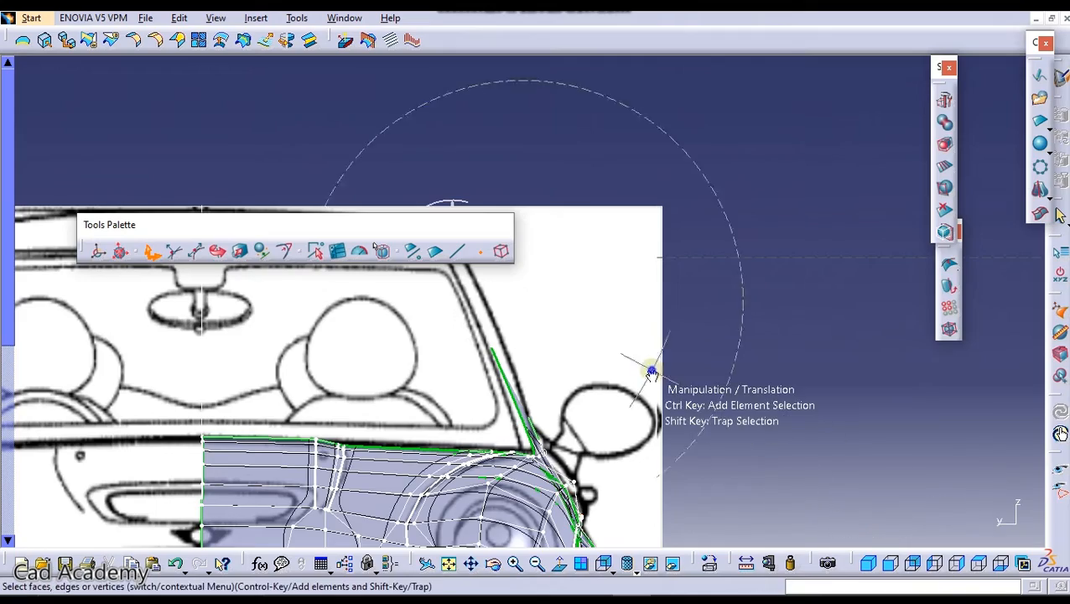
pyautogui.moveTo(652, 370); pyautogui.dragTo(678, 434, button='middle')
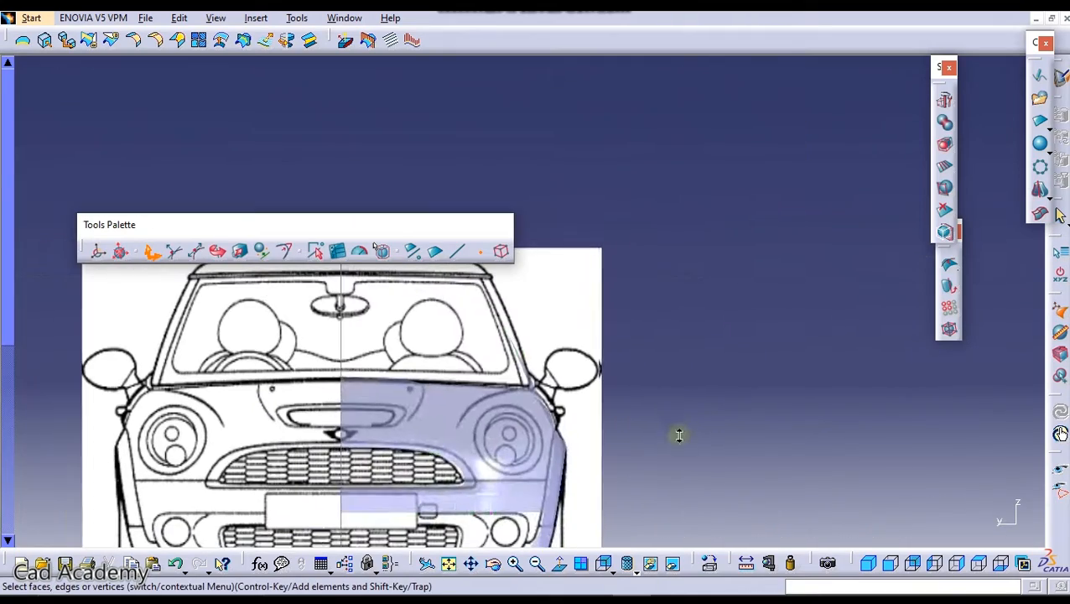
pyautogui.moveTo(537, 270); pyautogui.dragTo(422, 279, button='middle')
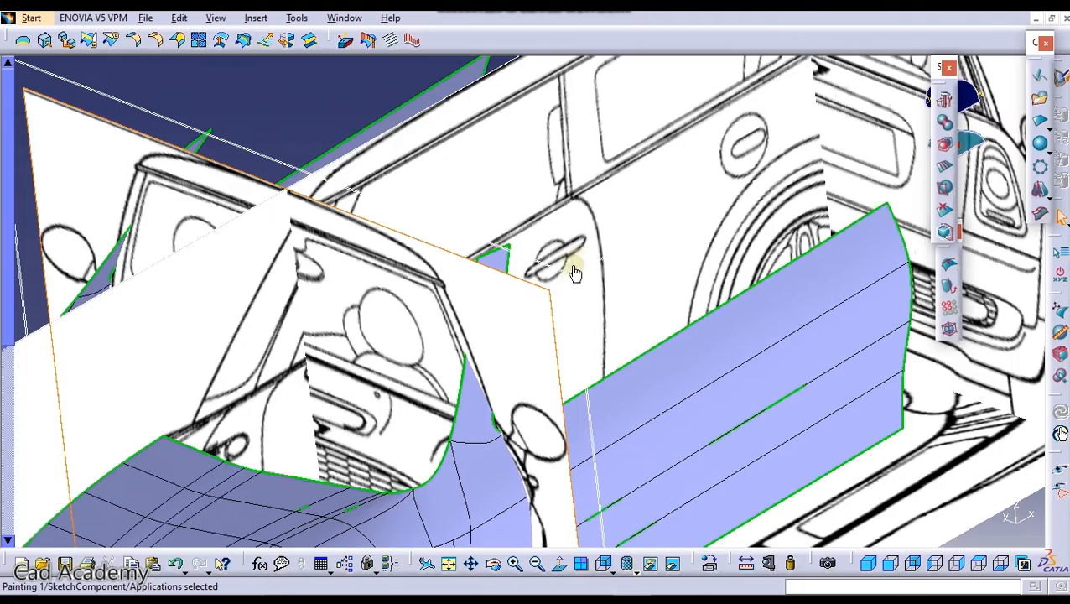
pyautogui.moveTo(579, 273); pyautogui.dragTo(752, 344, button='middle')
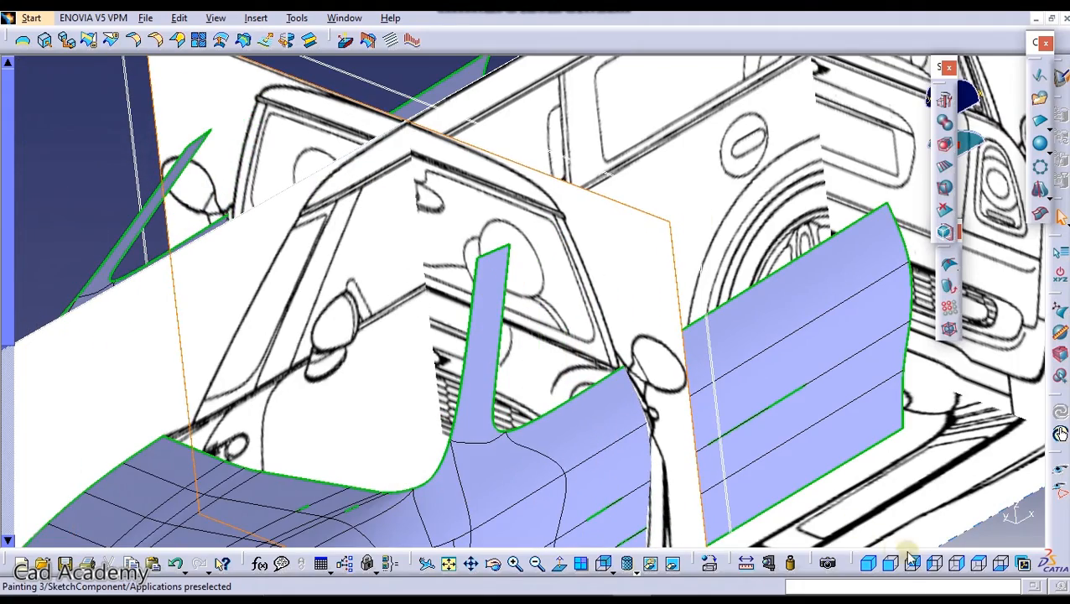
# Examine how the mirrored A-pillars align with the front-view blueprint, and check them and the roof outline in the top view
pyautogui.click(932, 566)
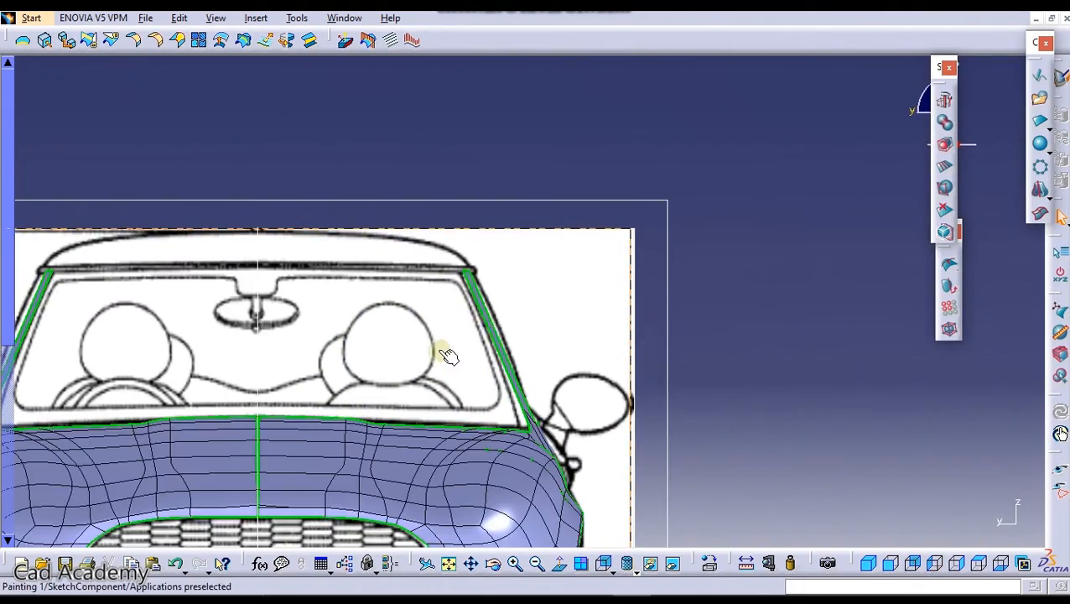
pyautogui.moveTo(483, 331); pyautogui.dragTo(441, 387, button='middle')
pyautogui.click(396, 383)
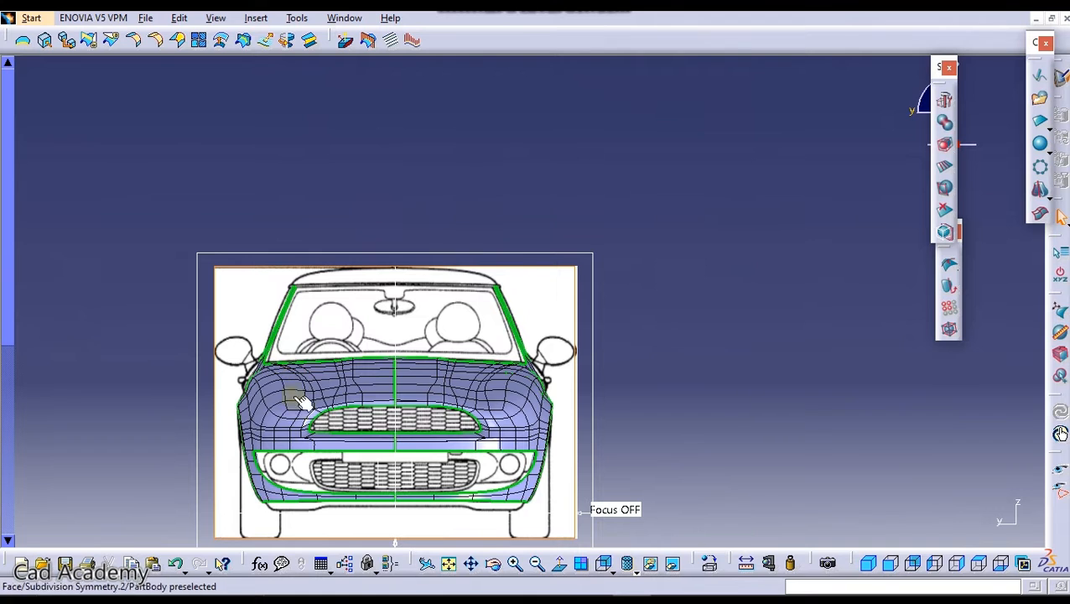
pyautogui.moveTo(290, 401); pyautogui.dragTo(413, 366, button='middle')
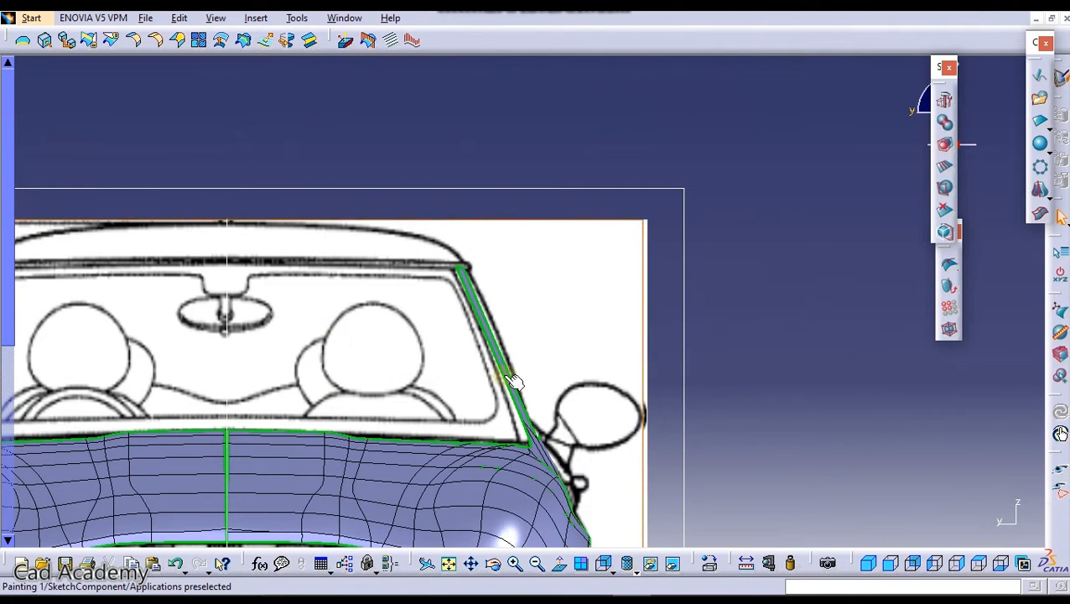
pyautogui.moveTo(520, 306); pyautogui.dragTo(557, 337, button='middle')
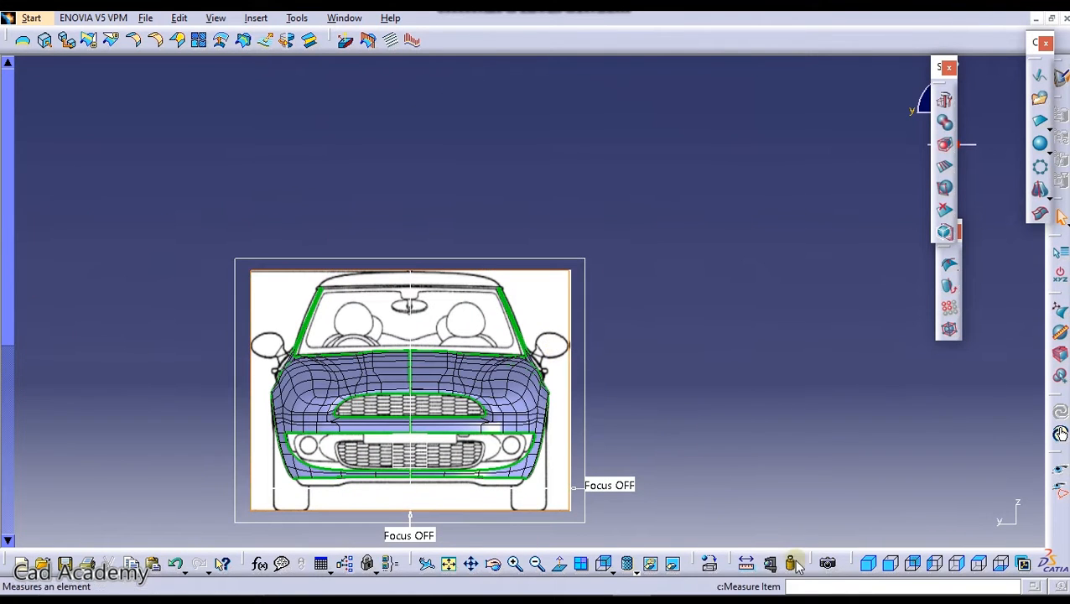
pyautogui.click(980, 567)
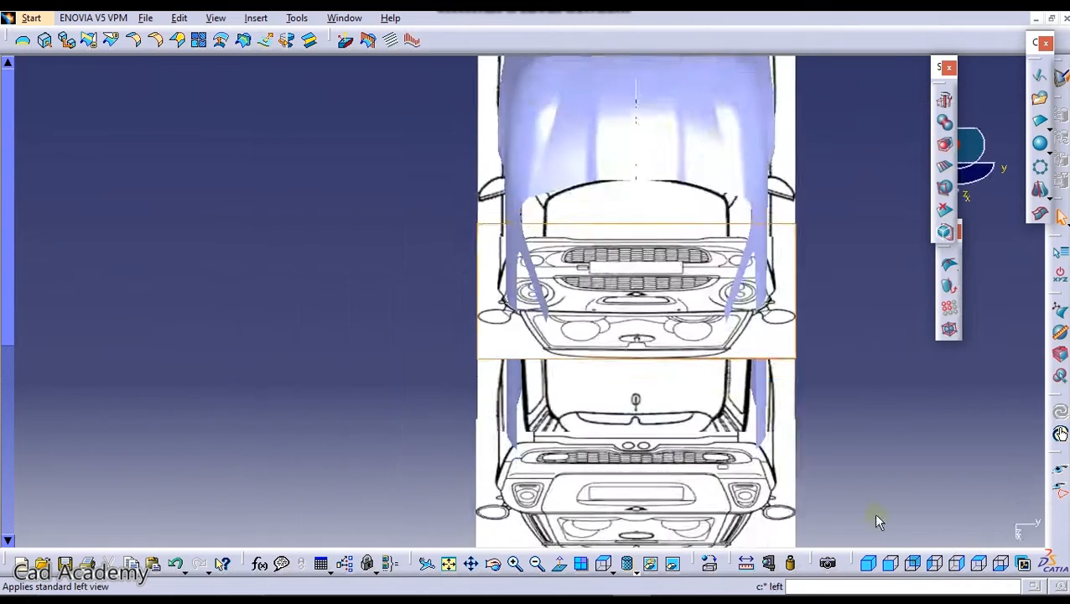
pyautogui.moveTo(640, 395); pyautogui.dragTo(598, 356, button='middle')
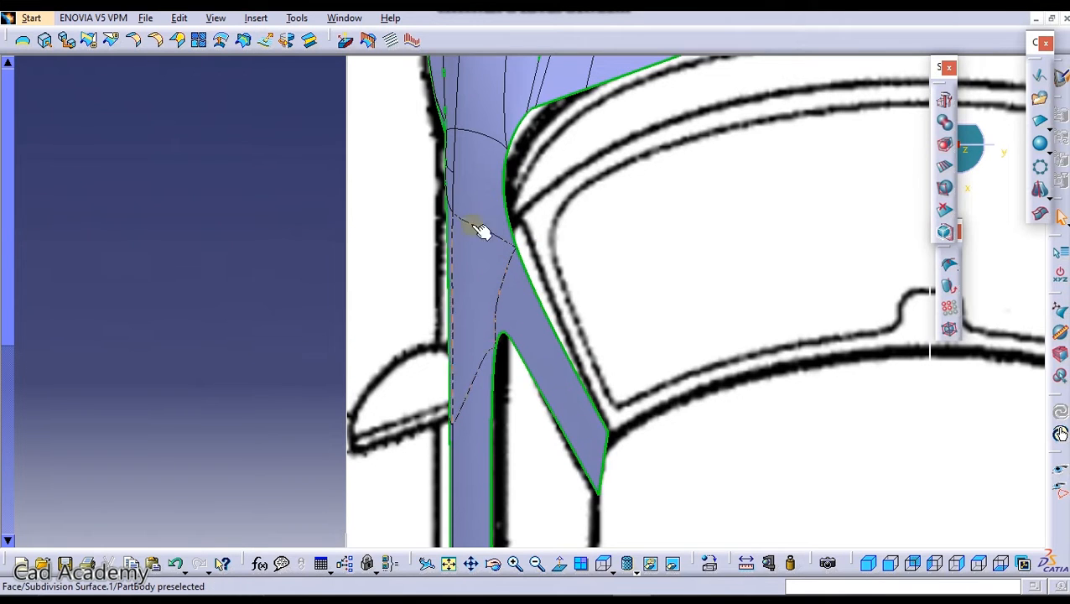
pyautogui.moveTo(541, 323); pyautogui.dragTo(592, 336, button='middle')
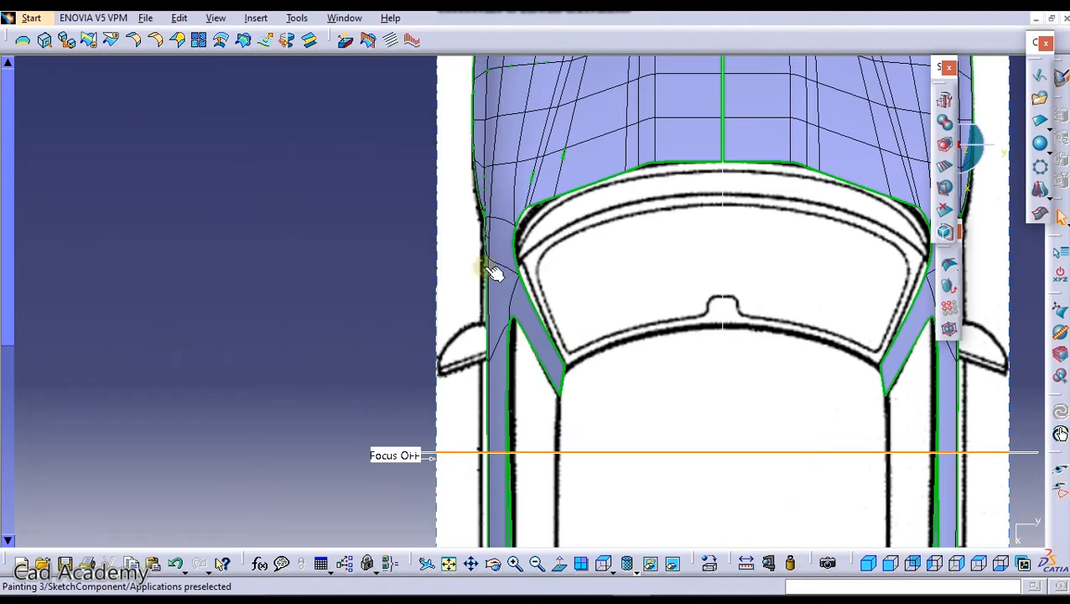
pyautogui.moveTo(507, 253); pyautogui.dragTo(527, 236, button='middle')
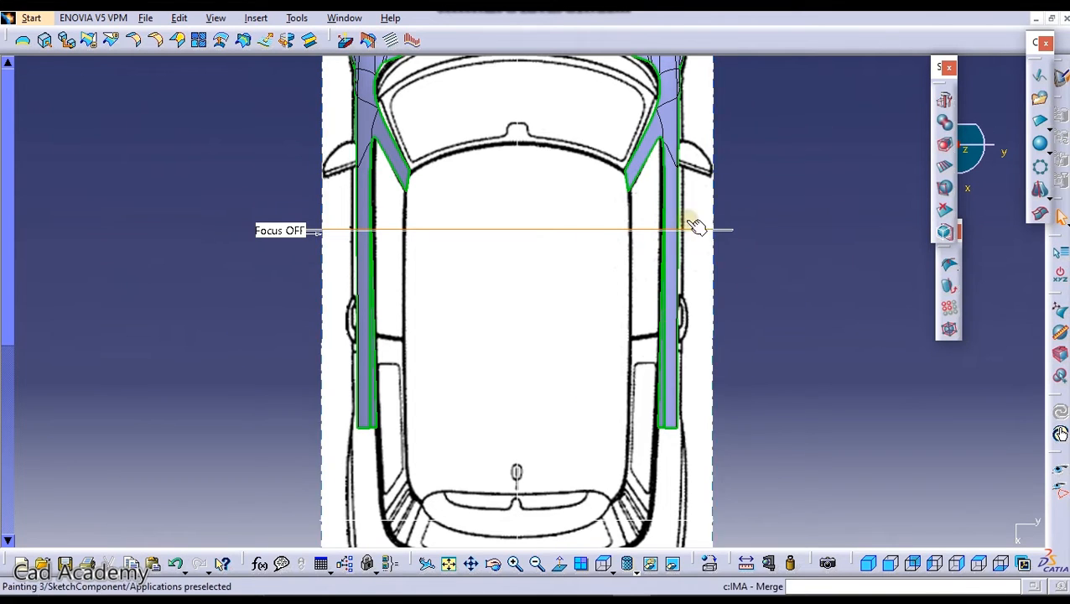
pyautogui.keyDown('ctrl'); pyautogui.moveTo(592, 315); pyautogui.dragTo(621, 302, button='middle'); pyautogui.keyUp('ctrl')
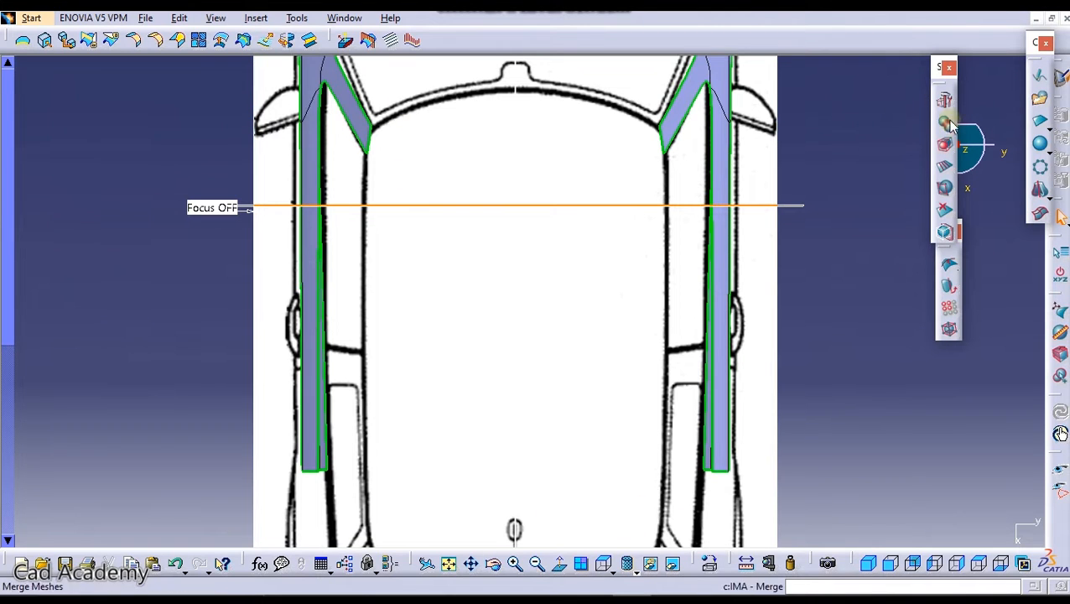
# Extrude the top edge of the A-pillar to add a new face at the roof corner
pyautogui.click(945, 146)
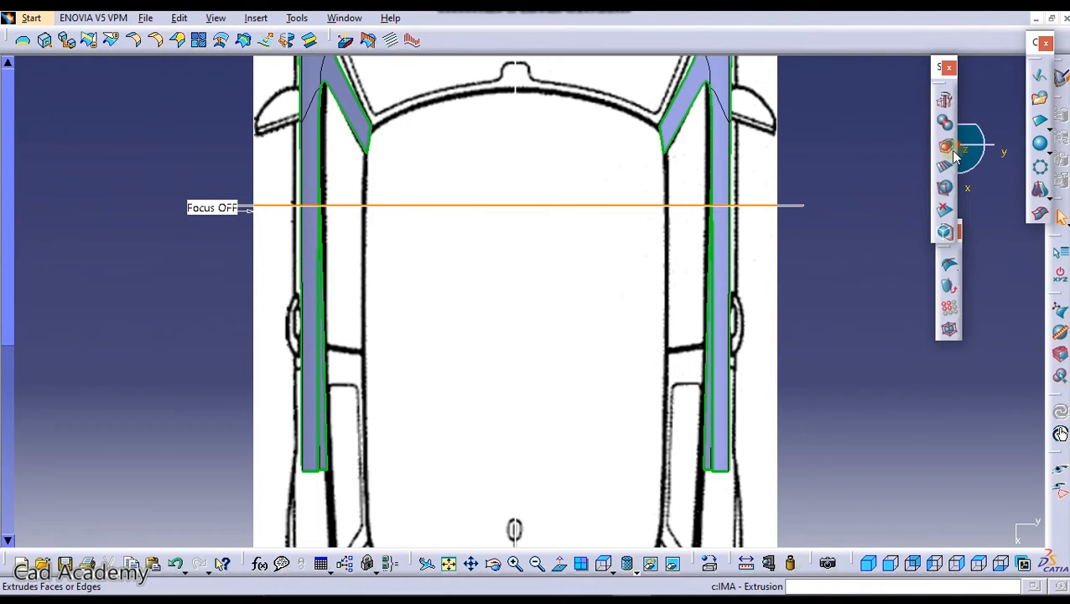
pyautogui.click(374, 142)
pyautogui.keyDown('ctrl'); pyautogui.moveTo(377, 179); pyautogui.dragTo(470, 191, button='middle'); pyautogui.keyUp('ctrl')
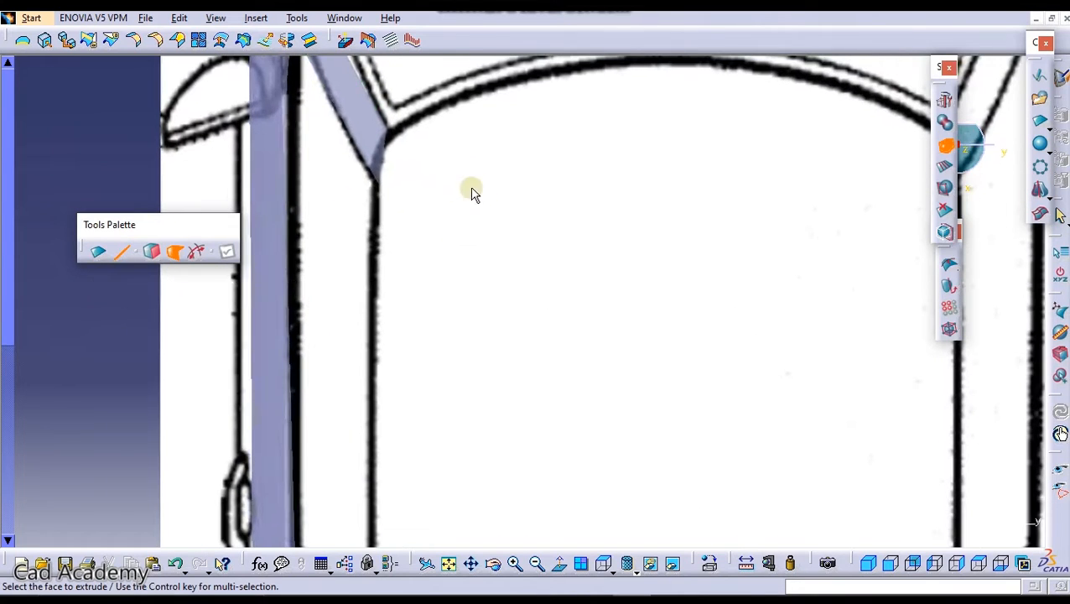
pyautogui.click(388, 162)
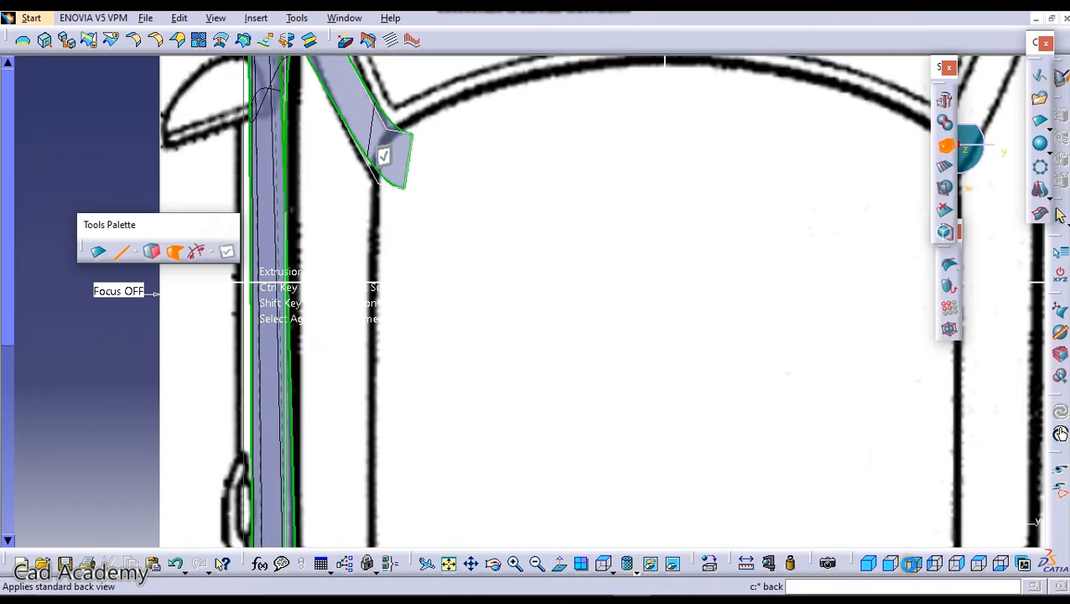
# Set the weight of the edge between the A-pillar and the newly extruded face to 100%
pyautogui.click(912, 569)
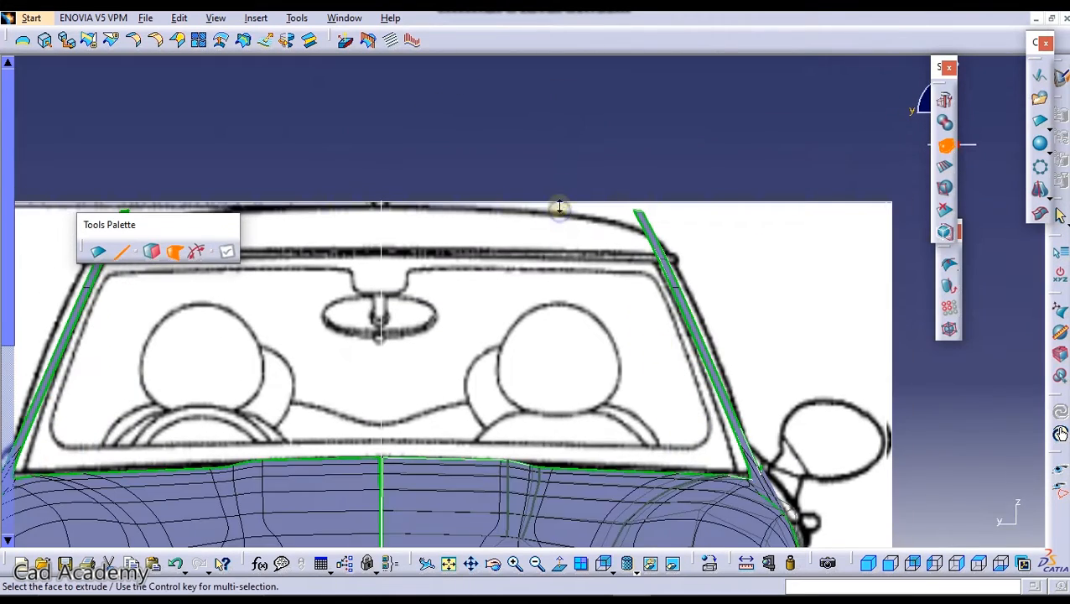
pyautogui.keyDown('ctrl'); pyautogui.moveTo(719, 193); pyautogui.dragTo(719, 160, button='middle'); pyautogui.keyUp('ctrl')
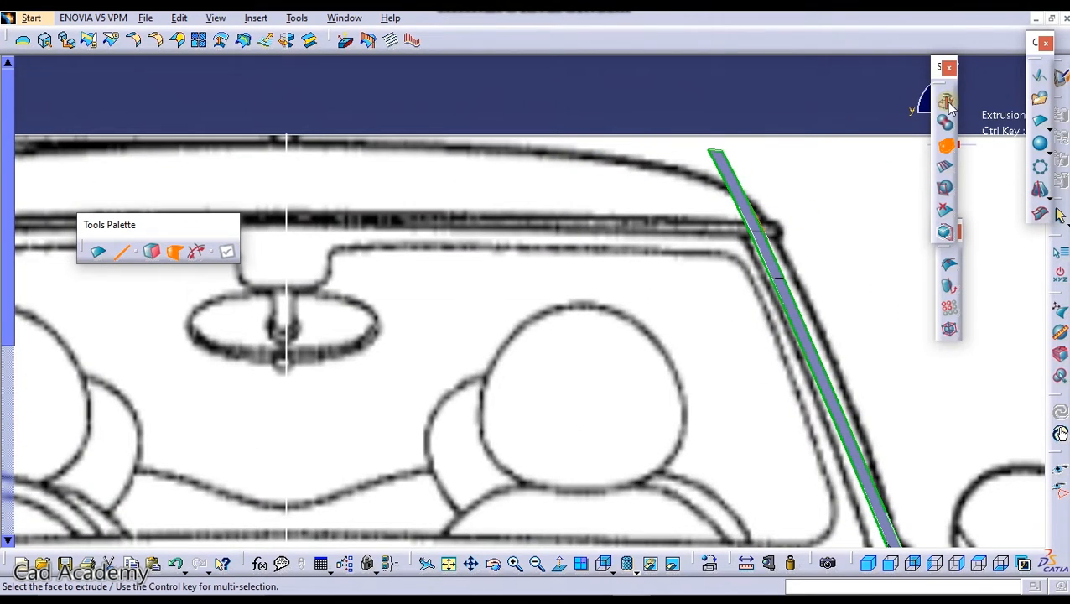
pyautogui.keyDown('ctrl'); pyautogui.moveTo(749, 236); pyautogui.dragTo(1058, 179, button='middle'); pyautogui.keyUp('ctrl')
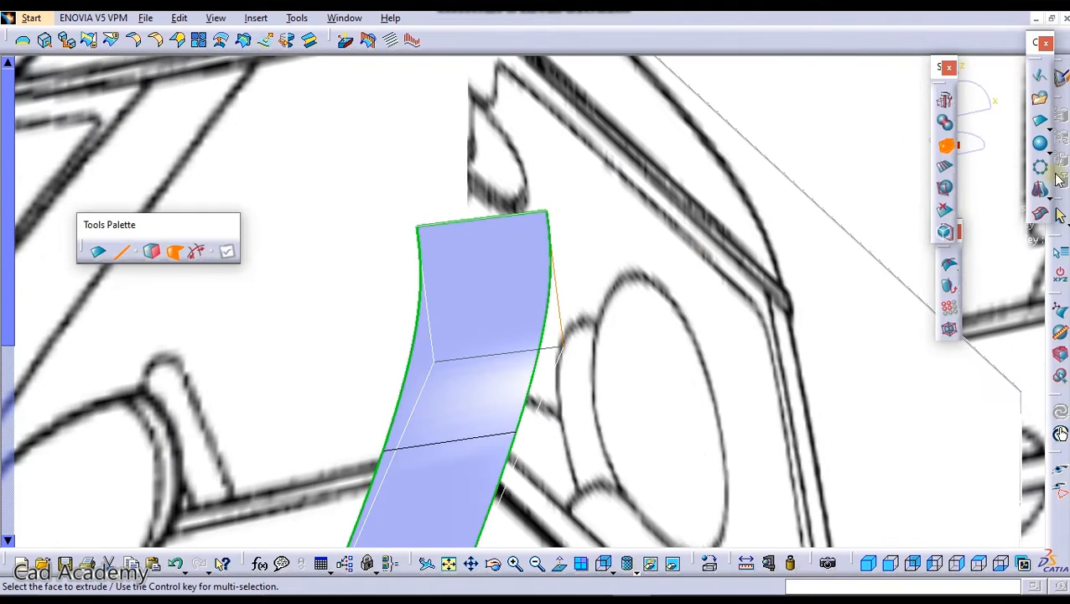
pyautogui.click(1059, 312)
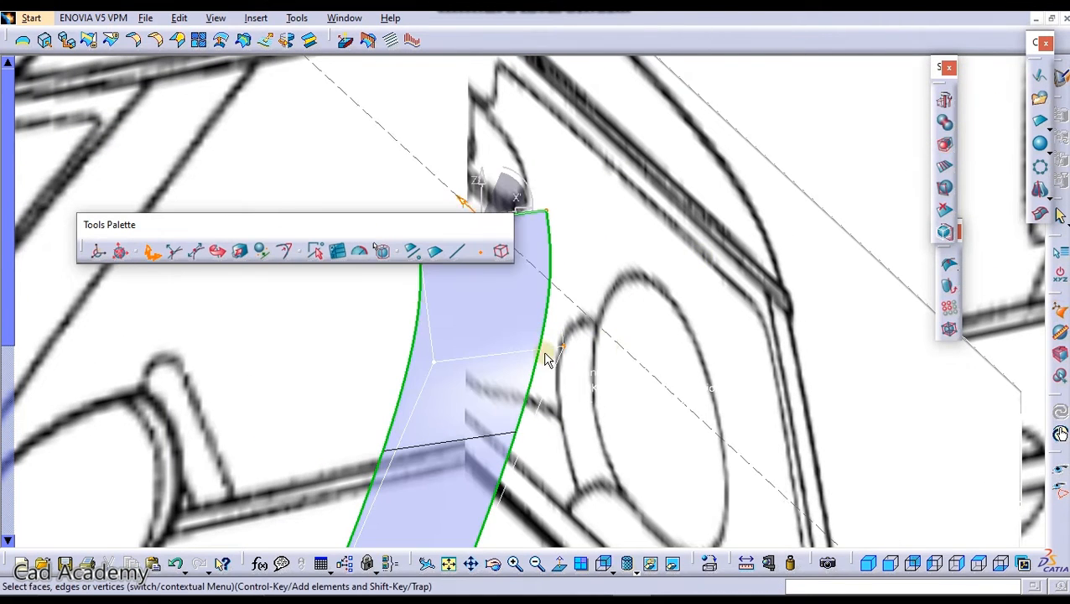
pyautogui.click(457, 251)
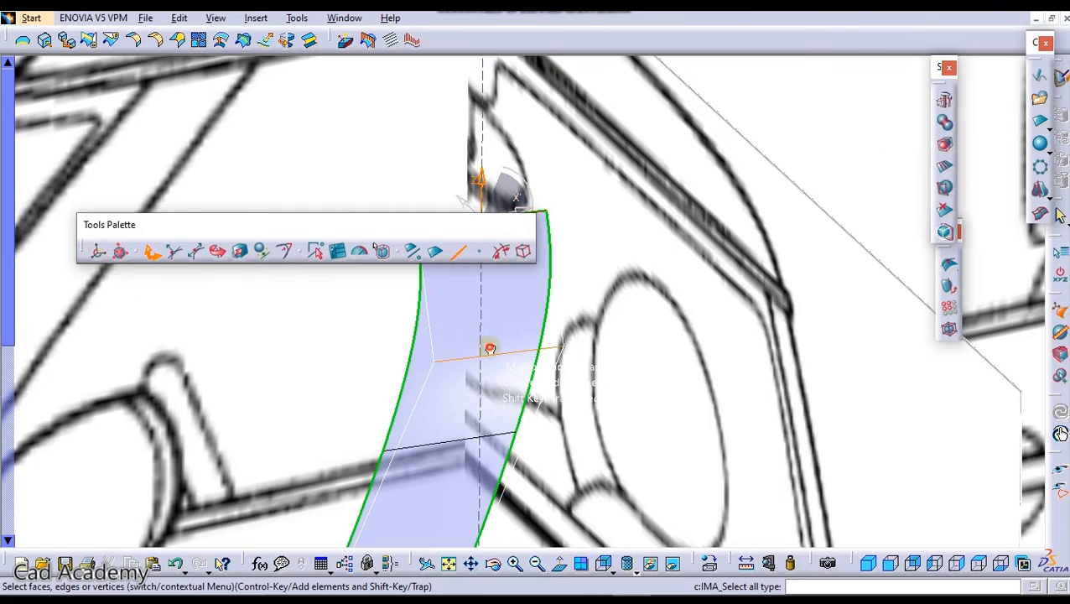
pyautogui.click(490, 347)
pyautogui.click(285, 251)
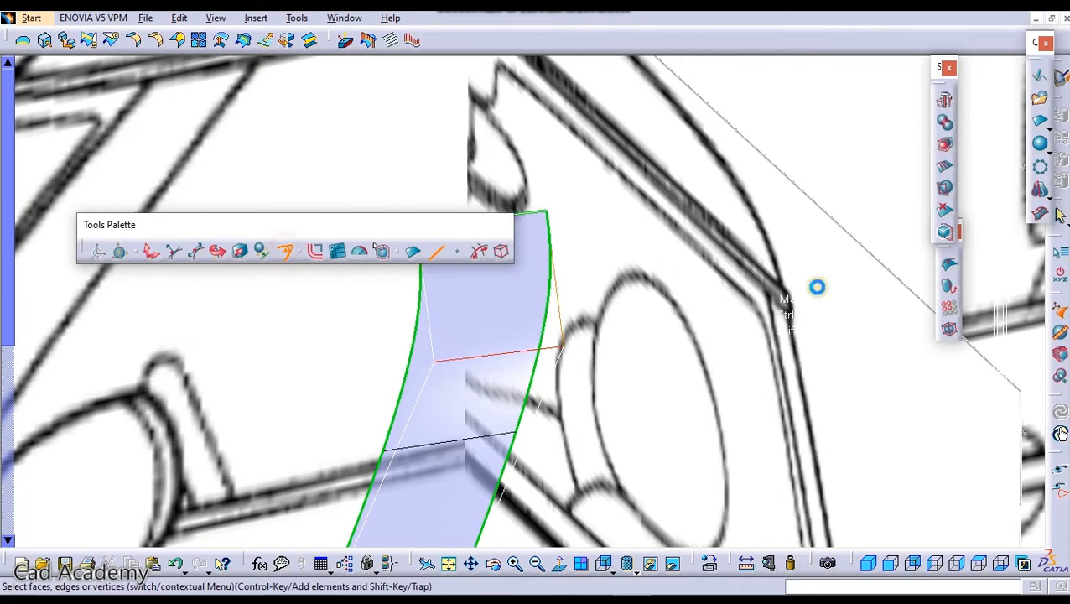
pyautogui.moveTo(992, 385); pyautogui.dragTo(964, 117)
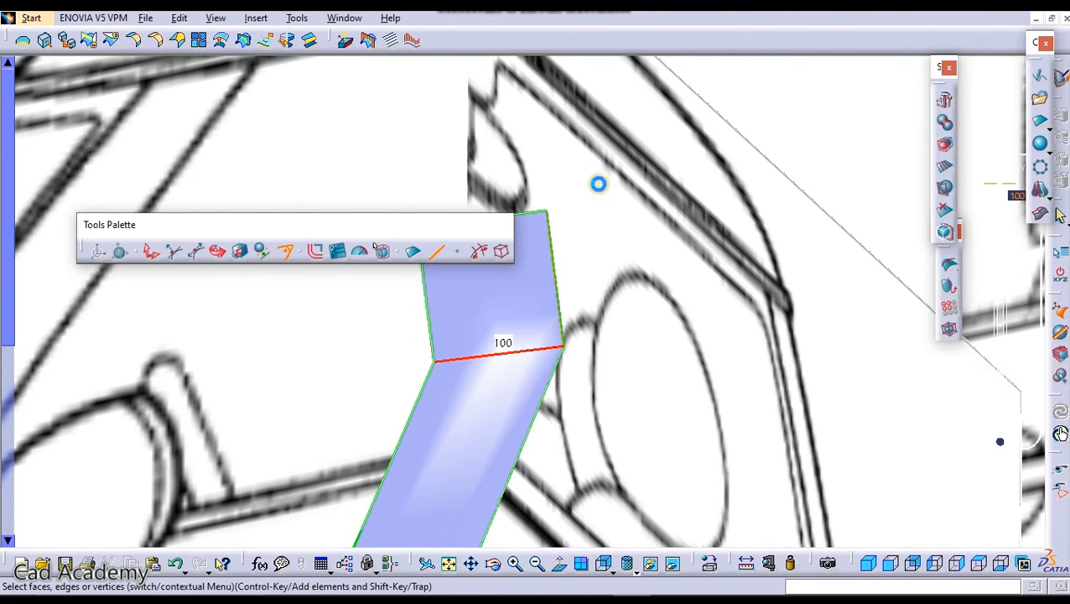
# Translate the extruded face's free edge in the front view to the car's centreline at the top of the blueprint roof
pyautogui.moveTo(631, 355); pyautogui.dragTo(622, 312, button='middle')
pyautogui.click(911, 565)
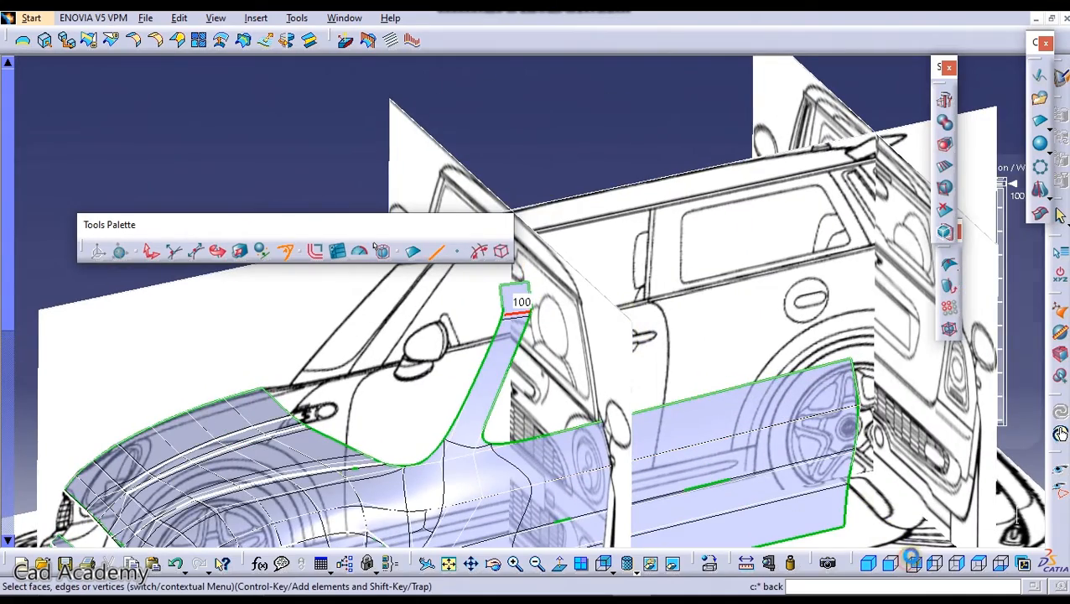
pyautogui.moveTo(680, 282); pyautogui.dragTo(727, 251, button='middle')
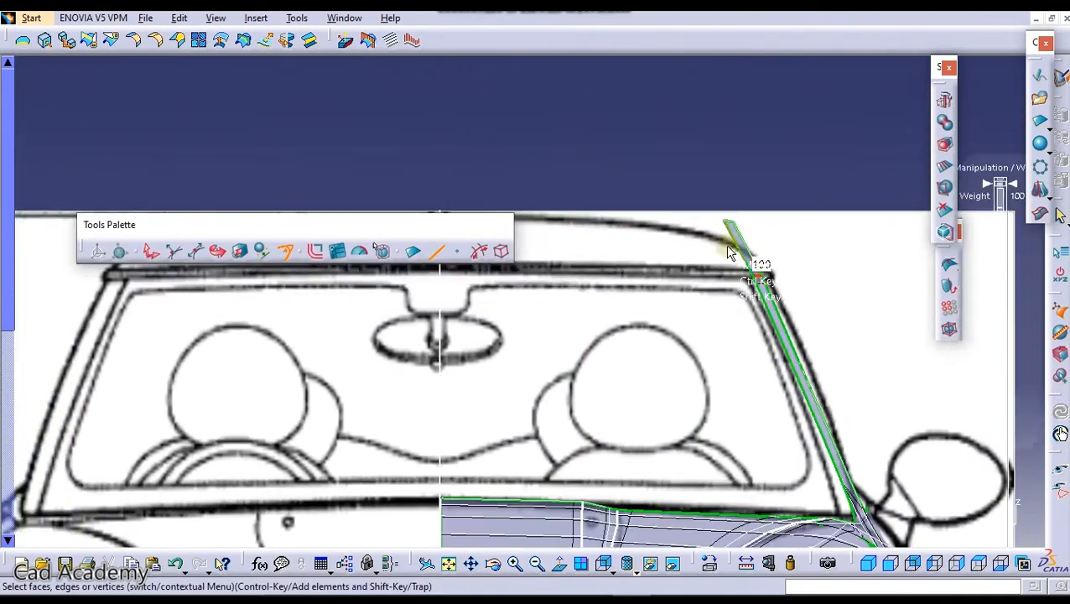
pyautogui.click(151, 250)
pyautogui.moveTo(610, 228); pyautogui.dragTo(523, 234)
pyautogui.moveTo(724, 224); pyautogui.dragTo(937, 214, button='middle')
pyautogui.moveTo(650, 179); pyautogui.dragTo(631, 256, button='middle')
pyautogui.moveTo(572, 264); pyautogui.dragTo(548, 260)
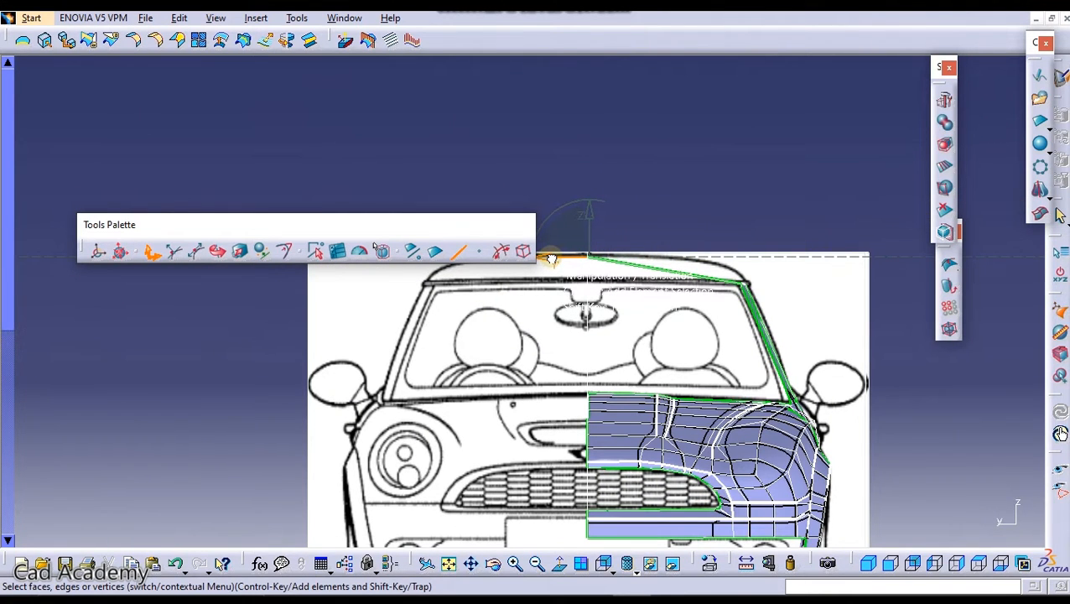
pyautogui.moveTo(692, 286); pyautogui.dragTo(715, 220, button='middle')
pyautogui.moveTo(862, 306); pyautogui.dragTo(753, 312, button='middle')
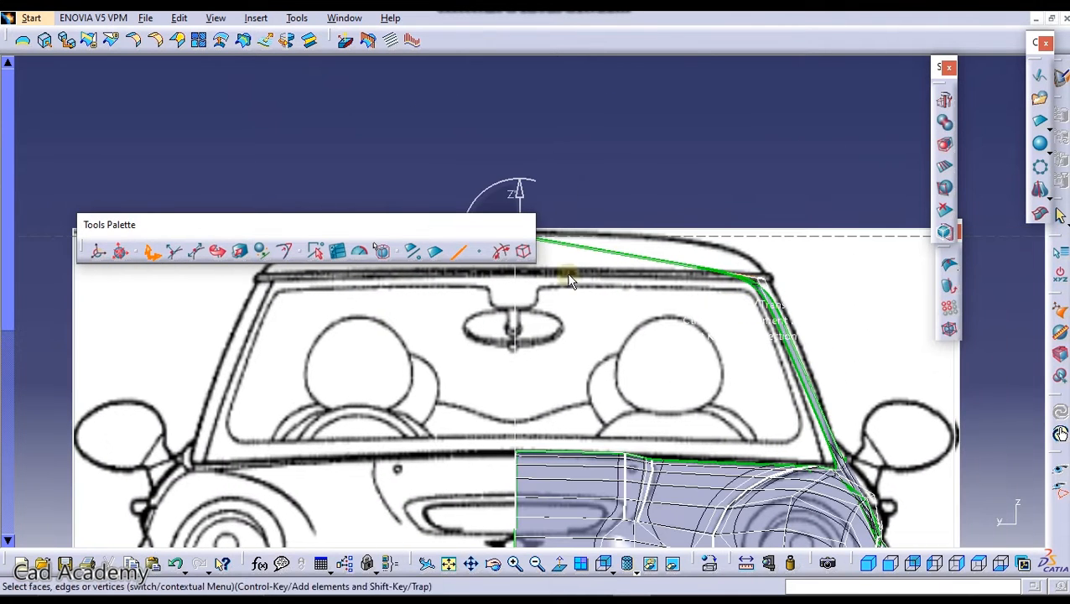
# Cut the face between the A-pillar and the car's centreline crosswise with three sections using Face Cutting
pyautogui.click(946, 168)
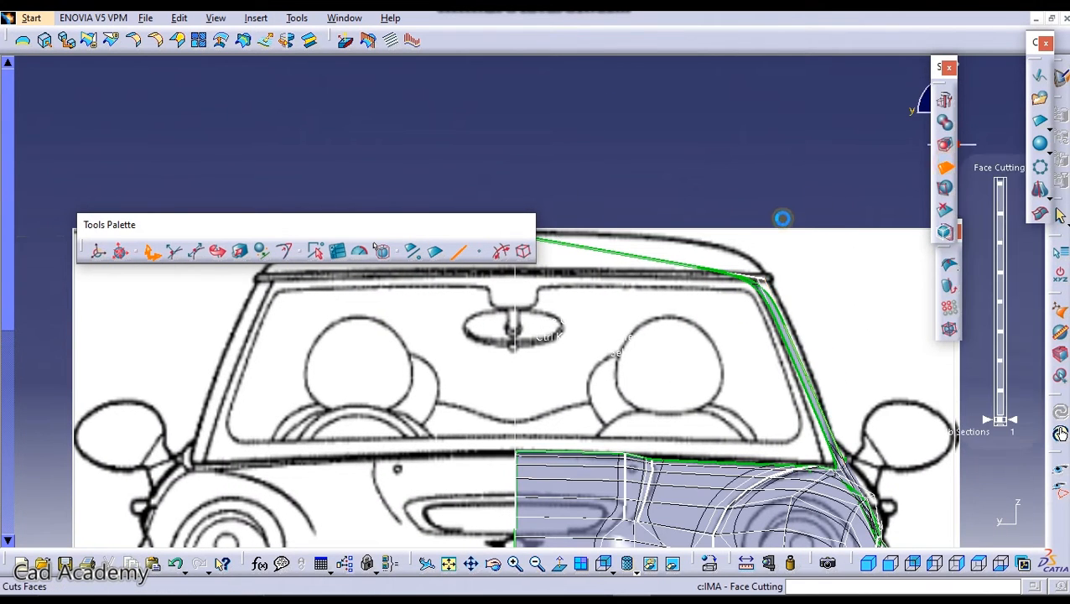
pyautogui.moveTo(733, 246); pyautogui.dragTo(553, 354, button='middle')
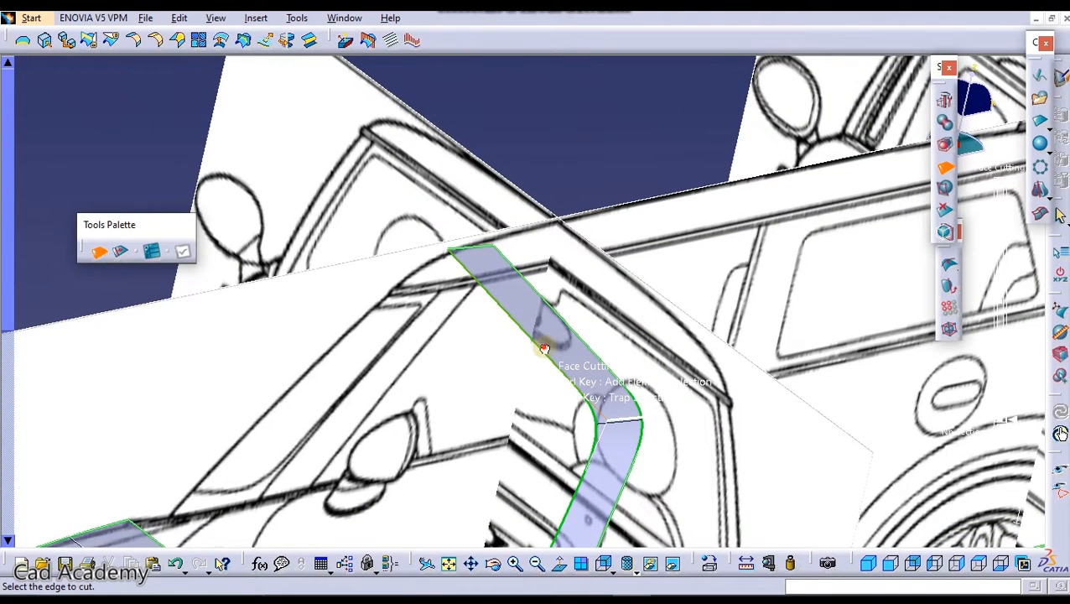
pyautogui.click(545, 350)
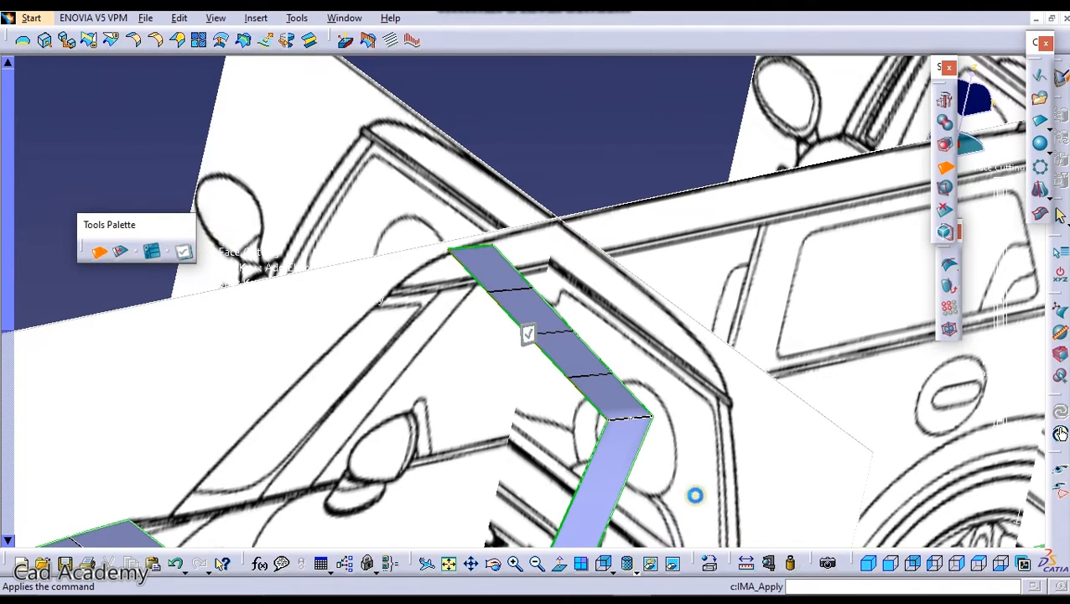
# Translate the roof strip's three cut edges in the front view so the strip follows the blueprint's roof curve
pyautogui.click(917, 565)
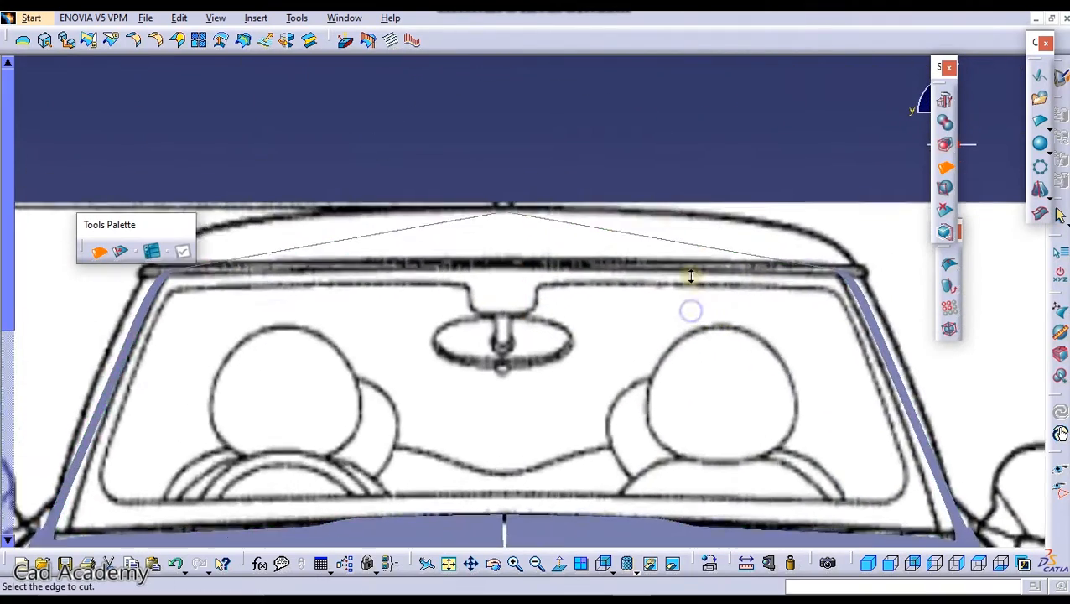
pyautogui.click(691, 277)
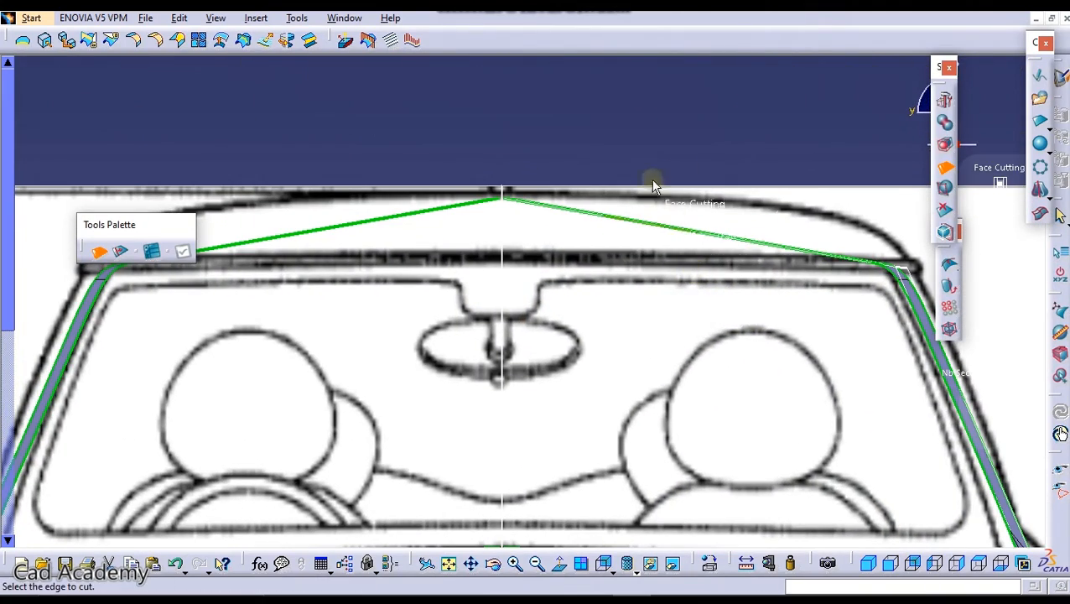
pyautogui.click(1059, 328)
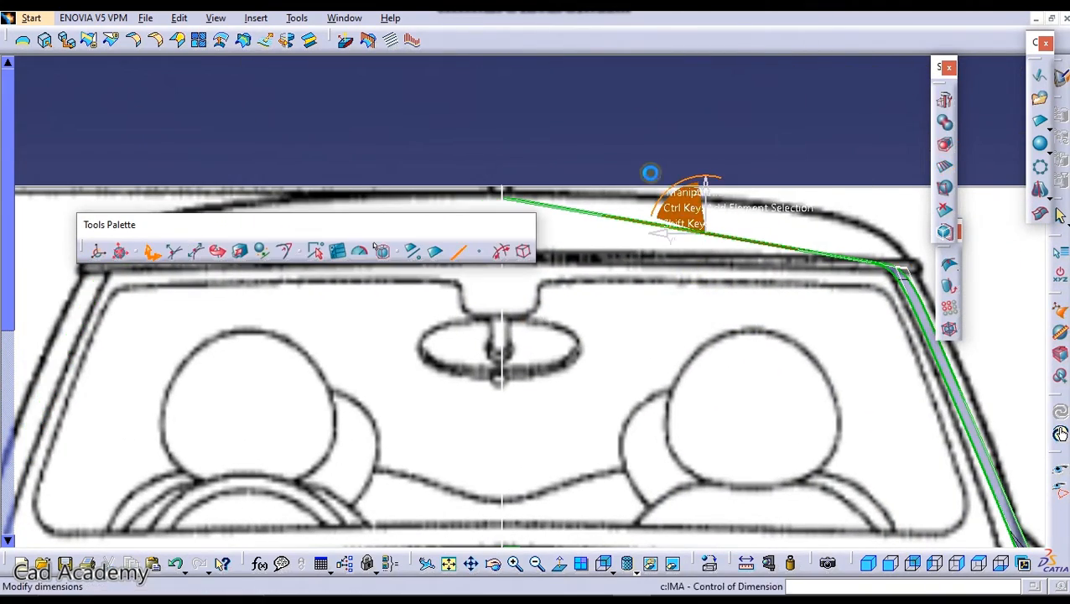
pyautogui.moveTo(712, 173)
pyautogui.mouseDown()
pyautogui.moveTo(706, 160)
pyautogui.moveTo(716, 168)
pyautogui.mouseUp()
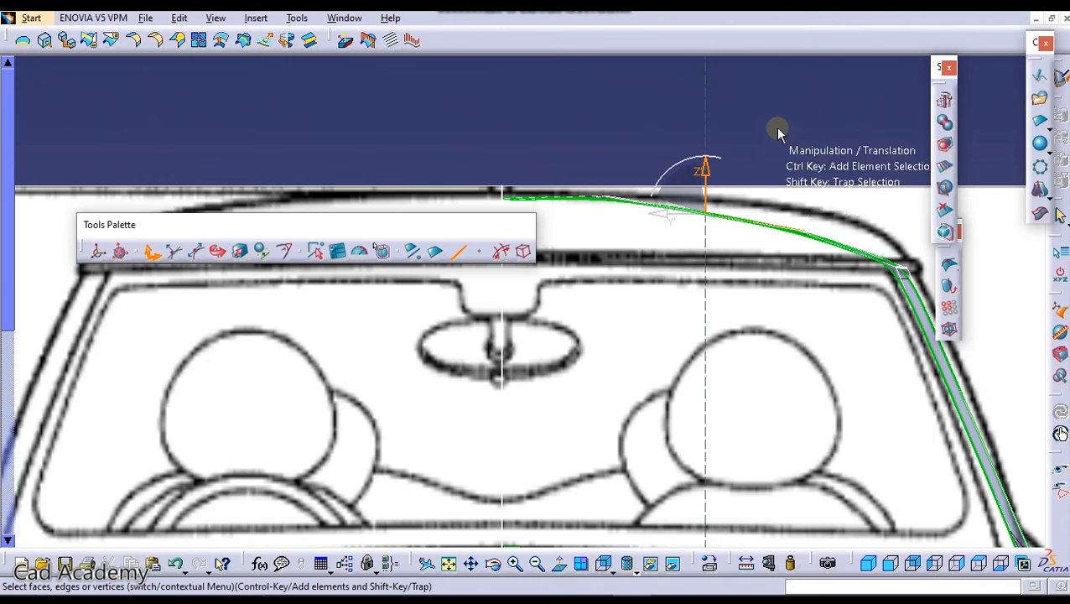
pyautogui.click(682, 237)
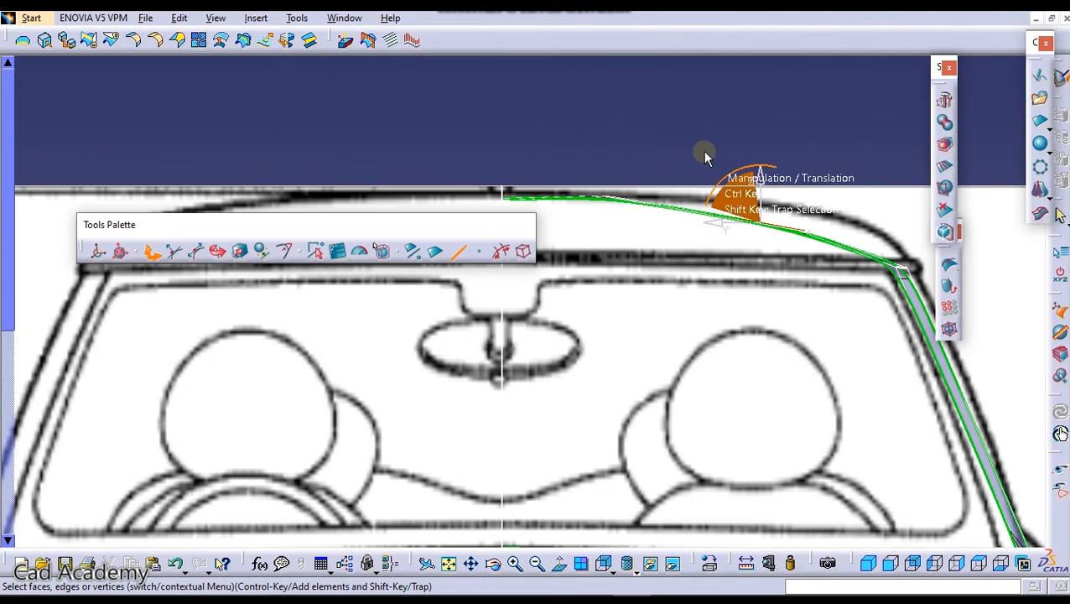
pyautogui.click(686, 125)
pyautogui.click(737, 227)
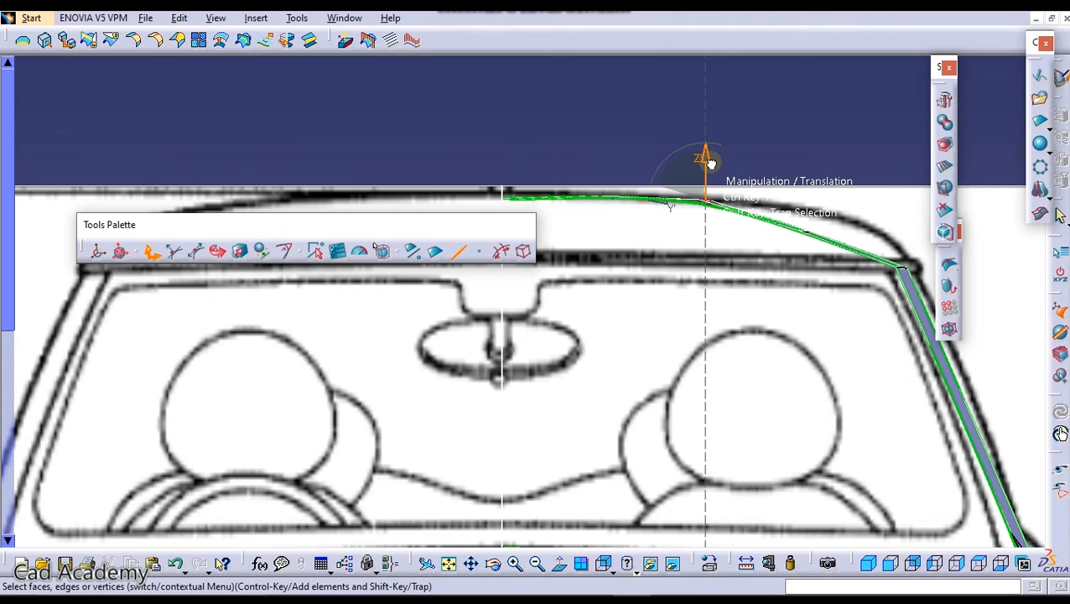
pyautogui.moveTo(770, 144); pyautogui.dragTo(681, 208)
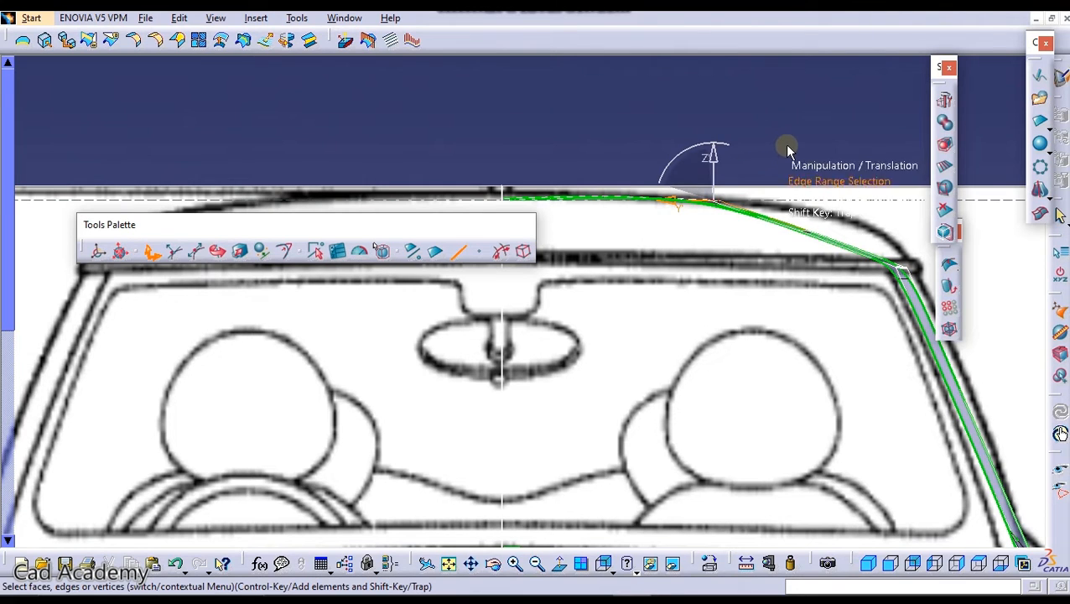
pyautogui.keyDown('shift'); pyautogui.moveTo(772, 151); pyautogui.dragTo(820, 256); pyautogui.keyUp('shift')
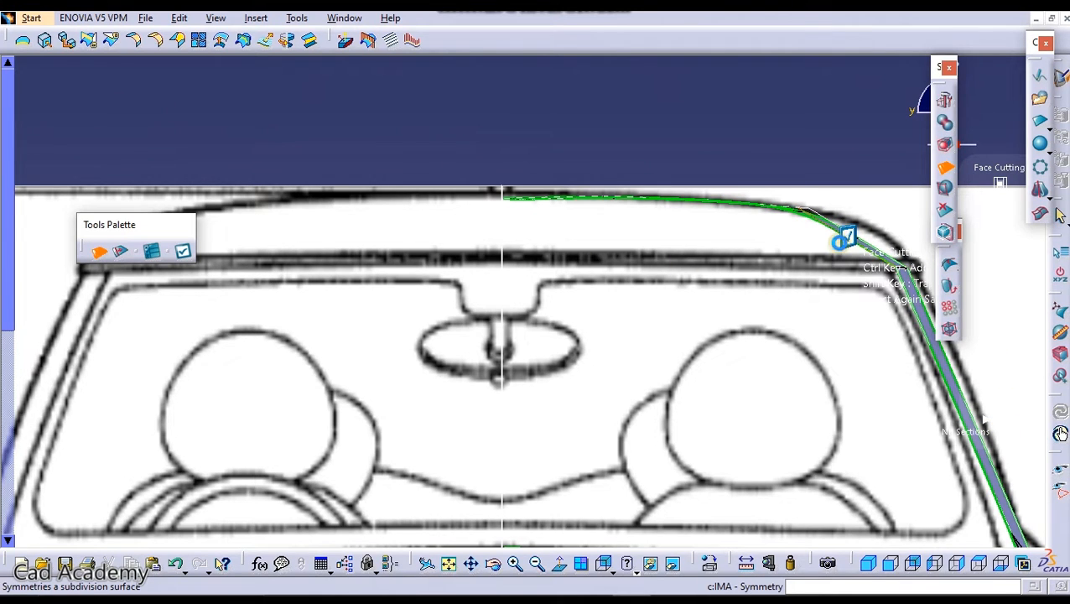
# Cut the outermost roof strip face crosswise with one section and translate the new edge outward onto the blueprint's roof corner
pyautogui.click(846, 236)
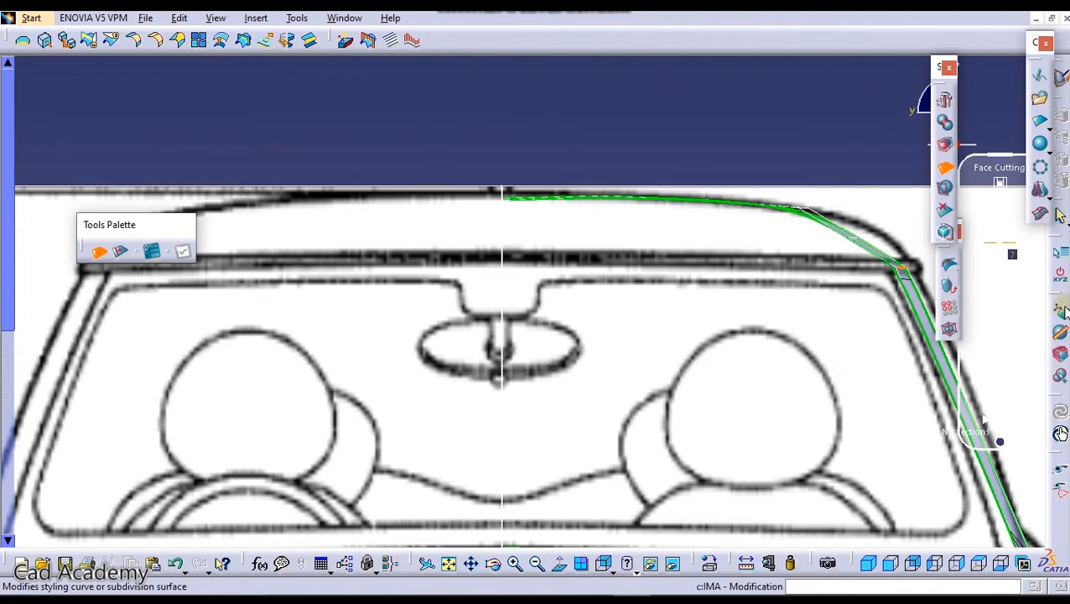
pyautogui.click(1059, 215)
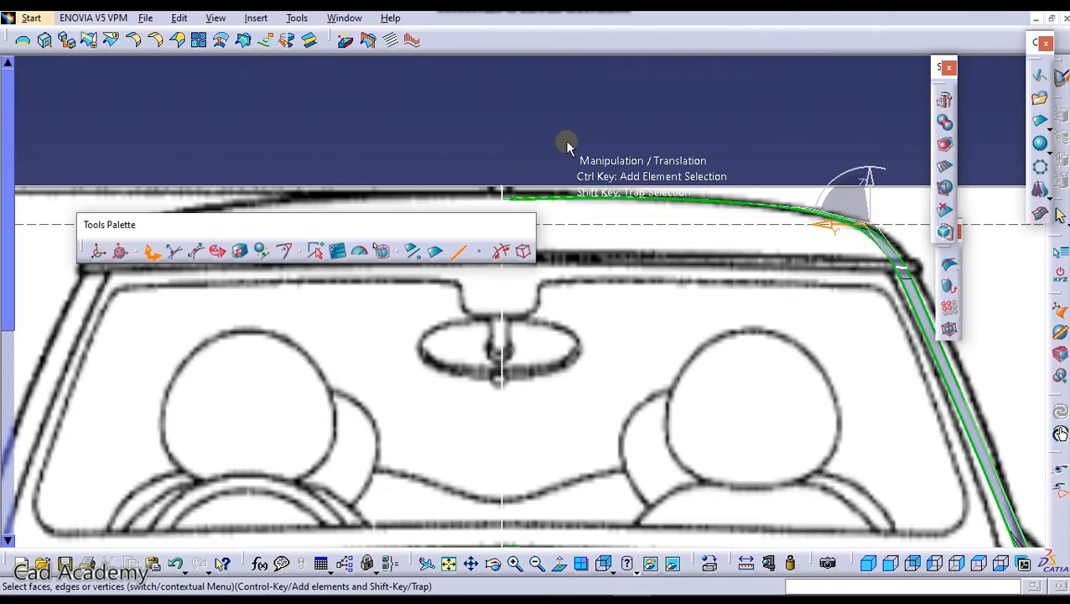
pyautogui.press('Escape')
# Align the roof strip's free end edge to the car's centre plane using the Alignment tool's On Body projection
pyautogui.moveTo(616, 160); pyautogui.dragTo(543, 188, button='middle')
pyautogui.moveTo(568, 267); pyautogui.dragTo(549, 174, button='middle')
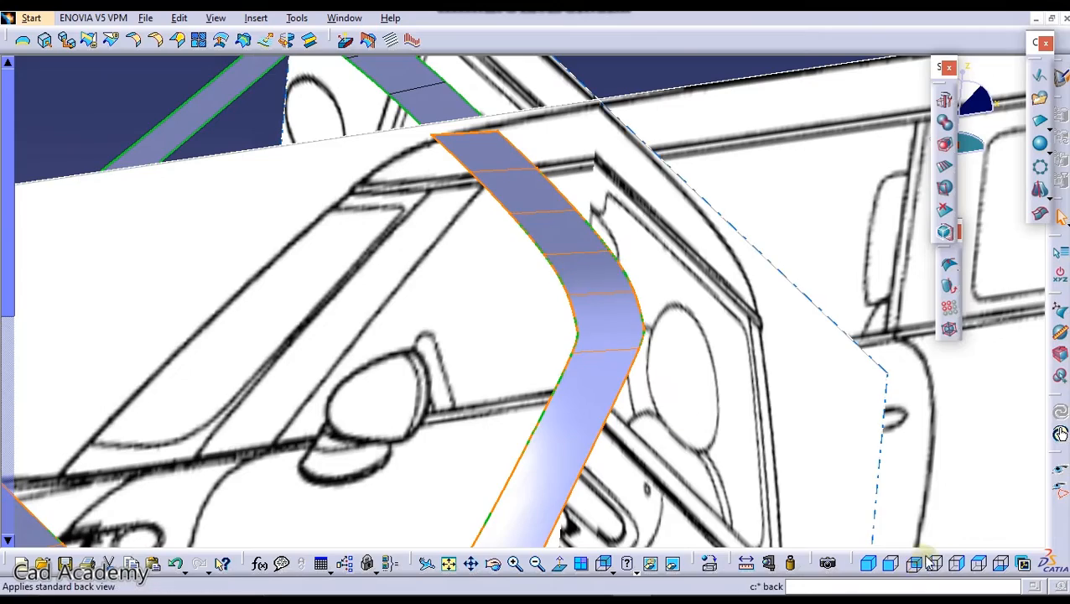
pyautogui.click(980, 566)
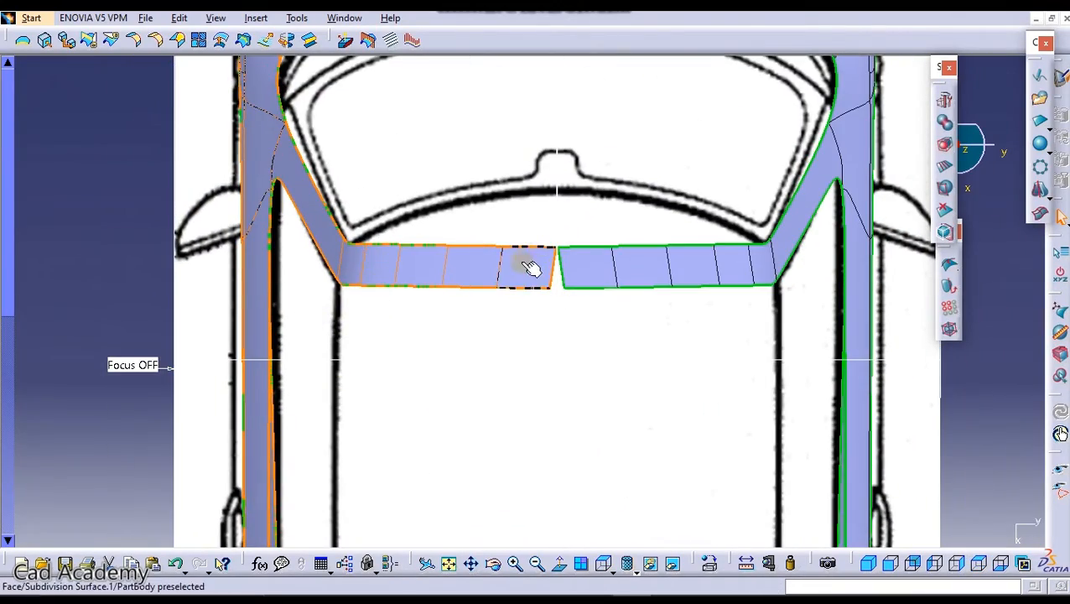
pyautogui.doubleClick(524, 263)
pyautogui.moveTo(585, 295); pyautogui.dragTo(587, 220, button='middle')
pyautogui.click(587, 222)
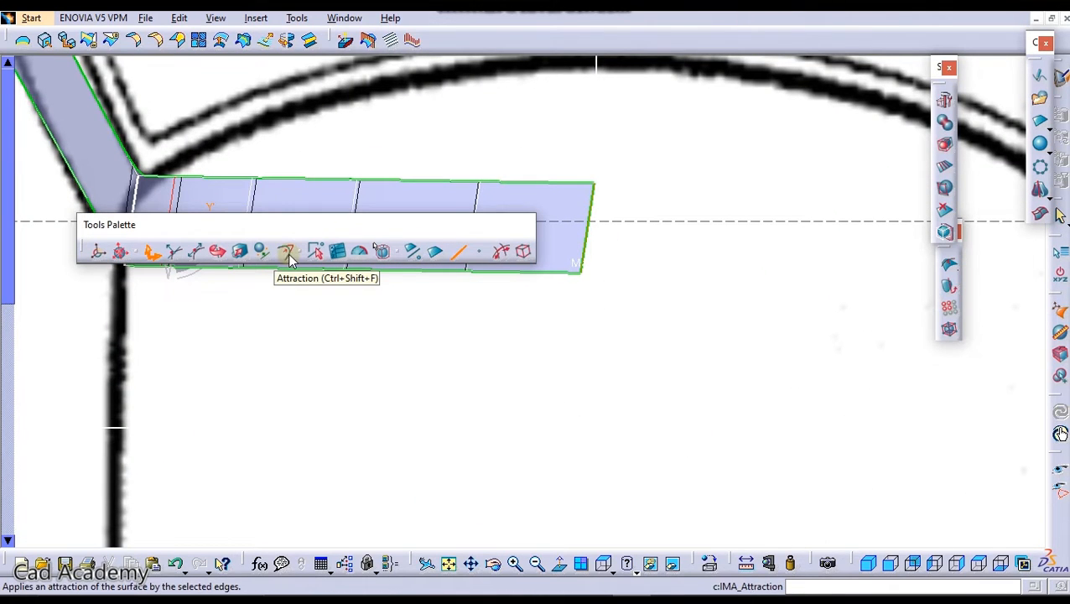
pyautogui.click(375, 248)
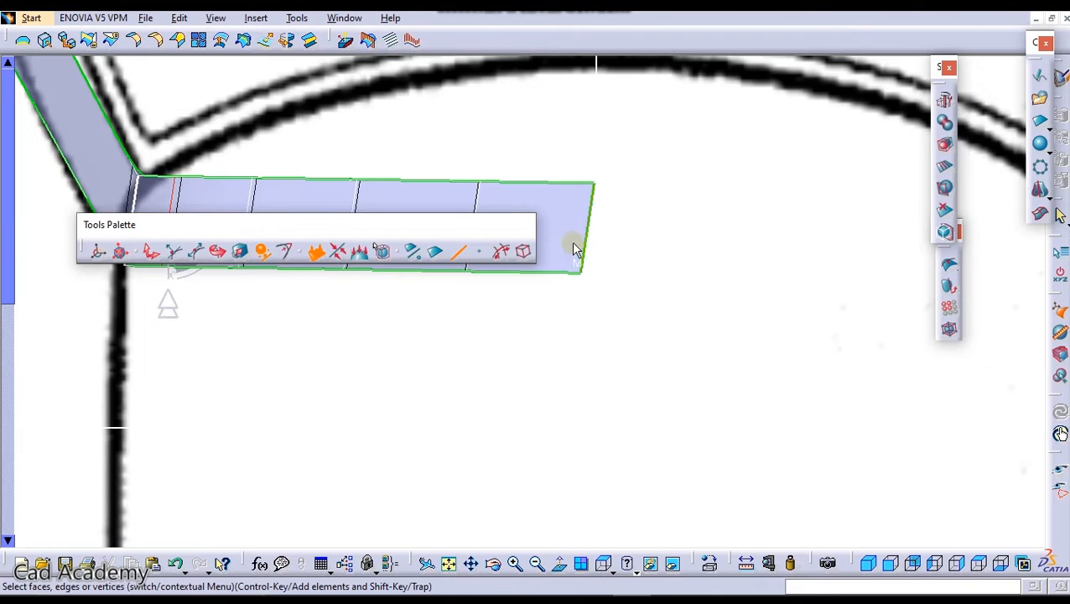
pyautogui.click(590, 246)
pyautogui.moveTo(616, 276); pyautogui.dragTo(619, 218, button='middle')
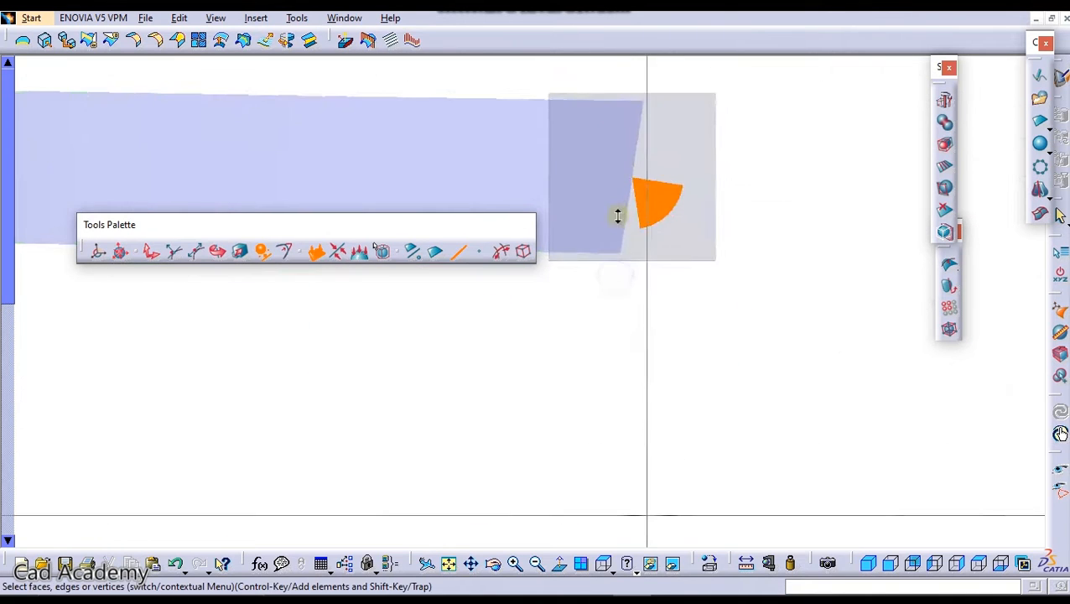
pyautogui.moveTo(573, 349); pyautogui.dragTo(585, 447, button='middle')
pyautogui.moveTo(629, 291); pyautogui.dragTo(637, 343, button='middle')
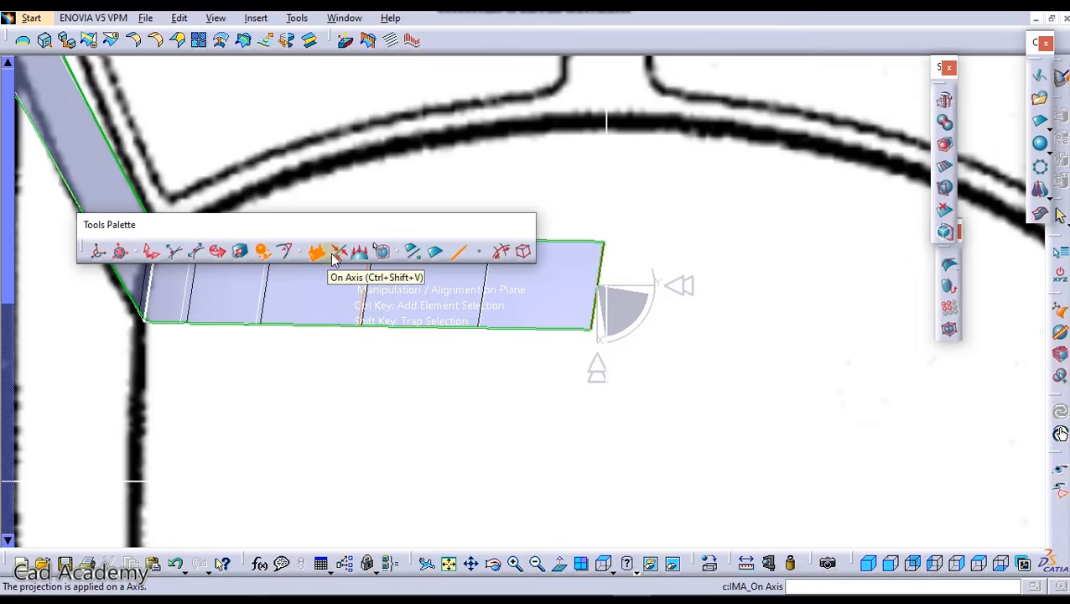
pyautogui.moveTo(807, 268); pyautogui.dragTo(796, 336, button='middle')
pyautogui.moveTo(644, 405); pyautogui.dragTo(549, 265, button='middle')
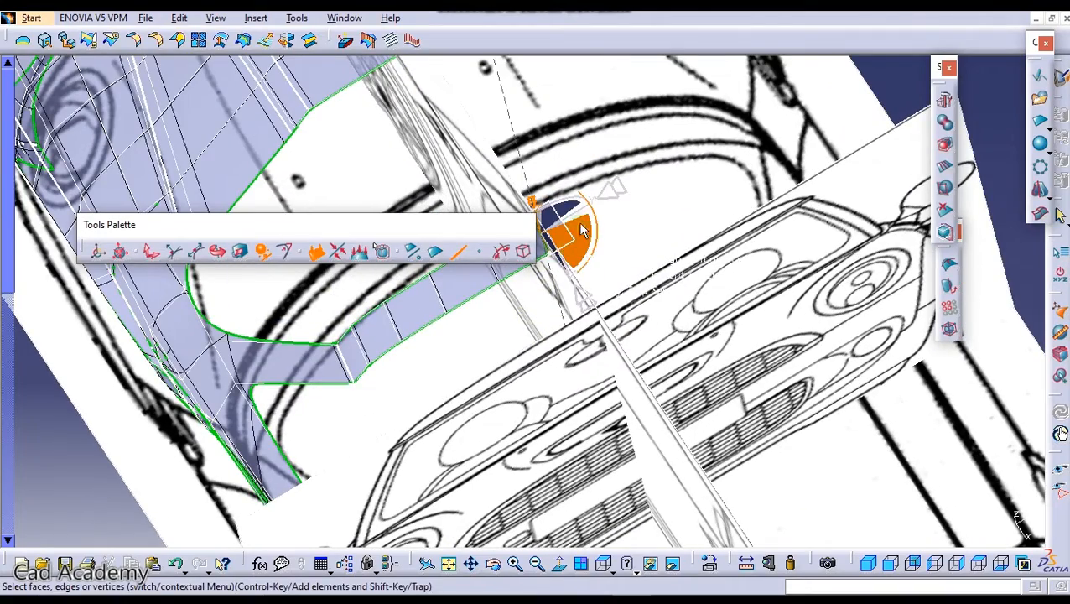
pyautogui.moveTo(659, 294); pyautogui.dragTo(612, 370, button='middle')
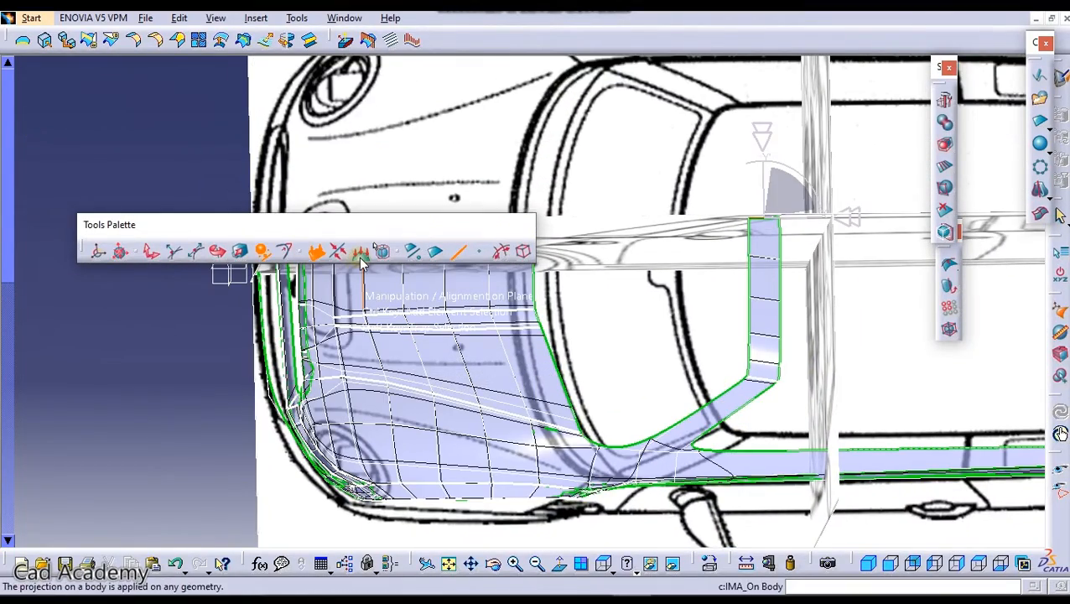
pyautogui.click(361, 257)
pyautogui.moveTo(478, 282); pyautogui.dragTo(635, 342, button='middle')
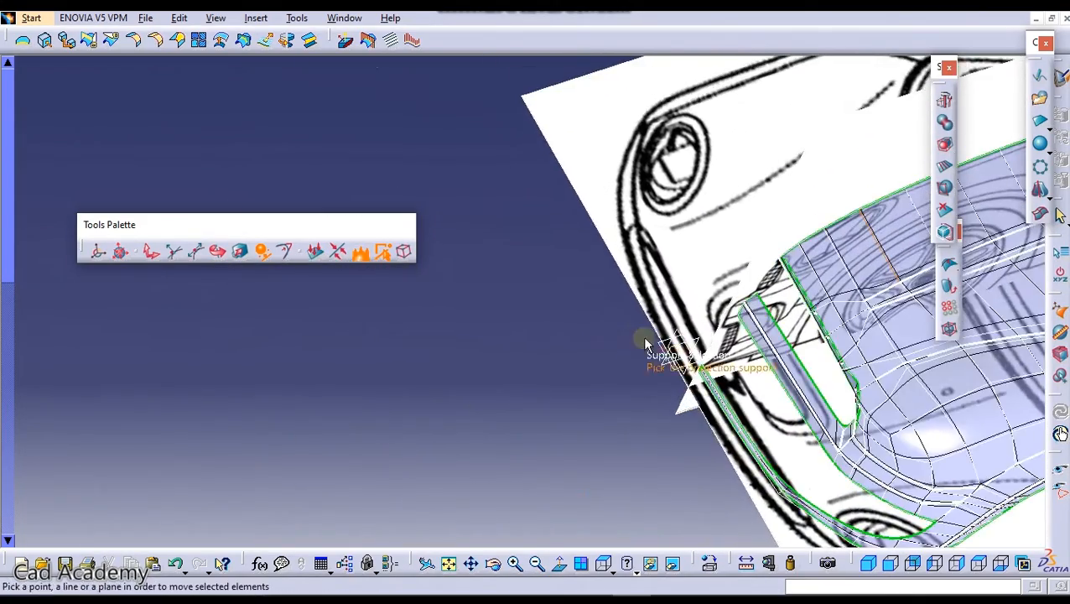
pyautogui.click(669, 353)
pyautogui.moveTo(699, 307); pyautogui.dragTo(281, 455, button='middle')
pyautogui.moveTo(744, 268); pyautogui.dragTo(375, 422, button='middle')
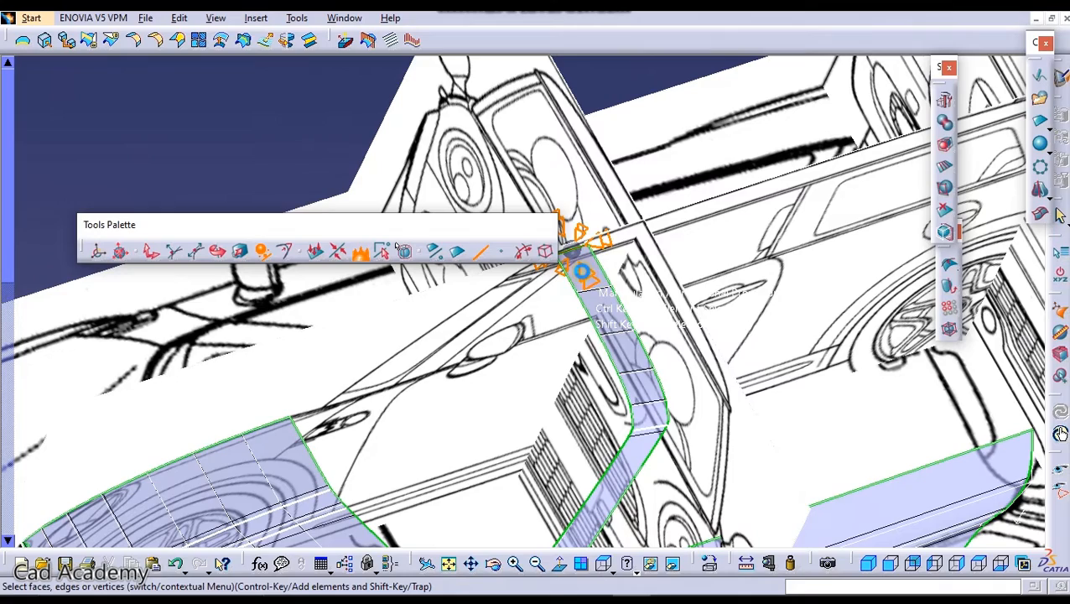
pyautogui.press('Escape')
# Examine the join between the roof strip and its mirrored half at the centreline in the top view
pyautogui.moveTo(678, 256); pyautogui.dragTo(714, 414, button='middle')
pyautogui.moveTo(714, 414); pyautogui.dragTo(468, 298, button='middle')
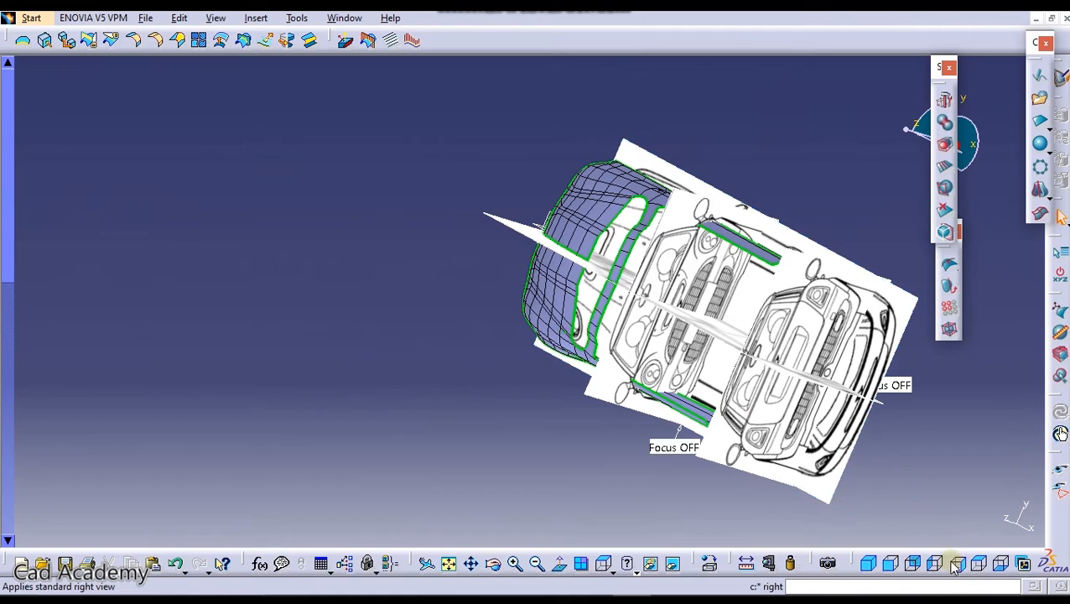
pyautogui.click(988, 566)
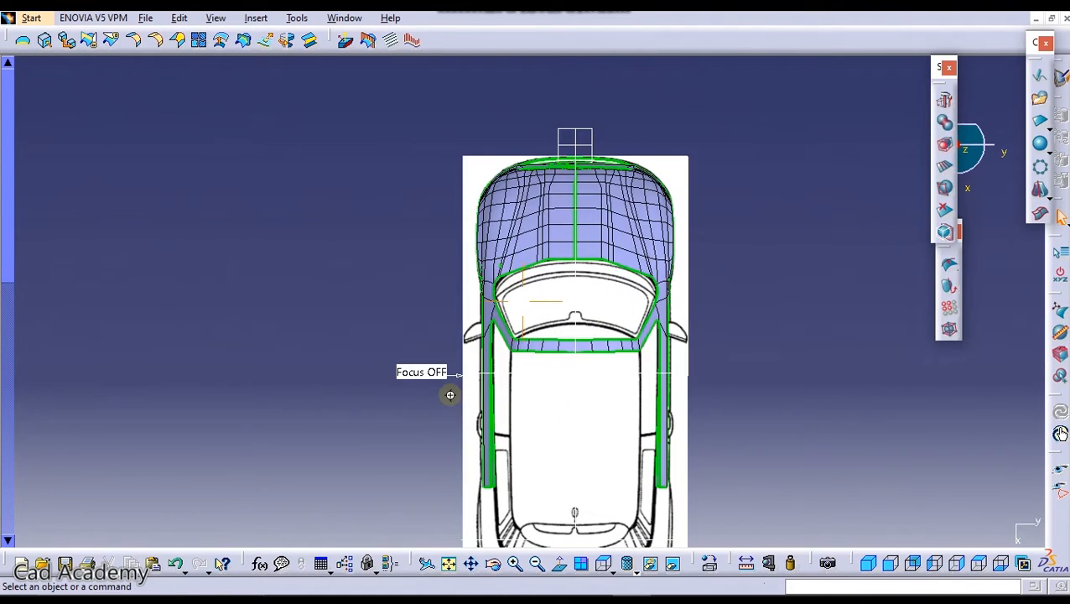
pyautogui.moveTo(452, 357); pyautogui.dragTo(461, 262, button='middle')
pyautogui.moveTo(568, 456); pyautogui.dragTo(436, 308, button='middle')
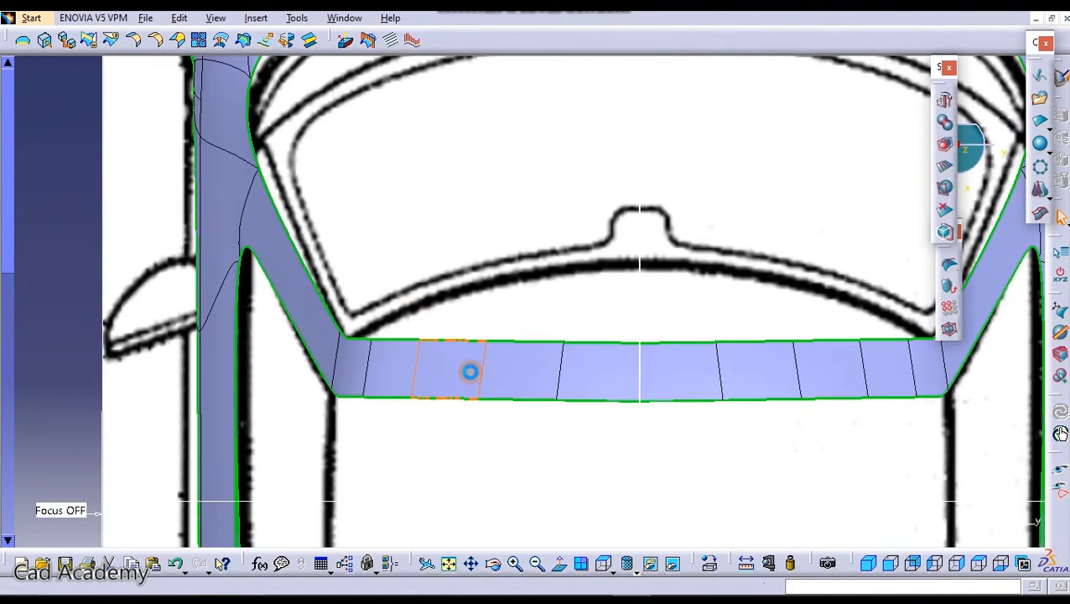
pyautogui.click(469, 371)
pyautogui.press('Escape')
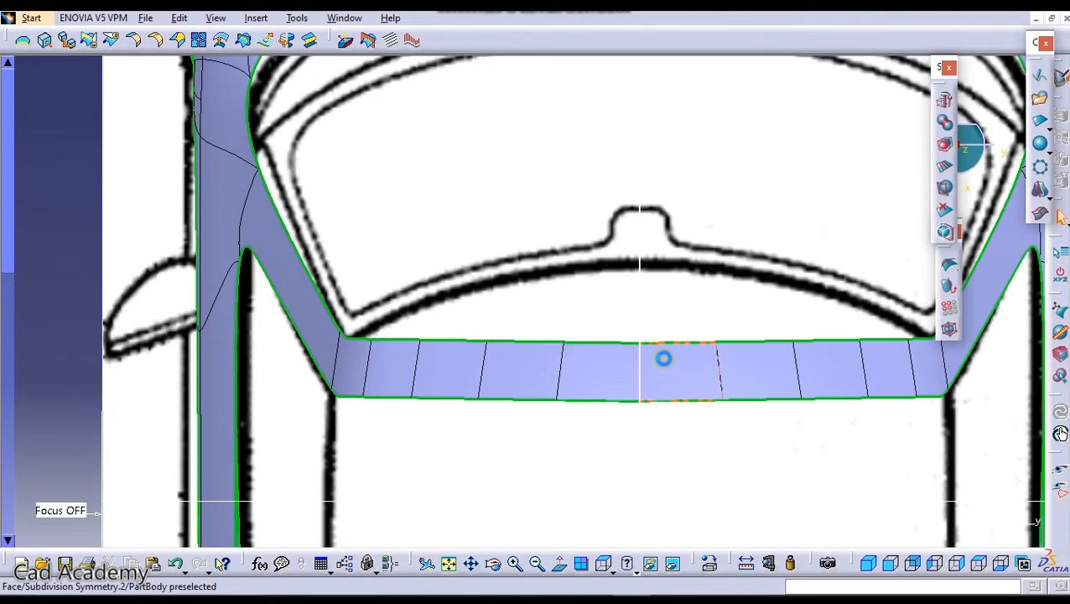
pyautogui.doubleClick(572, 376)
pyautogui.press('Escape')
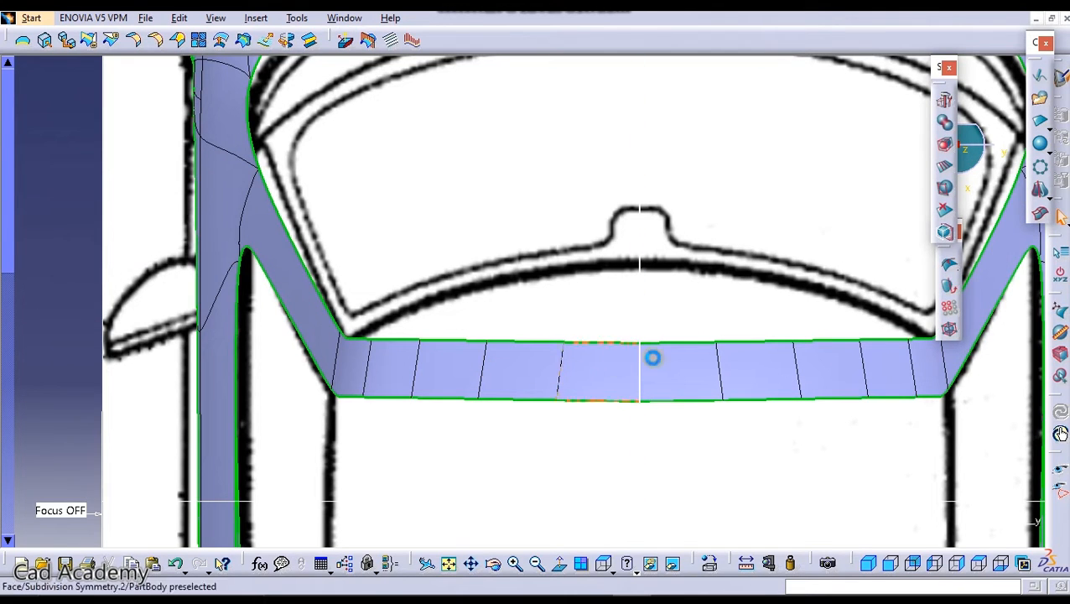
# Translate the roof strip's front-edge vertices forward in the top view, section by section, to follow the blueprint's curved upper windshield line
pyautogui.click(1061, 311)
pyautogui.click(531, 369)
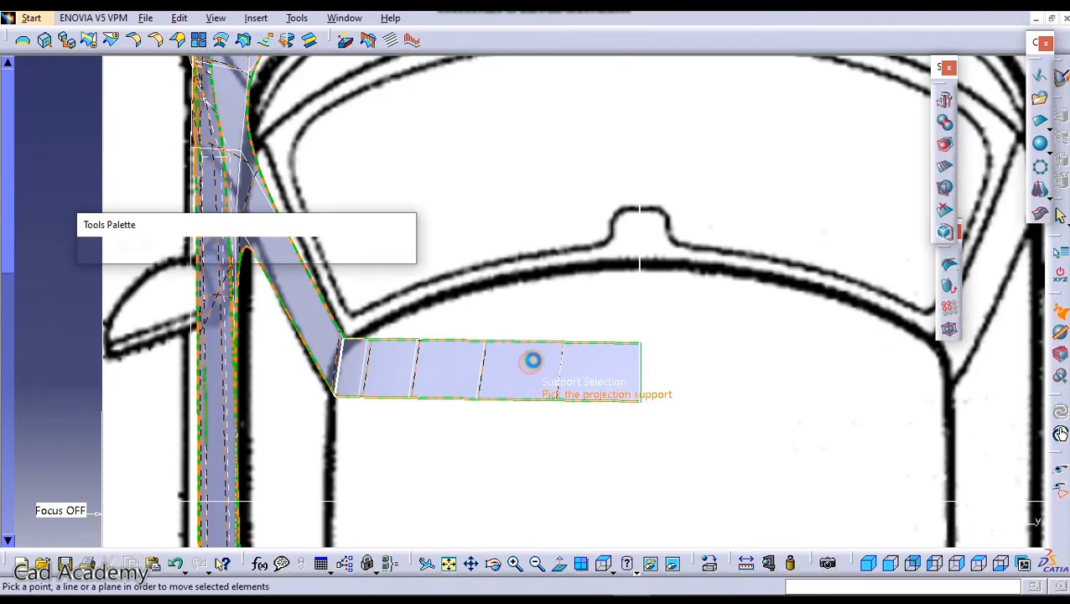
pyautogui.moveTo(560, 413); pyautogui.dragTo(578, 374, button='middle')
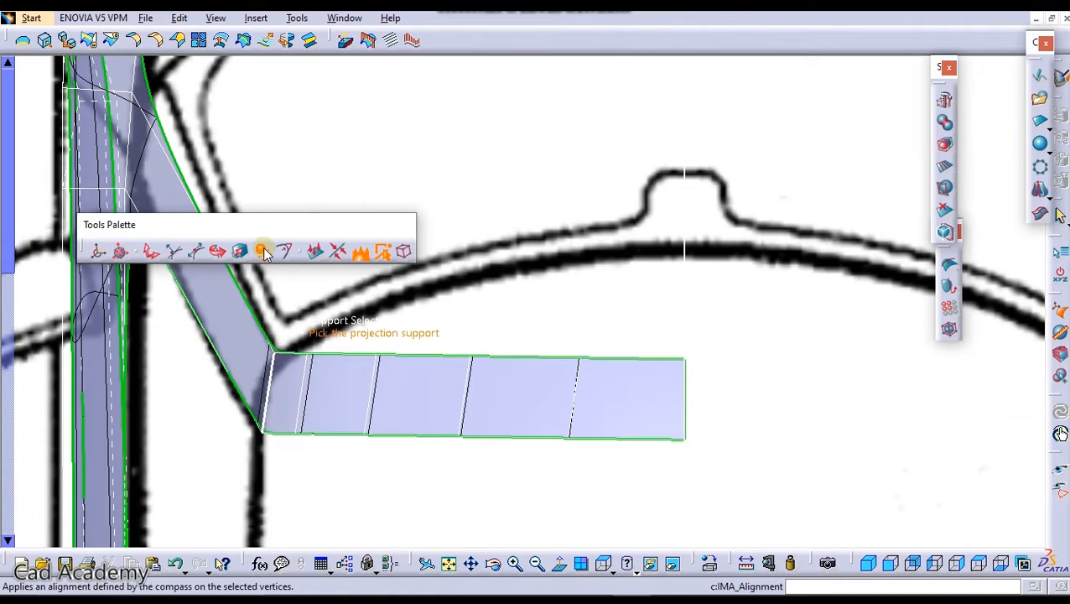
pyautogui.click(155, 253)
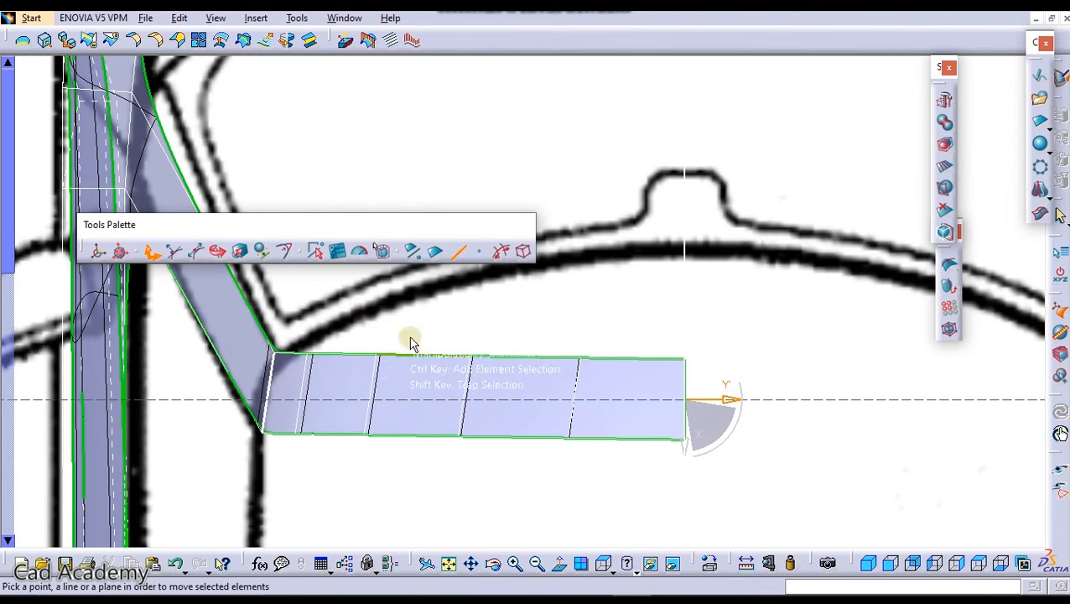
pyautogui.click(480, 250)
pyautogui.moveTo(772, 330); pyautogui.dragTo(400, 373)
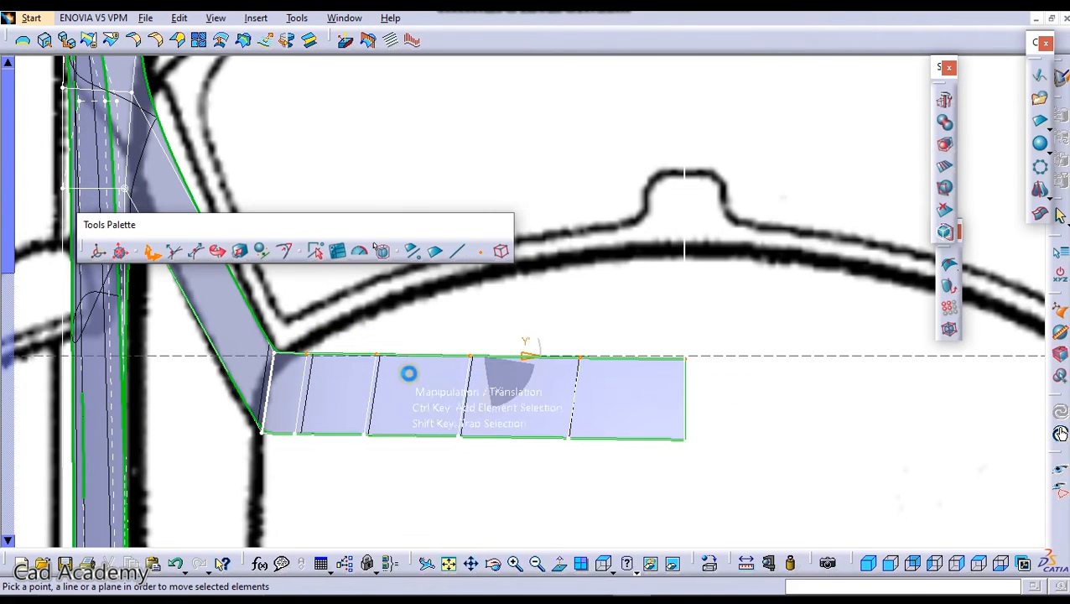
pyautogui.moveTo(486, 405)
pyautogui.mouseDown()
pyautogui.moveTo(485, 377)
pyautogui.moveTo(496, 392)
pyautogui.mouseUp()
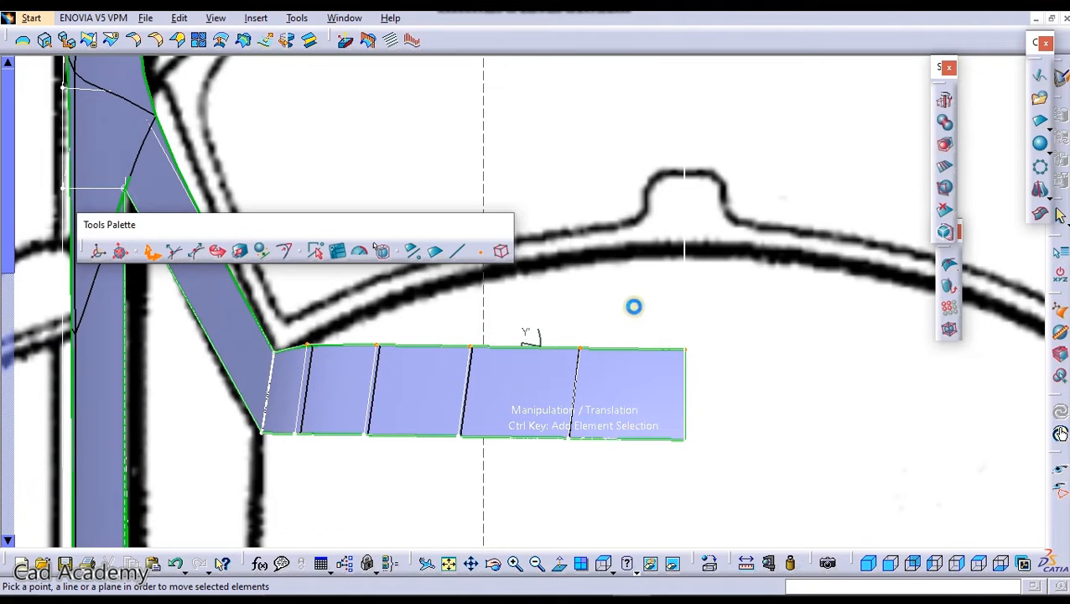
pyautogui.keyDown('shift'); pyautogui.moveTo(752, 327); pyautogui.dragTo(356, 359); pyautogui.keyUp('shift')
pyautogui.moveTo(538, 380); pyautogui.dragTo(537, 361)
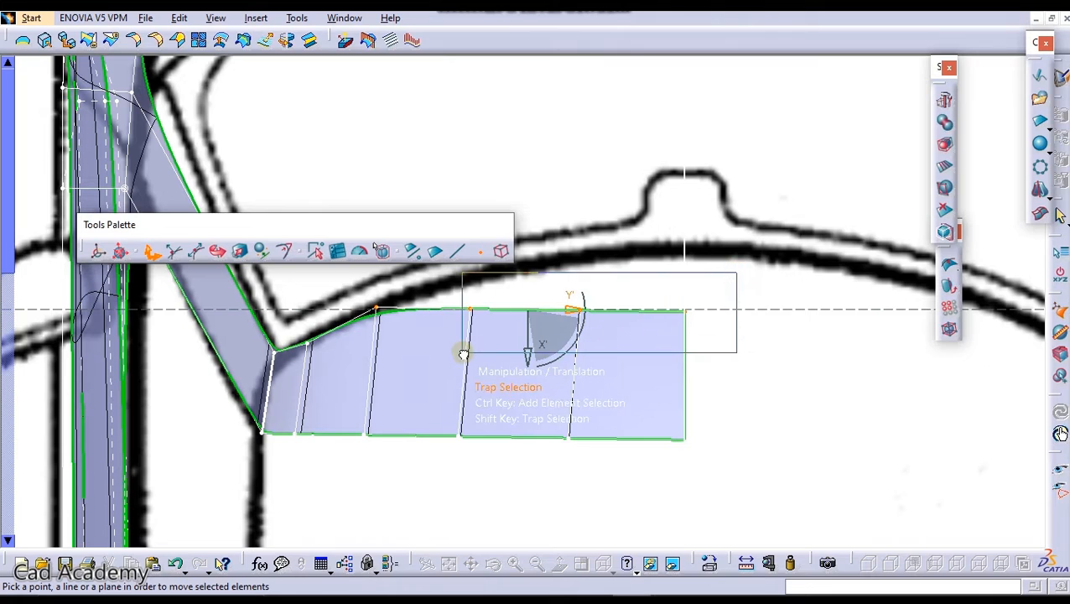
pyautogui.moveTo(587, 351); pyautogui.dragTo(723, 285)
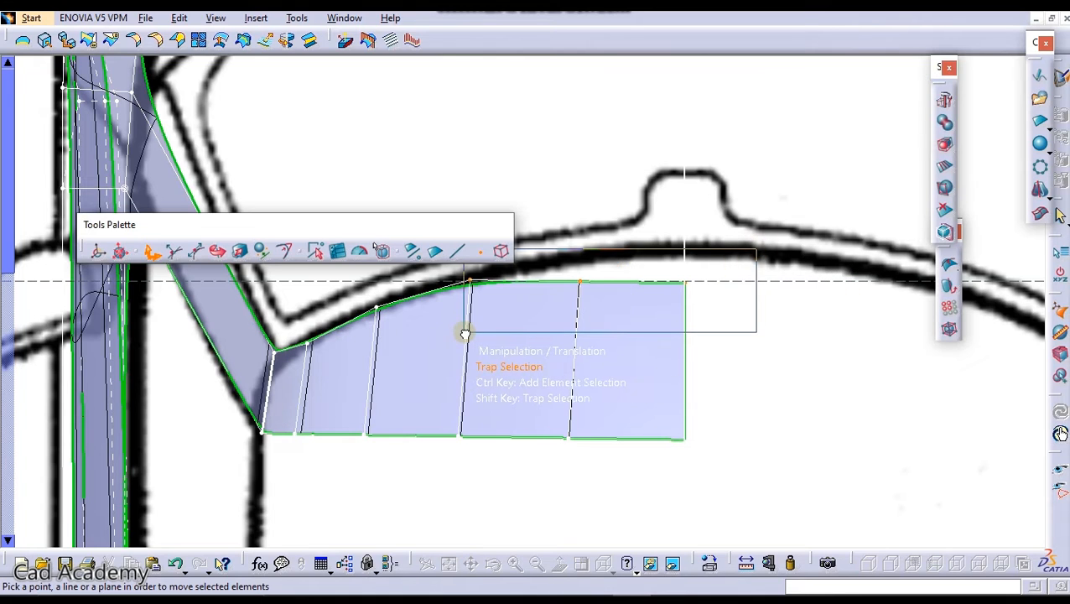
pyautogui.moveTo(579, 340); pyautogui.dragTo(582, 329)
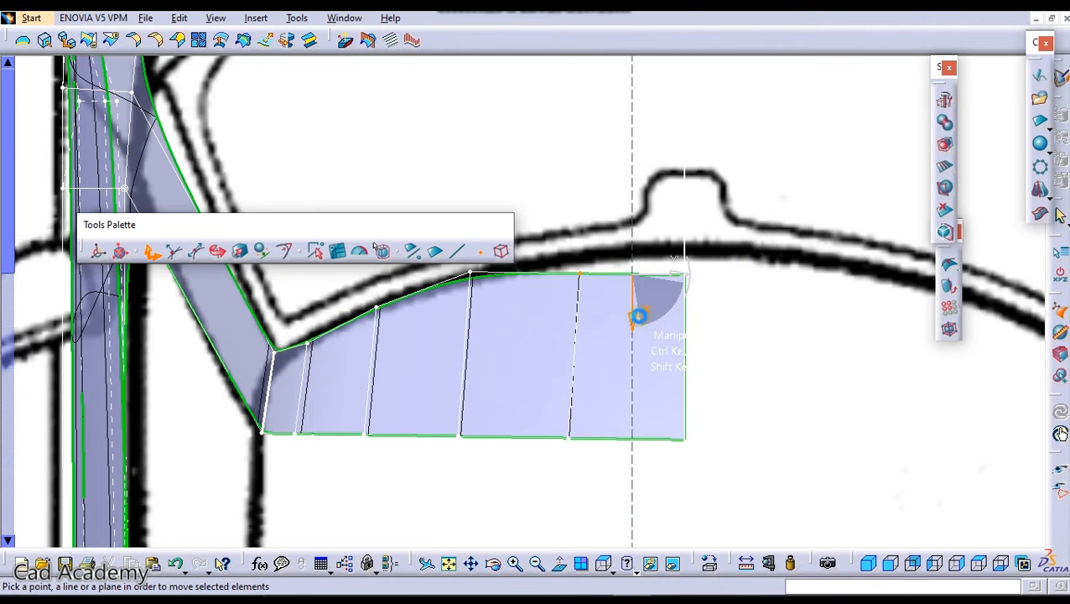
pyautogui.moveTo(631, 322); pyautogui.dragTo(636, 299)
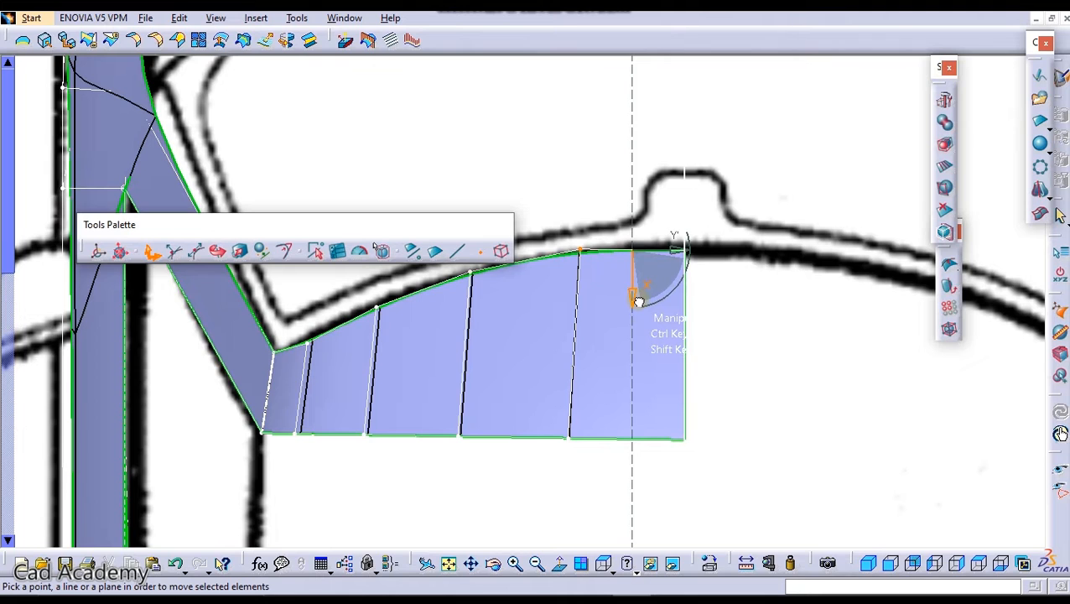
# Extrude the roof strip's rear edges rearward into a new row of faces in the top view
pyautogui.moveTo(637, 310); pyautogui.dragTo(637, 361, button='middle')
pyautogui.moveTo(587, 319); pyautogui.dragTo(396, 329, button='middle')
pyautogui.click(457, 251)
pyautogui.click(422, 287)
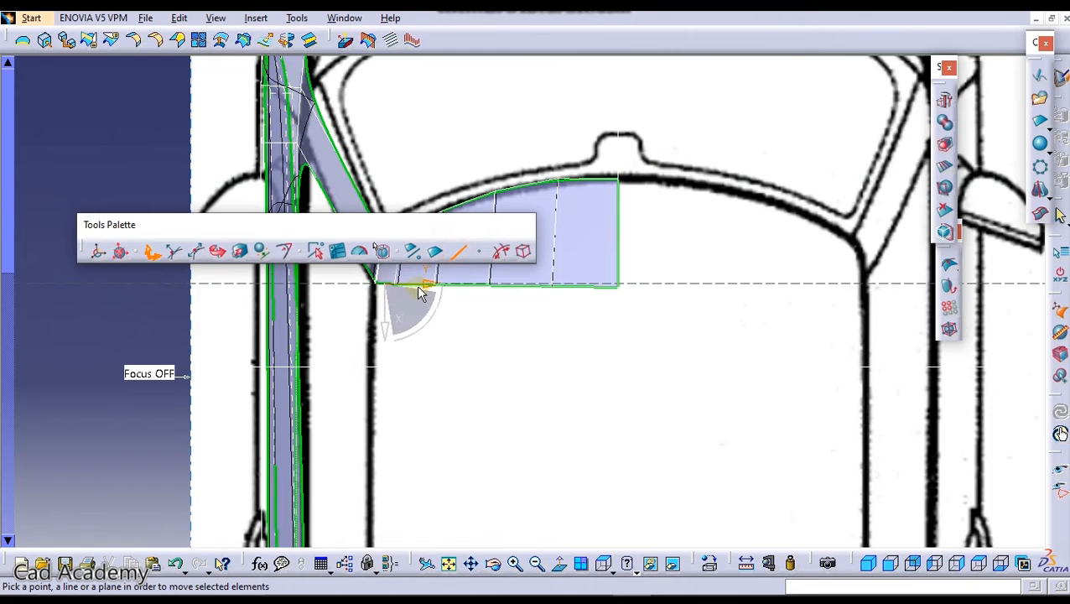
pyautogui.moveTo(417, 287); pyautogui.dragTo(534, 288)
pyautogui.keyDown('ctrl'); pyautogui.click(379, 283); pyautogui.keyUp('ctrl')
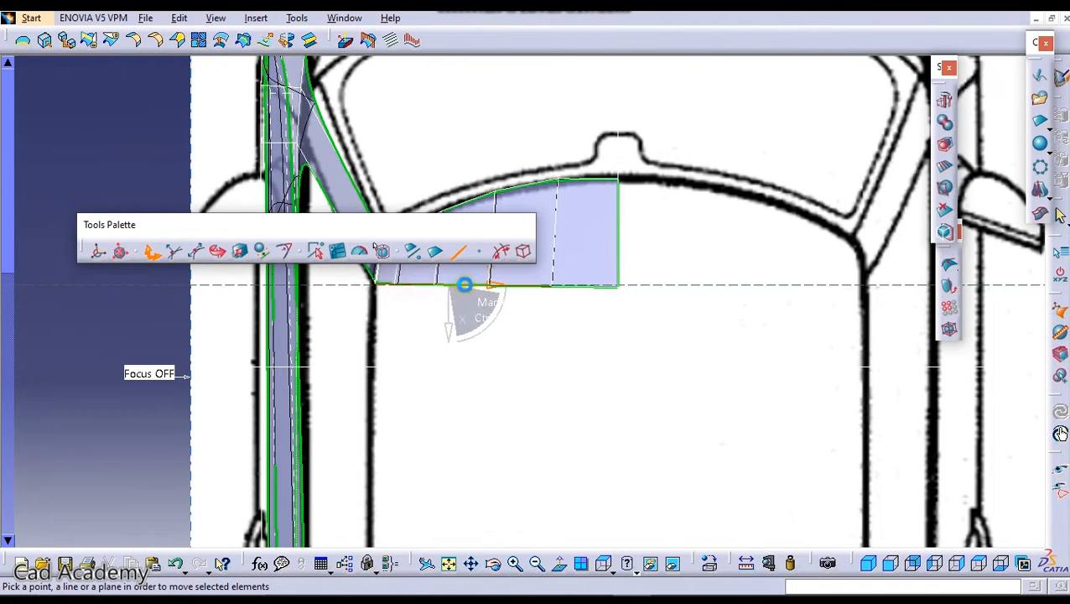
pyautogui.keyDown('ctrl'); pyautogui.click(580, 288); pyautogui.keyUp('ctrl')
pyautogui.moveTo(443, 325); pyautogui.dragTo(518, 314, button='middle')
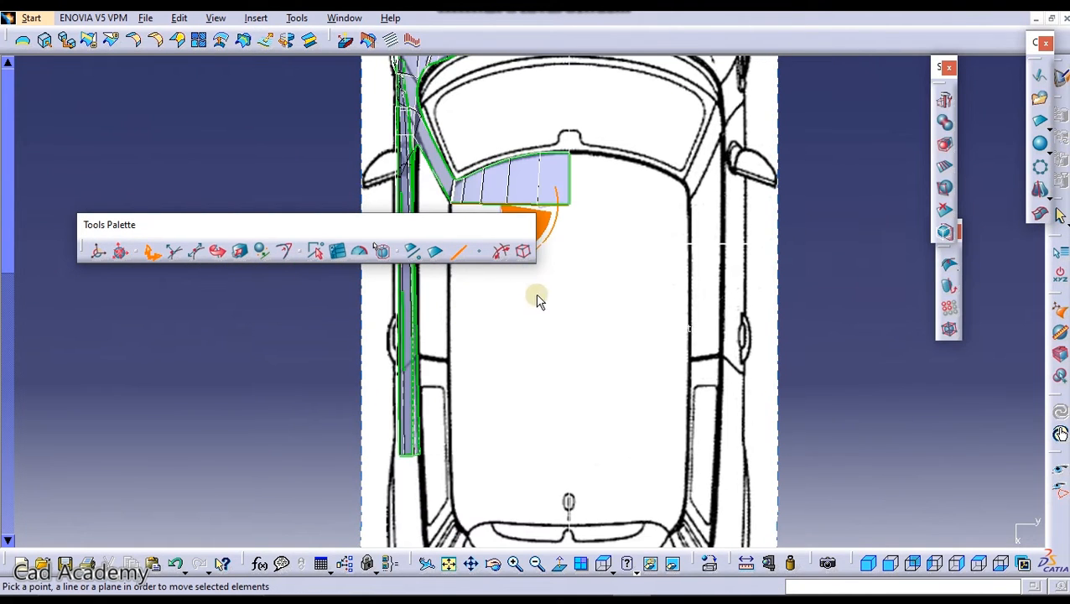
pyautogui.click(944, 145)
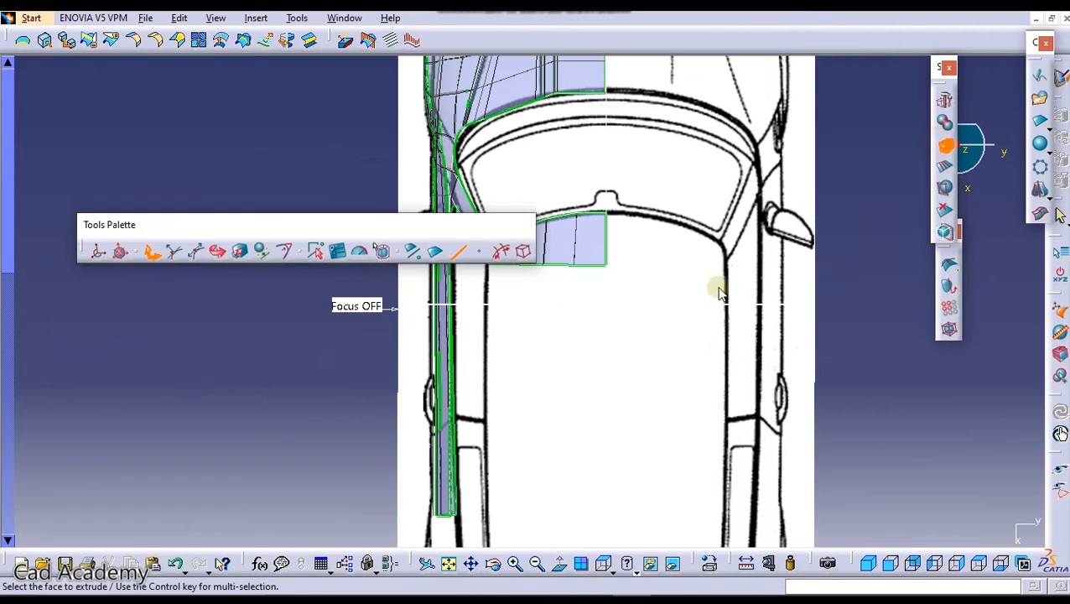
pyautogui.click(497, 266)
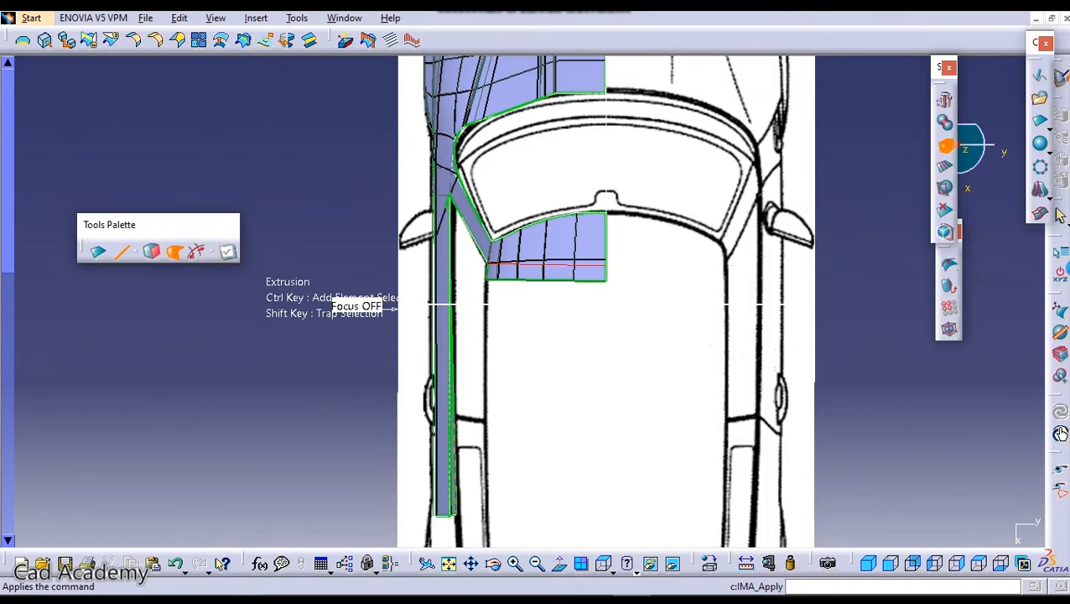
pyautogui.click(227, 251)
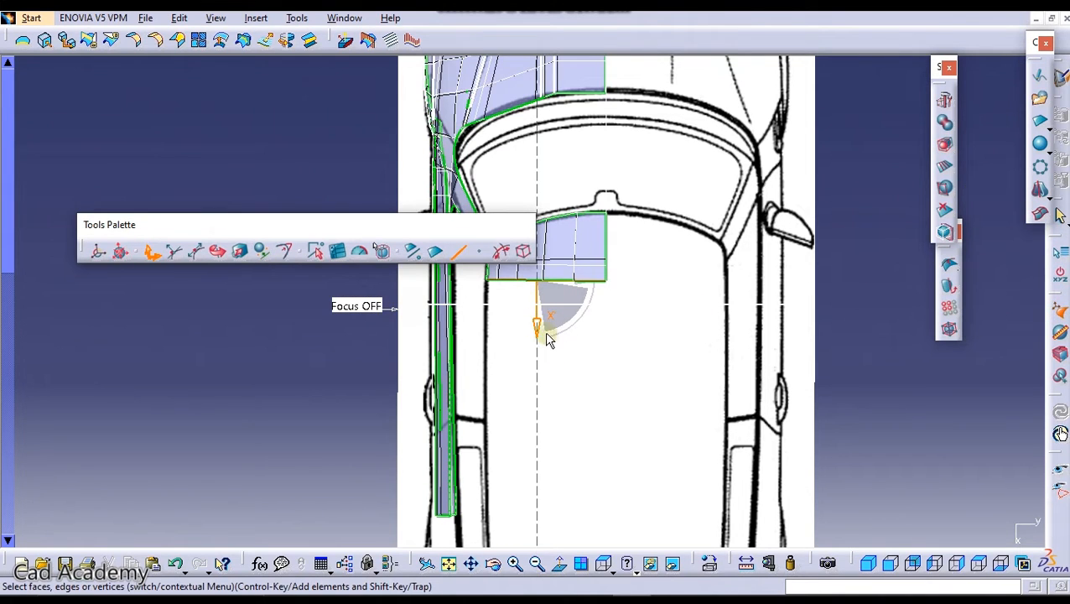
# Translate the extruded roof's rear edge backward to the blueprint's roof end above the rear window
pyautogui.moveTo(539, 330); pyautogui.dragTo(543, 528)
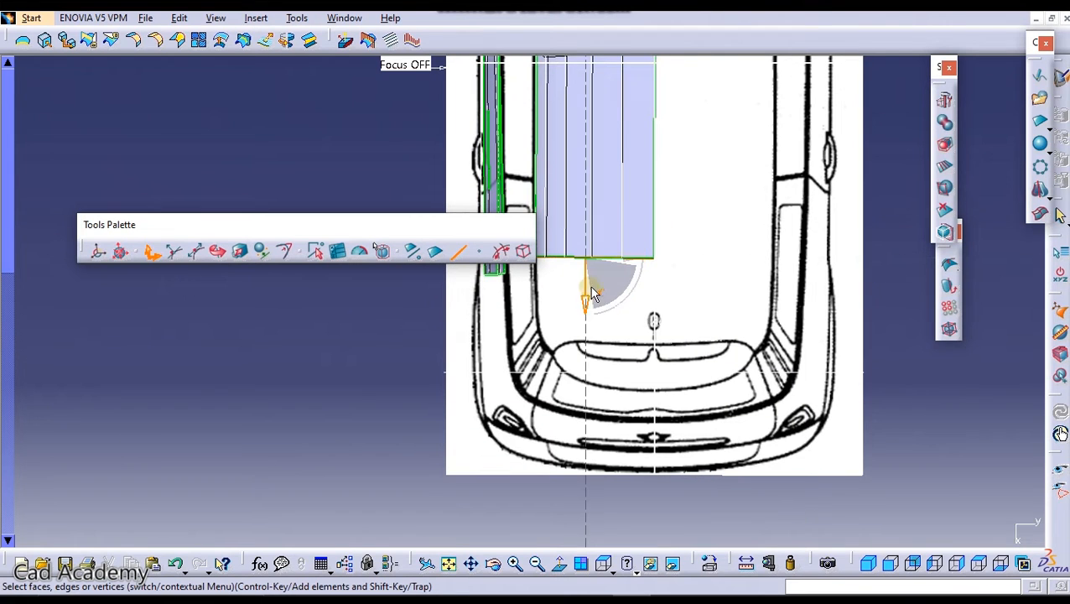
pyautogui.moveTo(584, 298); pyautogui.dragTo(605, 378)
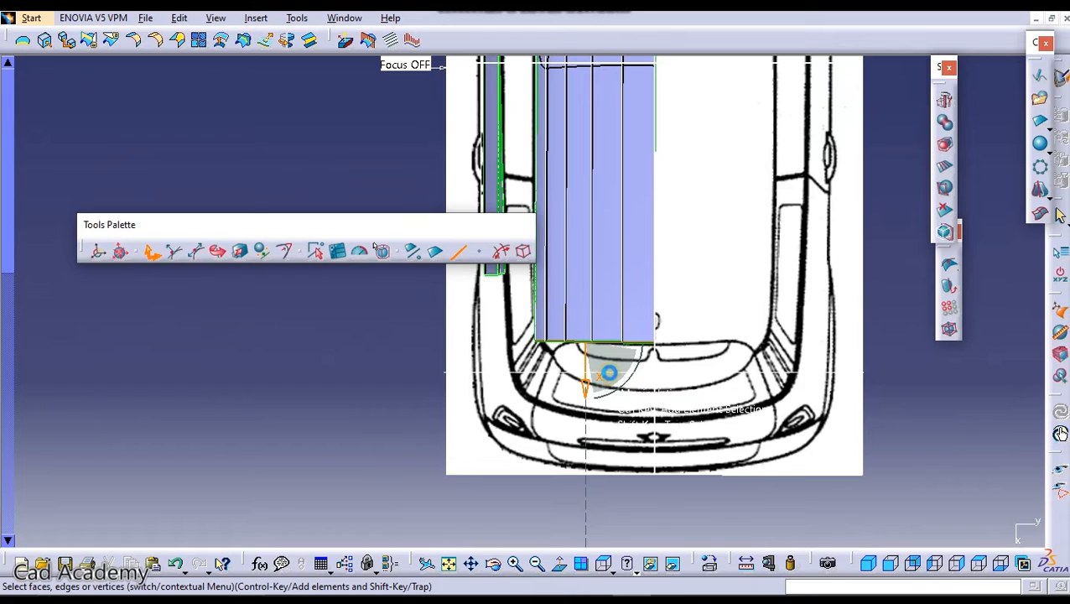
pyautogui.moveTo(599, 389); pyautogui.dragTo(564, 332, button='middle')
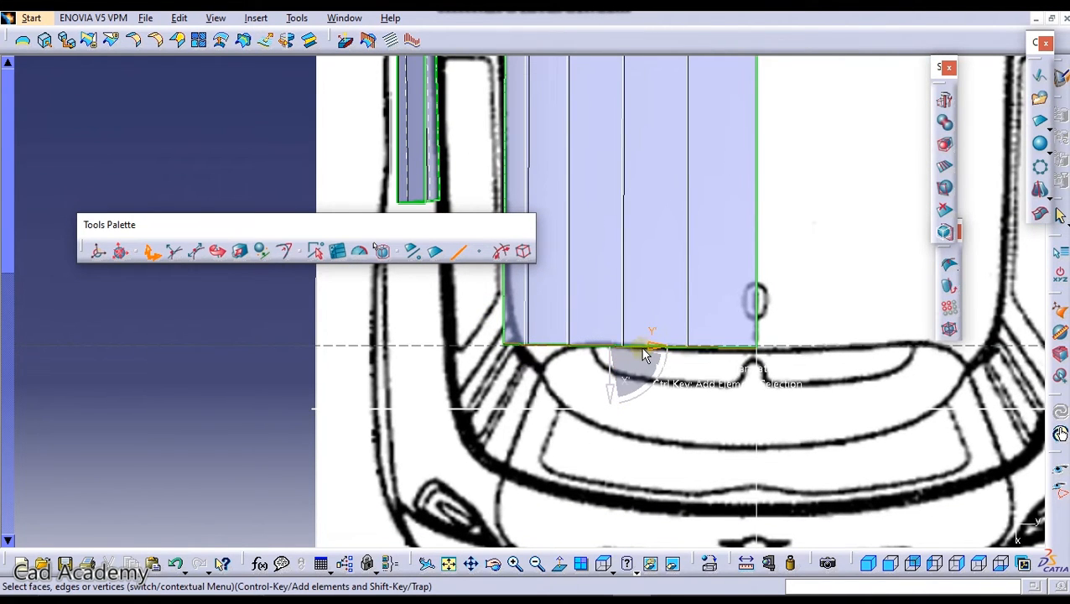
pyautogui.moveTo(699, 182); pyautogui.dragTo(693, 277, button='middle')
pyautogui.moveTo(666, 226); pyautogui.dragTo(716, 425, button='middle')
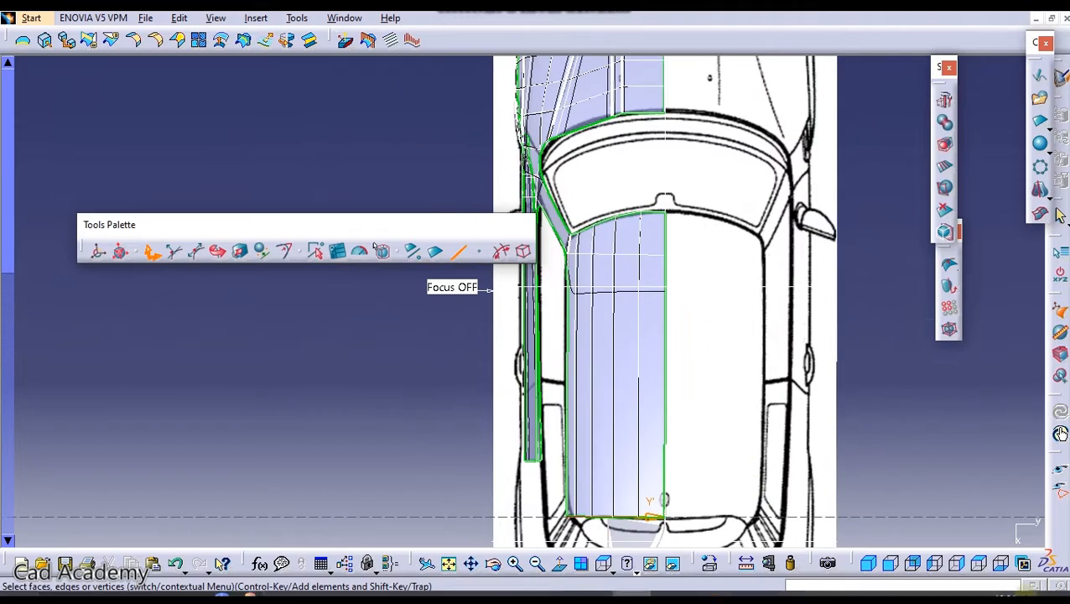
# Lower the roof's front-edge vertices in the side view to the blueprint's upper windshield line
pyautogui.click(934, 563)
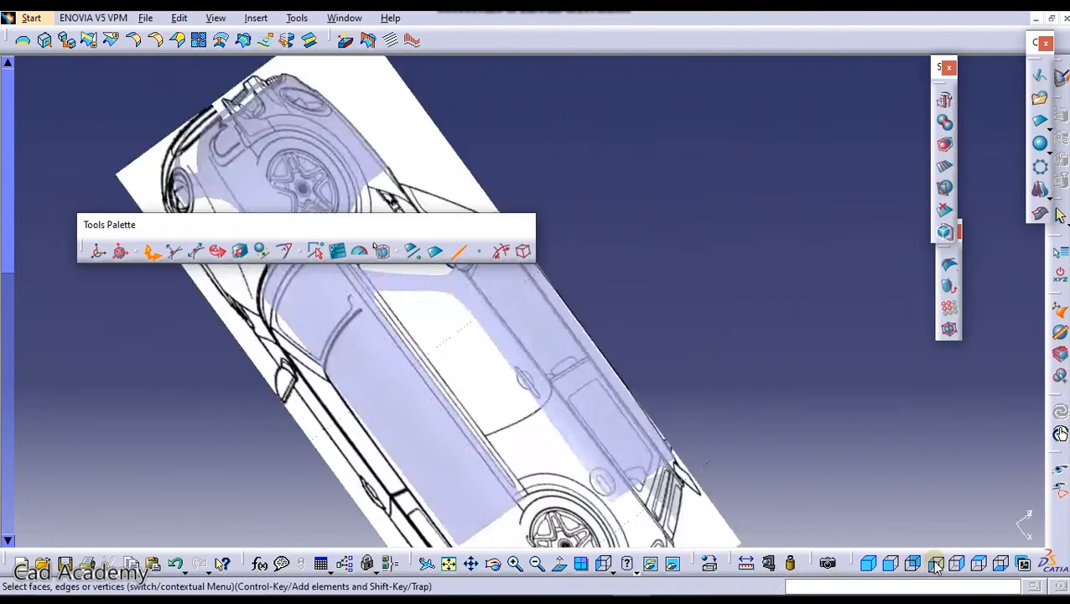
pyautogui.moveTo(757, 433); pyautogui.dragTo(753, 327, button='middle')
pyautogui.moveTo(748, 392); pyautogui.dragTo(667, 239, button='middle')
pyautogui.moveTo(380, 291); pyautogui.dragTo(399, 327, button='middle')
pyautogui.moveTo(312, 293); pyautogui.dragTo(516, 313, button='middle')
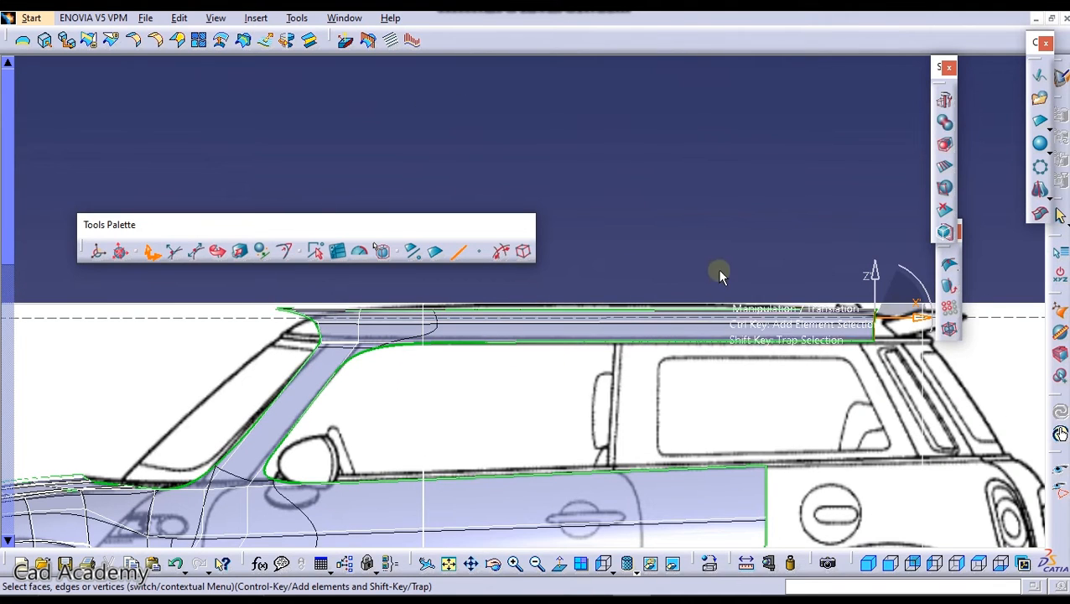
pyautogui.moveTo(637, 340); pyautogui.dragTo(619, 212, button='middle')
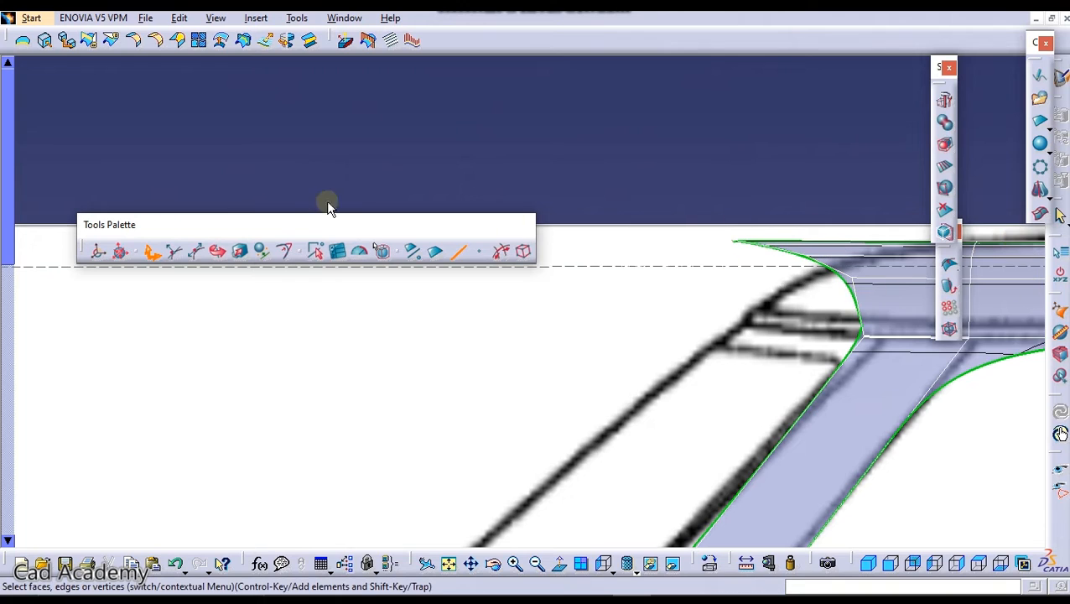
pyautogui.click(476, 252)
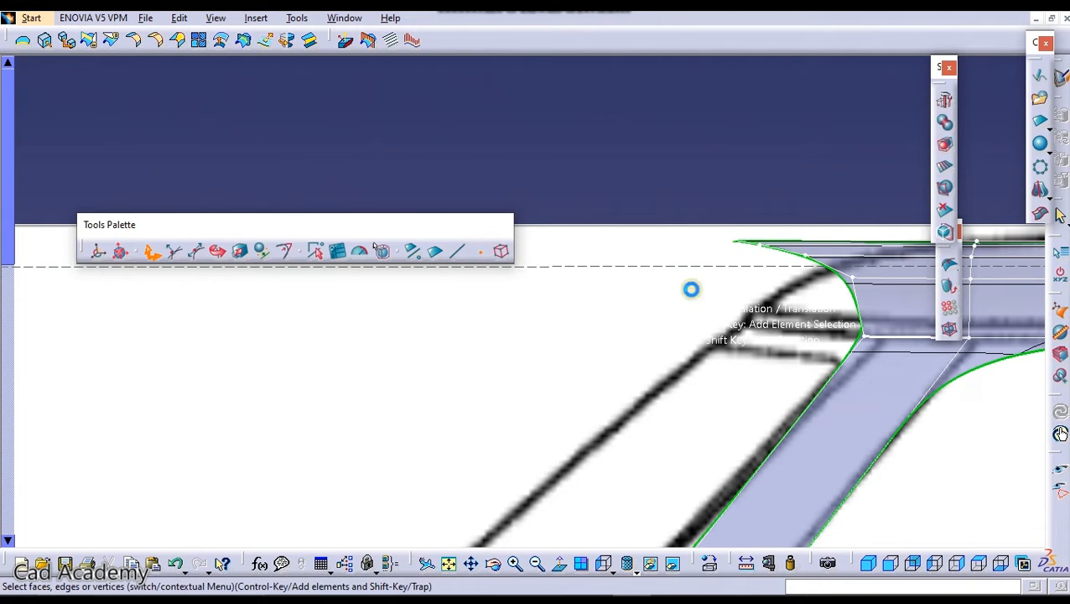
pyautogui.moveTo(696, 184); pyautogui.dragTo(893, 302)
pyautogui.moveTo(772, 210); pyautogui.dragTo(779, 241, button='middle')
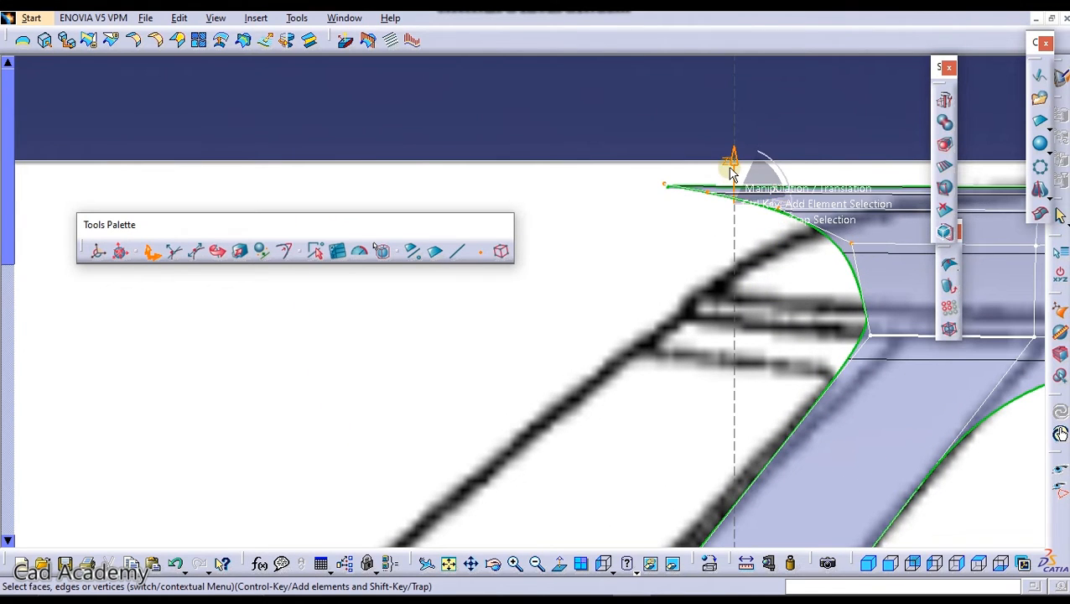
pyautogui.moveTo(736, 159); pyautogui.dragTo(798, 274)
# Align the roof's front-edge vertices on a horizontal plane at the windshield top and fine-tune their position by translation
pyautogui.click(240, 251)
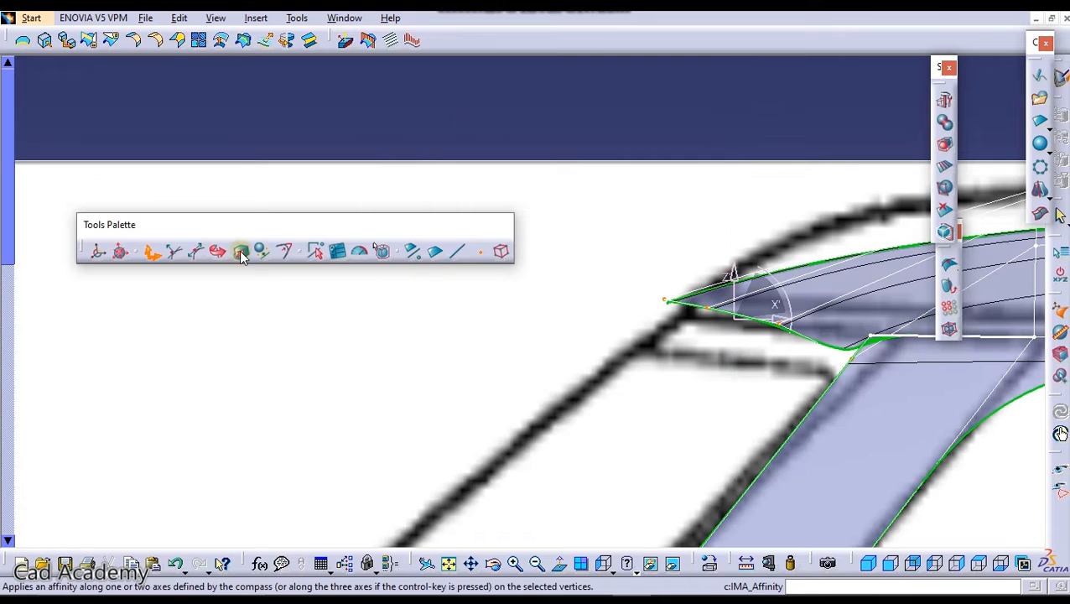
pyautogui.click(262, 252)
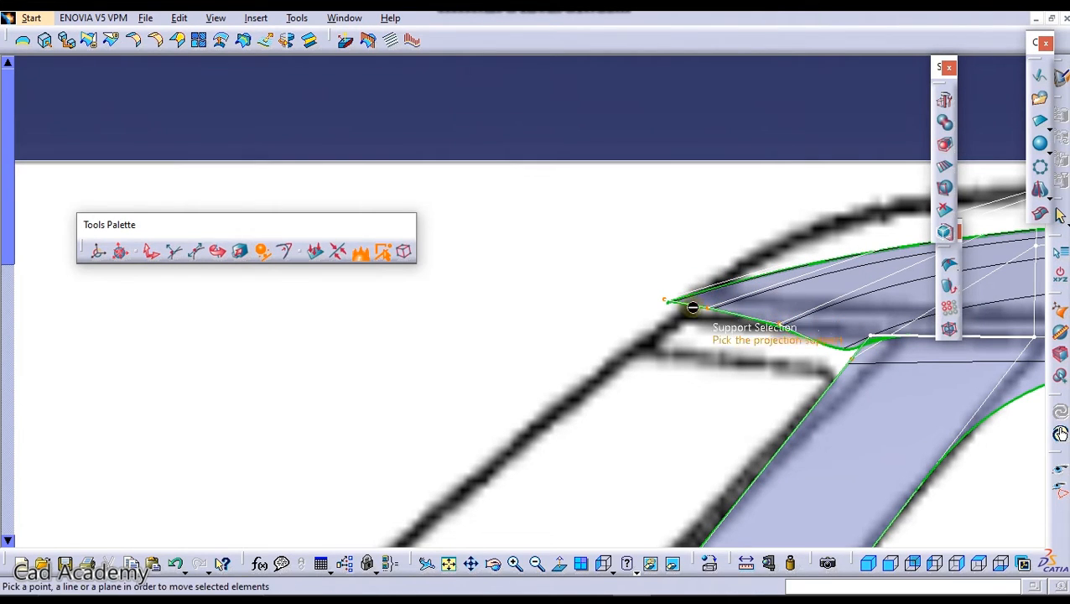
pyautogui.click(323, 251)
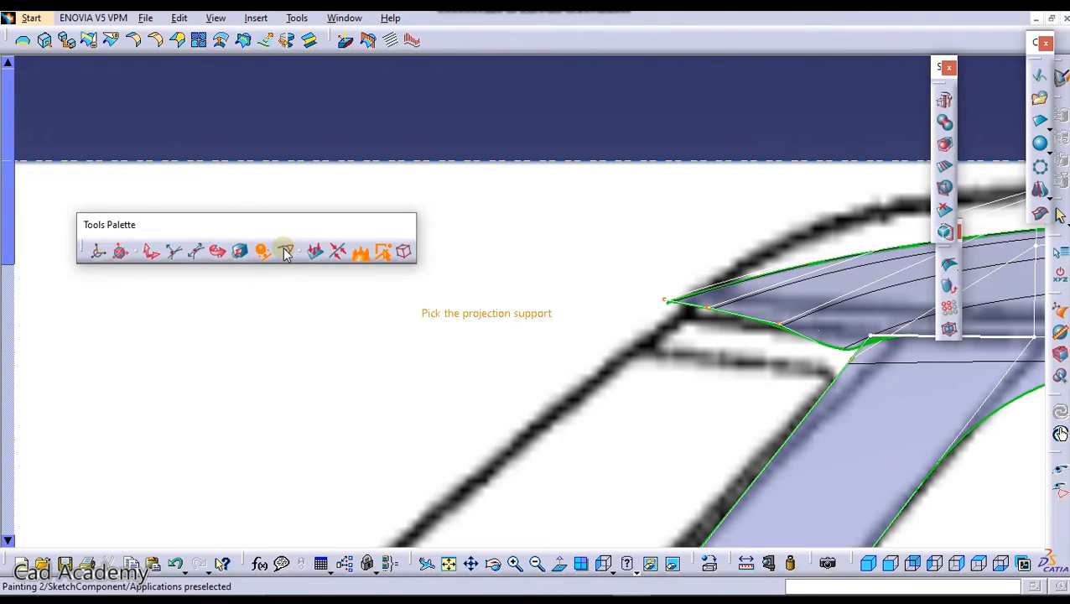
pyautogui.click(319, 250)
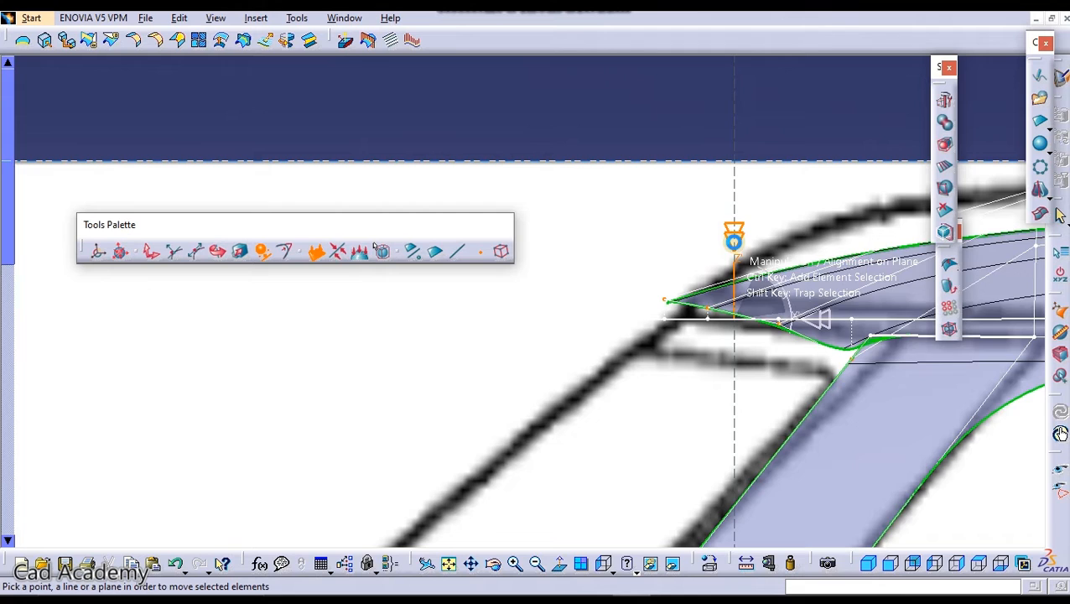
pyautogui.click(734, 243)
pyautogui.moveTo(832, 295); pyautogui.dragTo(747, 295, button='middle')
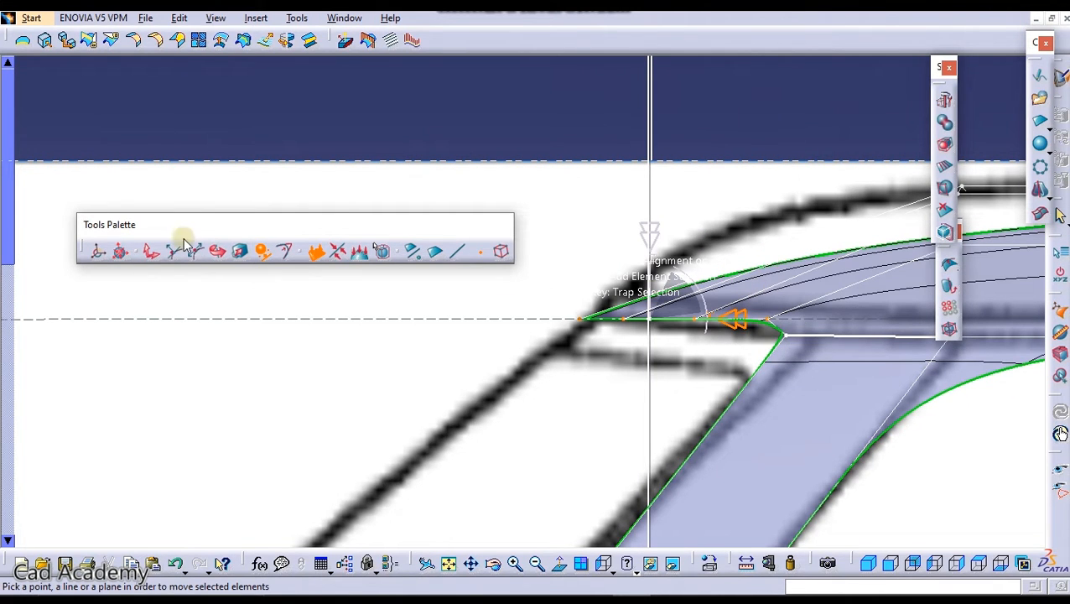
pyautogui.click(148, 252)
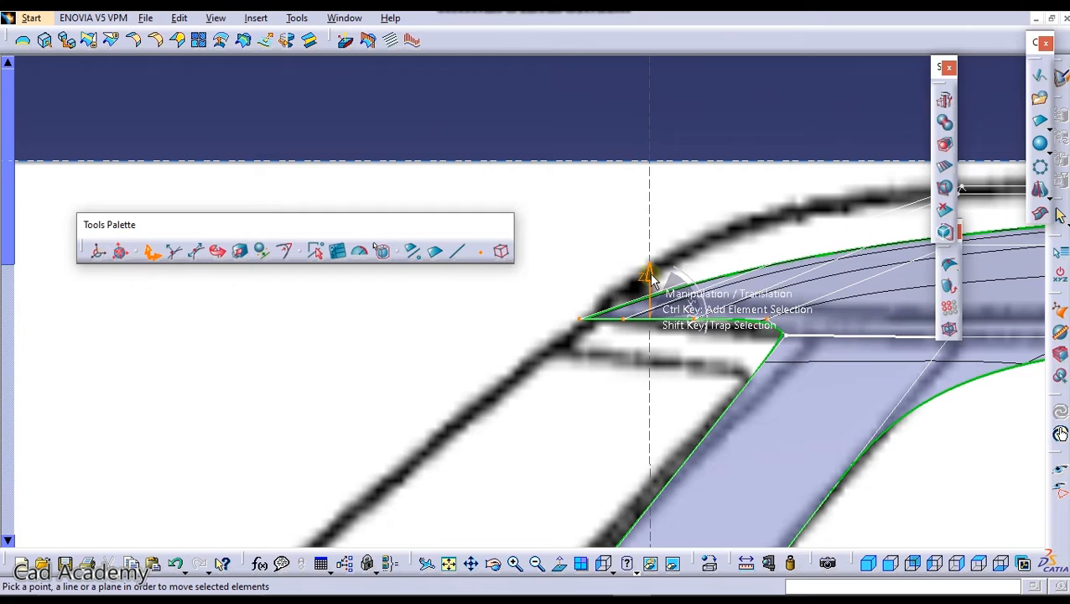
pyautogui.moveTo(658, 287); pyautogui.dragTo(661, 285)
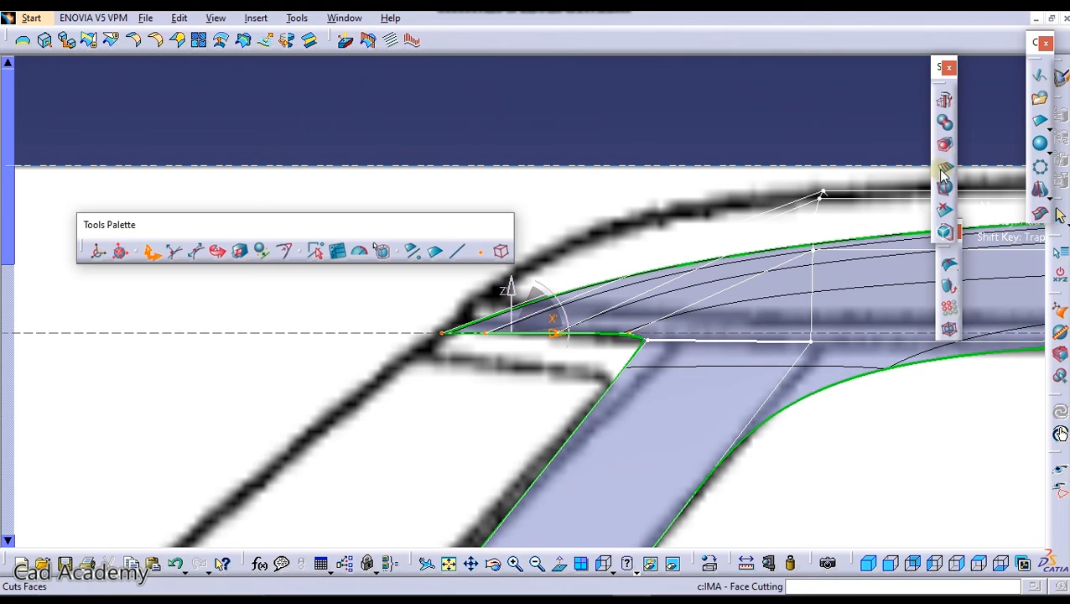
# Cut the front roof faces crosswise with one section and translate its vertices up and forward onto the blueprint's roof curve
pyautogui.click(945, 171)
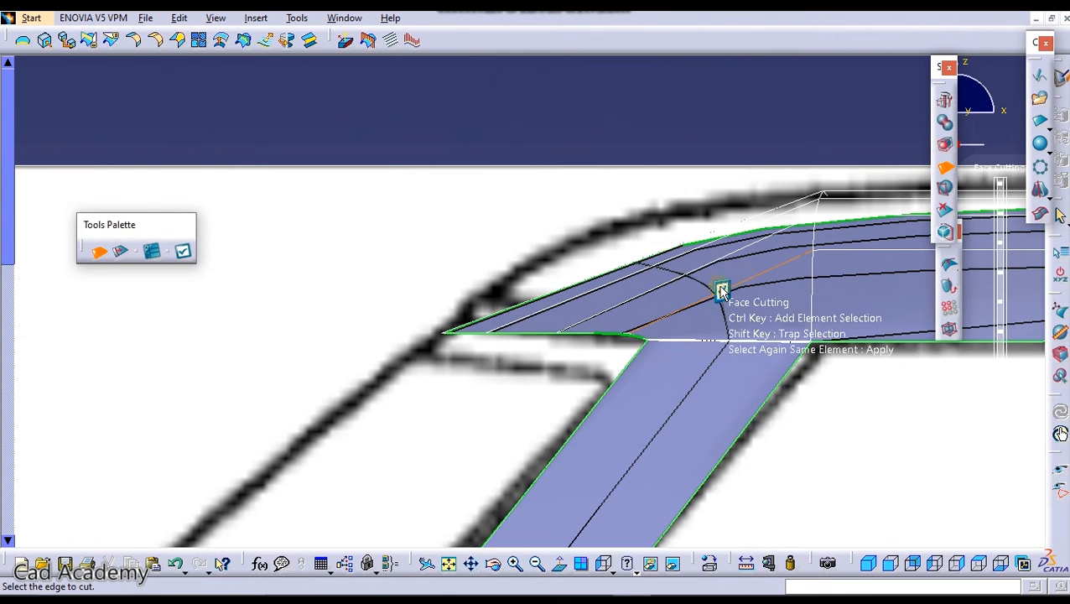
pyautogui.click(714, 292)
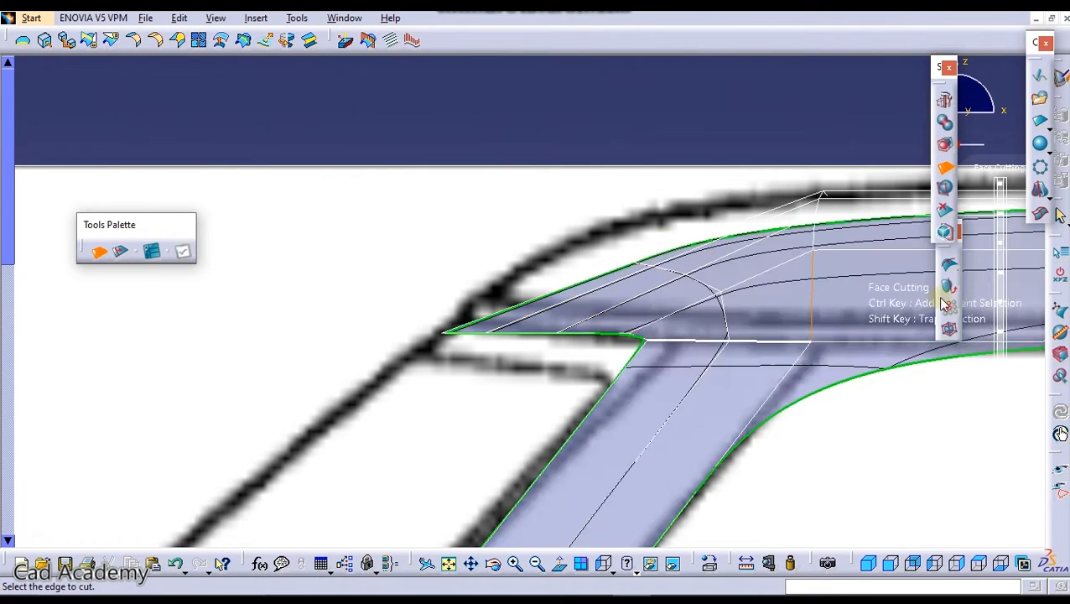
pyautogui.click(1061, 317)
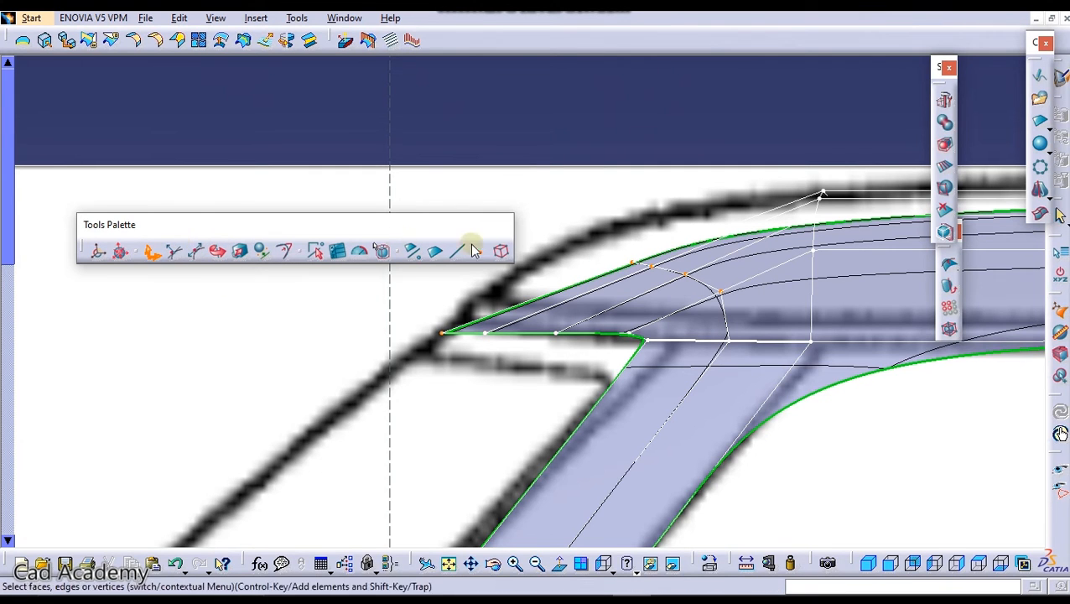
pyautogui.moveTo(652, 179); pyautogui.dragTo(671, 282, button='middle')
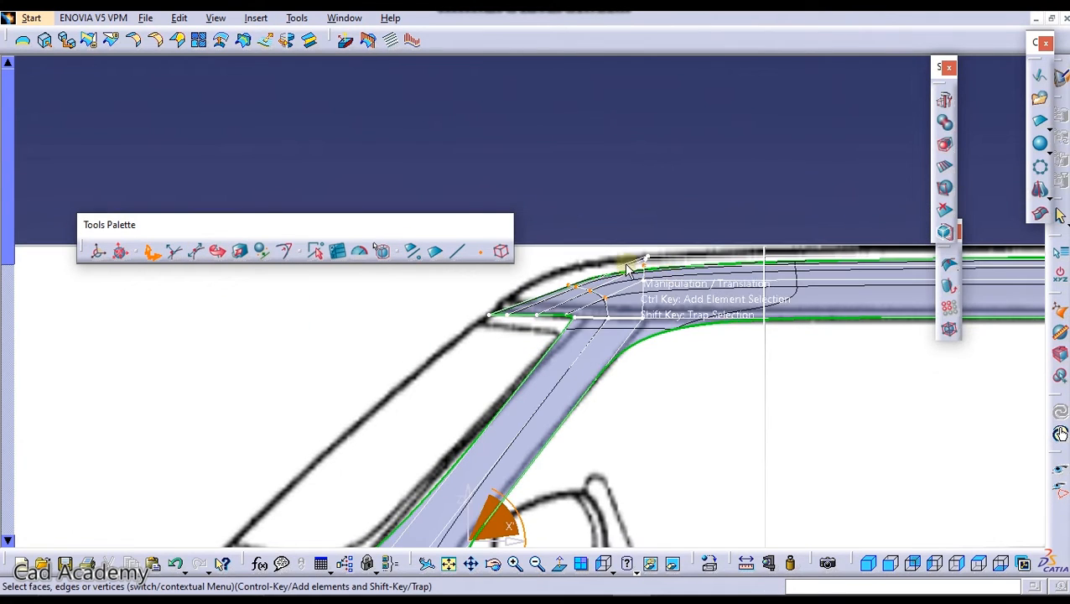
pyautogui.moveTo(636, 180); pyautogui.dragTo(637, 74, button='middle')
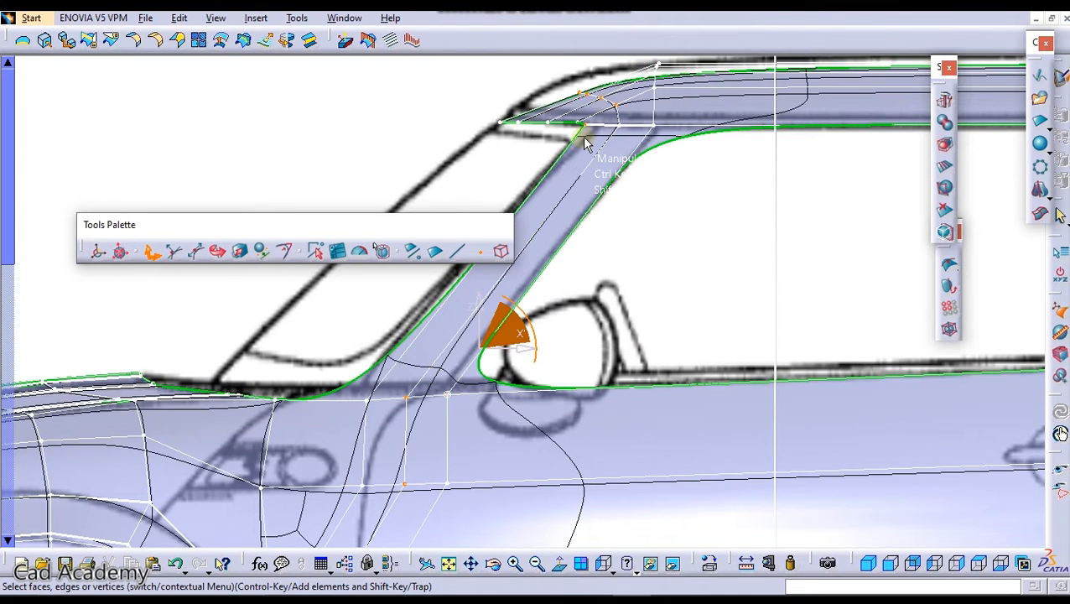
pyautogui.moveTo(525, 132); pyautogui.dragTo(534, 55, button='middle')
pyautogui.moveTo(533, 55); pyautogui.dragTo(620, 252, button='middle')
pyautogui.moveTo(558, 183); pyautogui.dragTo(643, 132)
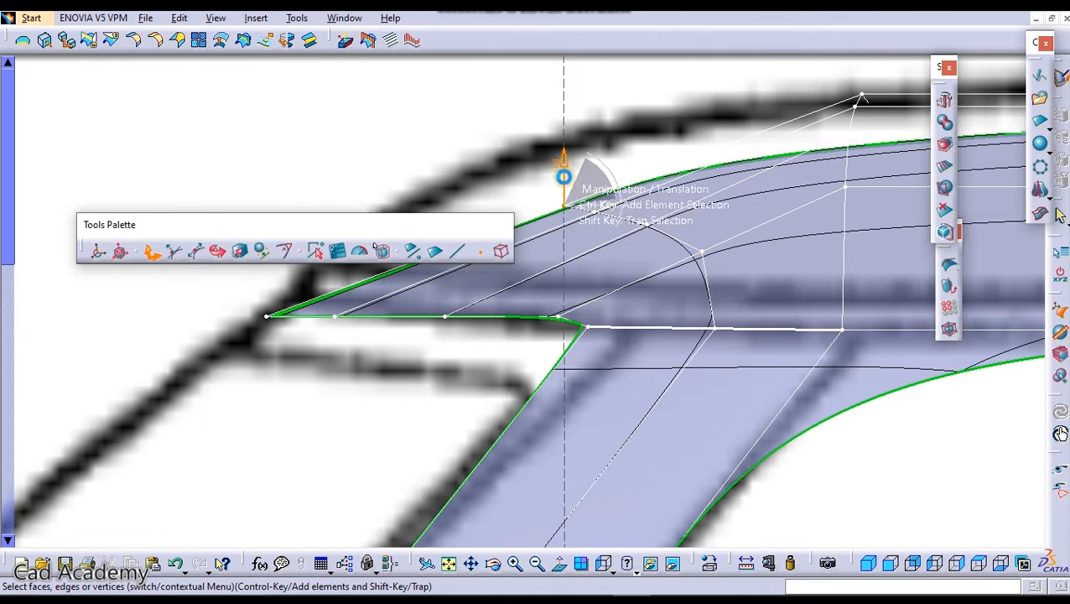
pyautogui.moveTo(597, 214); pyautogui.dragTo(609, 101)
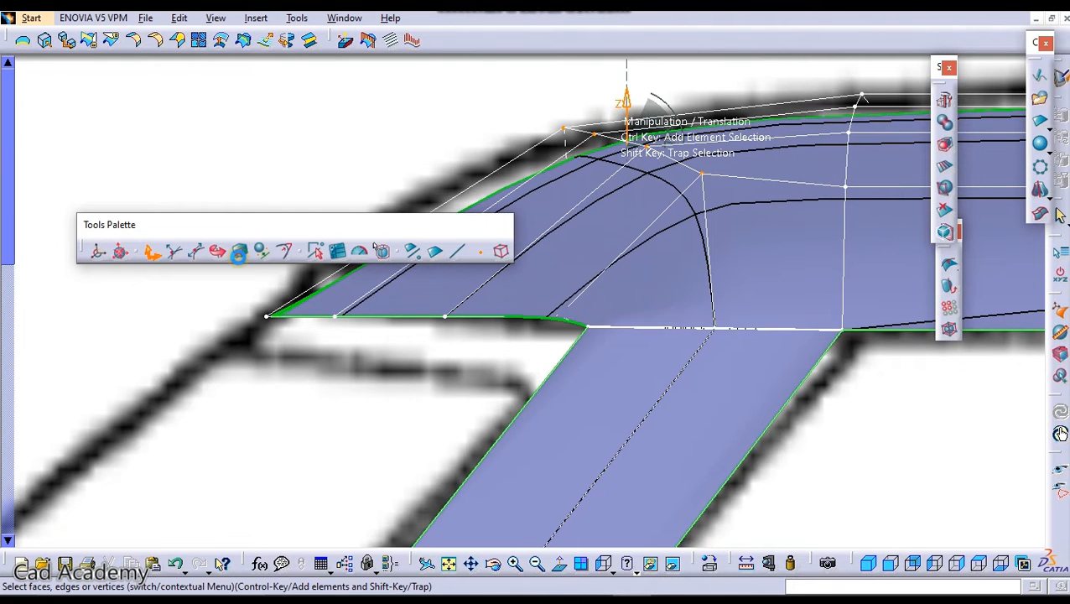
pyautogui.moveTo(649, 150); pyautogui.dragTo(606, 164)
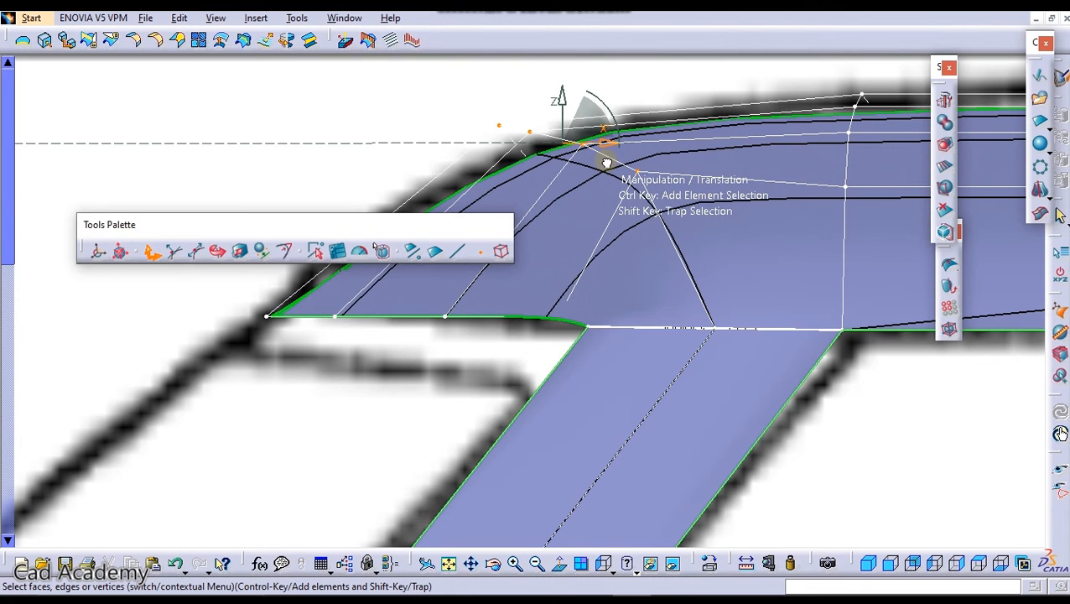
# Examine the front roof and A-pillar together with their mirrored half in a 3D view
pyautogui.moveTo(689, 119); pyautogui.dragTo(706, 236, button='middle')
pyautogui.moveTo(814, 181); pyautogui.dragTo(459, 207, button='middle')
pyautogui.moveTo(606, 255); pyautogui.dragTo(757, 323, button='middle')
pyautogui.moveTo(643, 289); pyautogui.dragTo(771, 87, button='middle')
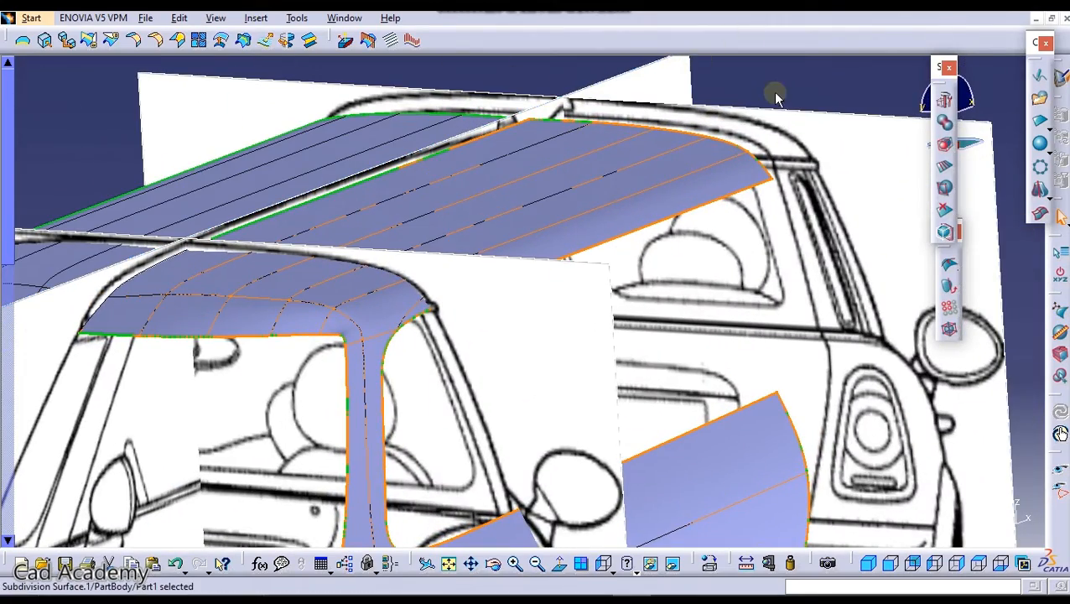
pyautogui.moveTo(609, 126); pyautogui.dragTo(635, 229, button='middle')
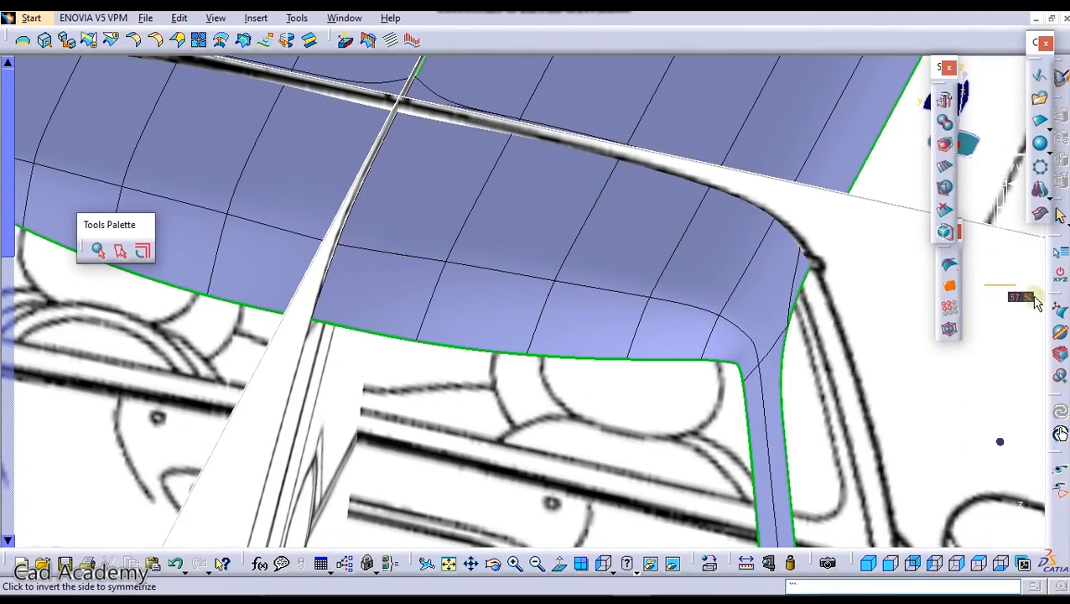
# Adjust the control vertices at and beside the centreline in the front roof's new row by moving them along the mesh lines
pyautogui.click(1059, 310)
pyautogui.moveTo(486, 303); pyautogui.dragTo(600, 354, button='middle')
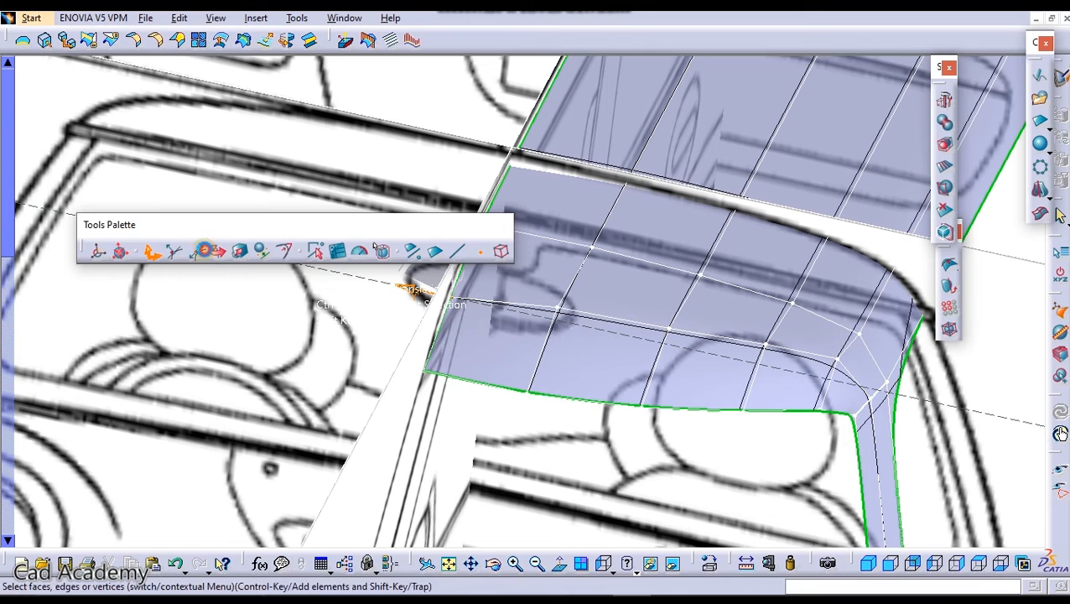
pyautogui.click(202, 250)
pyautogui.moveTo(444, 313); pyautogui.dragTo(453, 294)
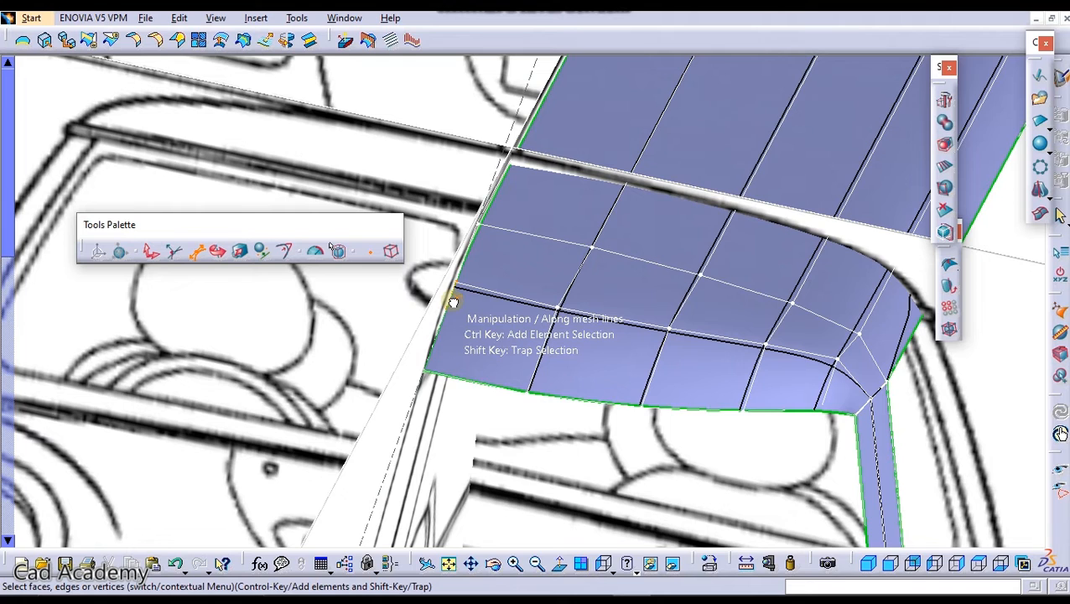
pyautogui.moveTo(555, 307); pyautogui.dragTo(559, 324)
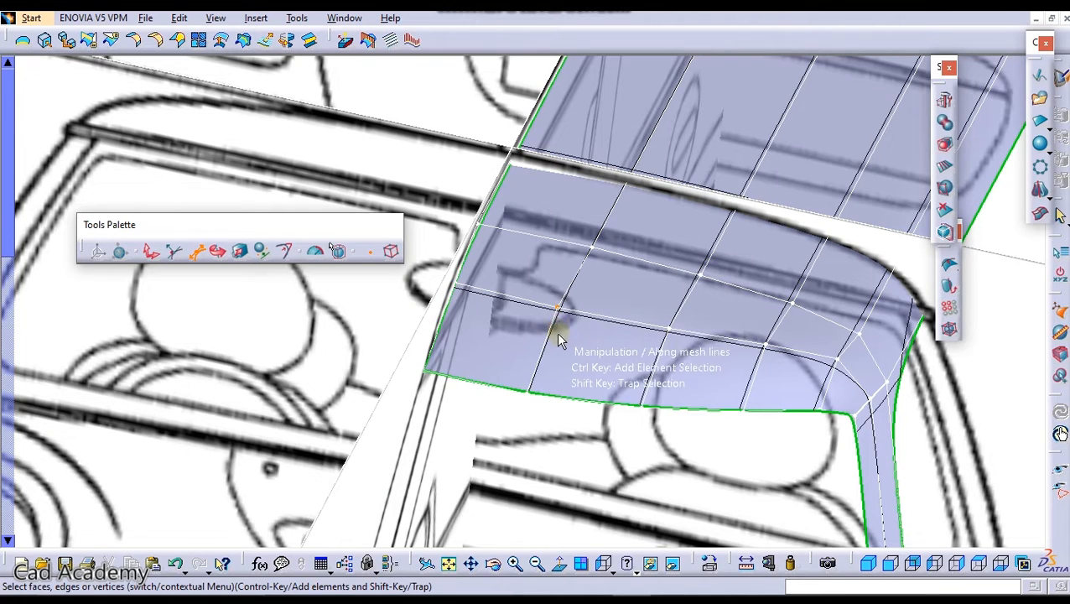
pyautogui.press('Escape')
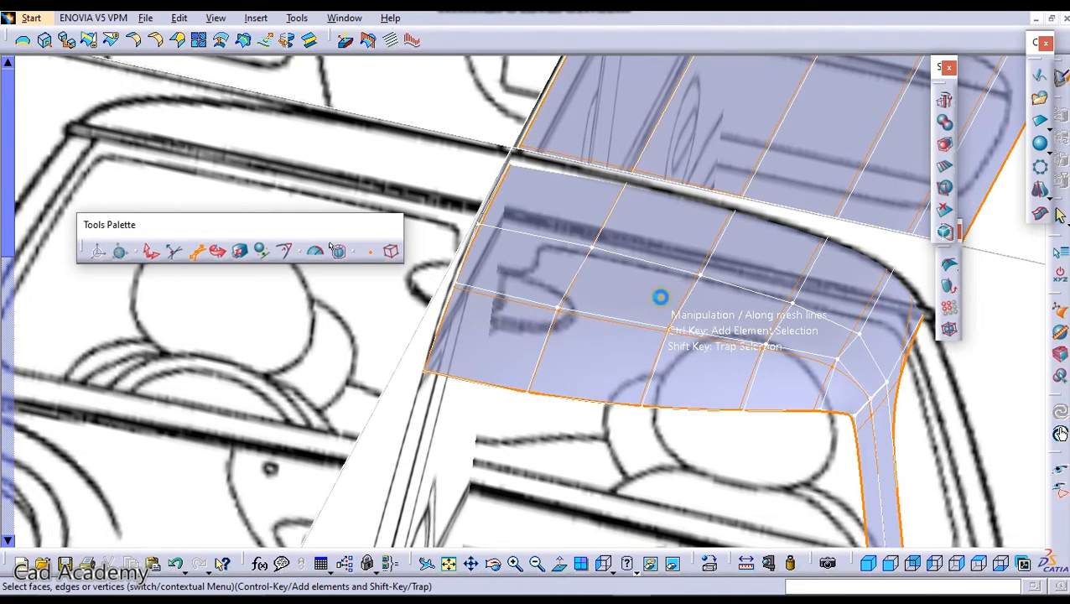
# Cut the long roof faces behind the A-pillar crosswise with two sections using Face Cutting
pyautogui.moveTo(610, 215); pyautogui.dragTo(490, 245, button='middle')
pyautogui.moveTo(864, 293); pyautogui.dragTo(475, 179, button='middle')
pyautogui.moveTo(689, 353); pyautogui.dragTo(806, 491, button='middle')
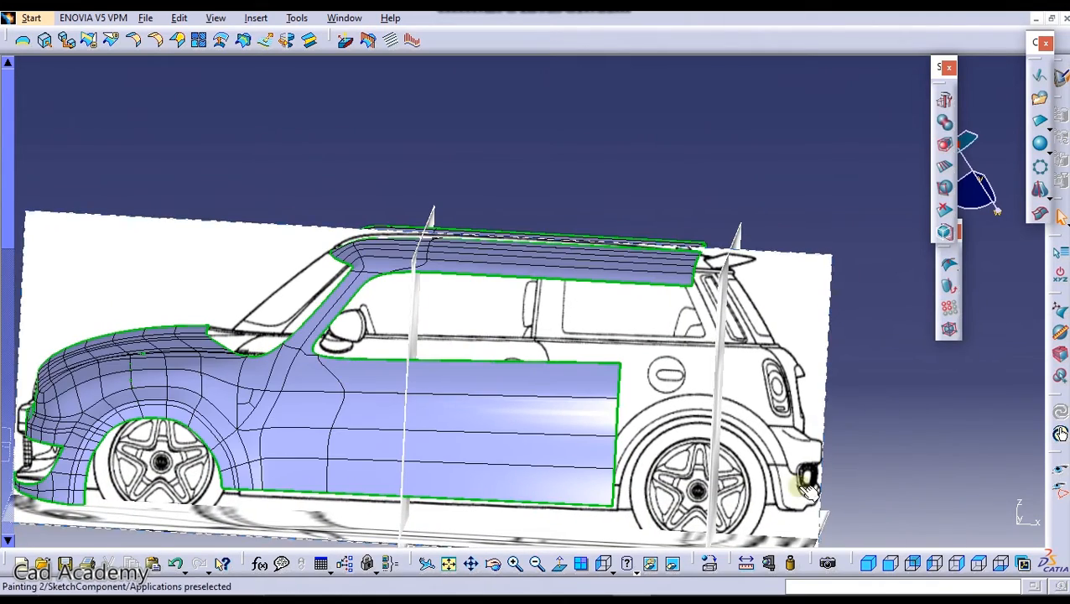
pyautogui.click(888, 567)
pyautogui.click(934, 564)
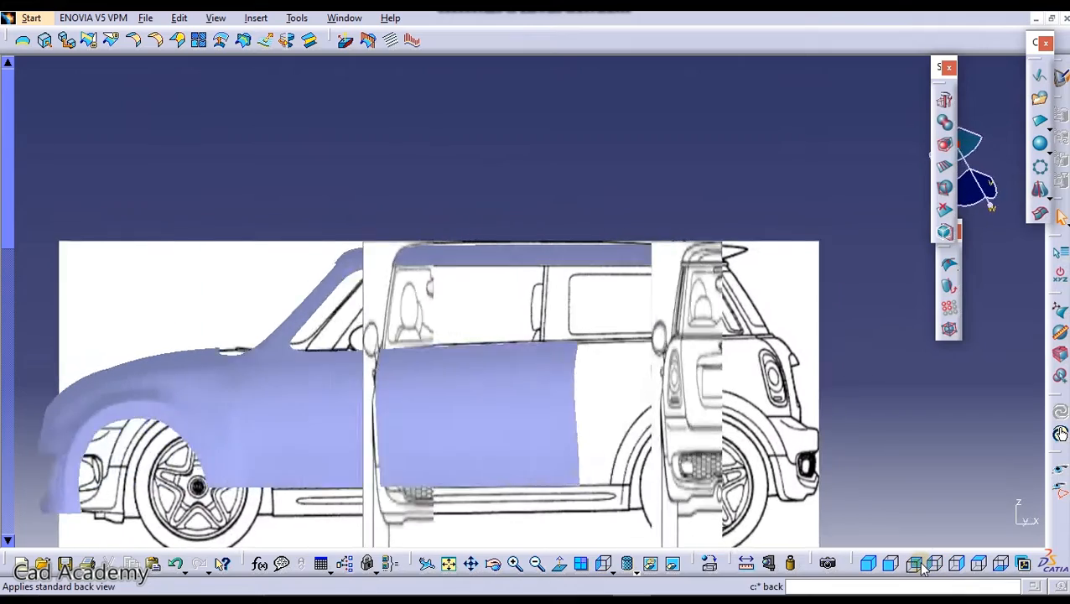
pyautogui.moveTo(664, 387); pyautogui.dragTo(1038, 210, button='middle')
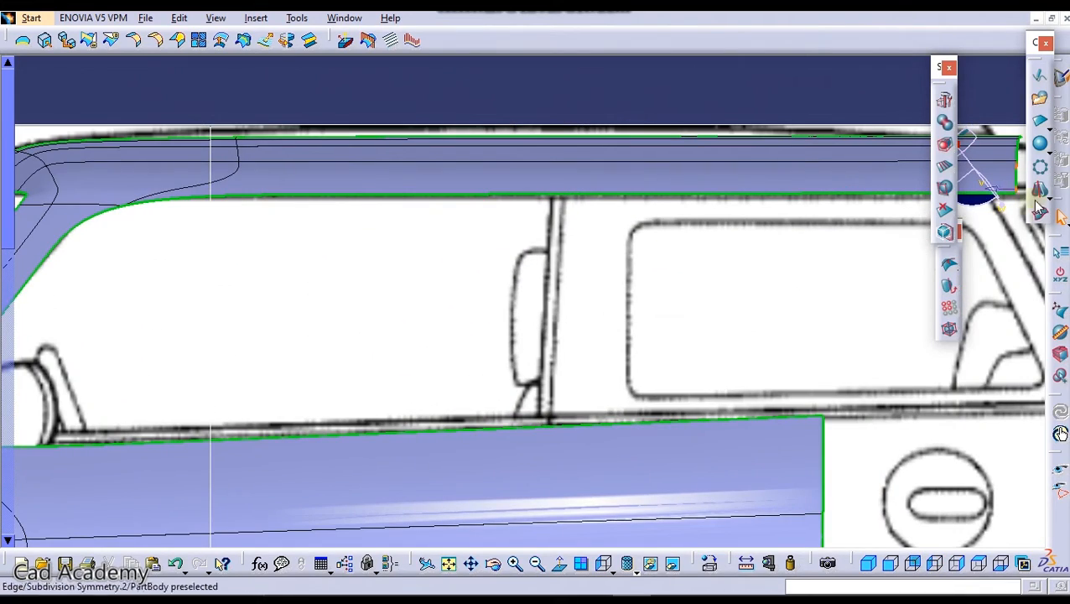
pyautogui.click(944, 170)
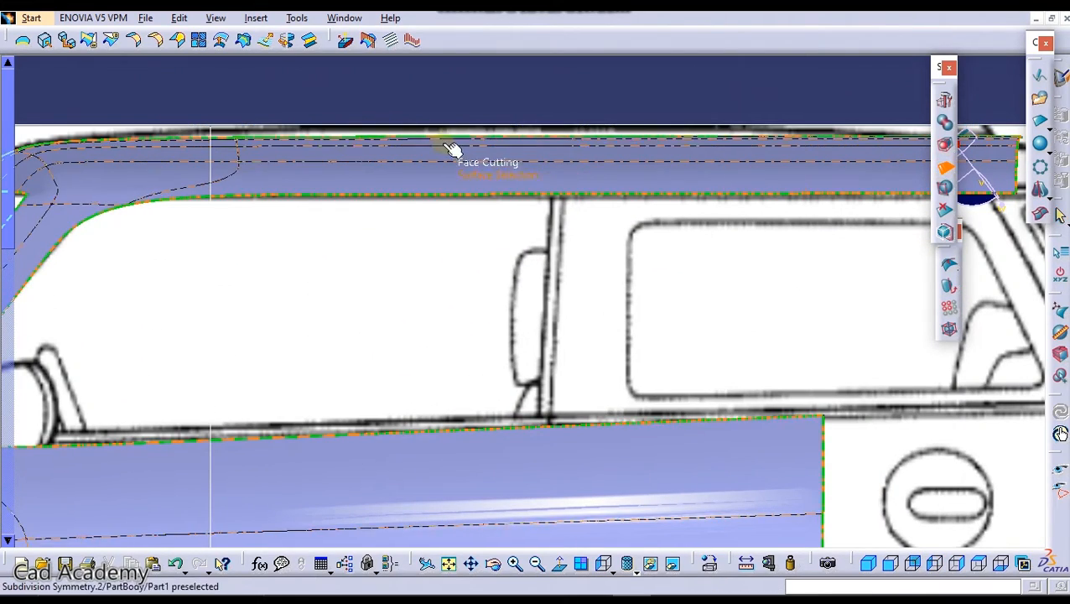
pyautogui.click(450, 160)
pyautogui.moveTo(495, 141); pyautogui.dragTo(535, 268, button='middle')
pyautogui.click(535, 268)
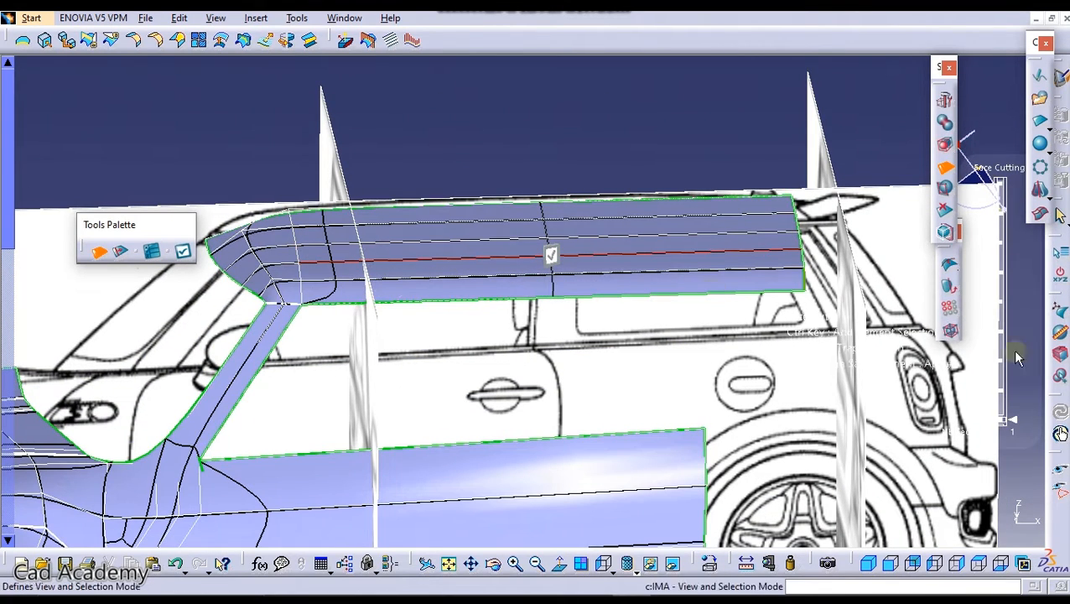
pyautogui.click(949, 331)
pyautogui.moveTo(1008, 390)
pyautogui.mouseDown()
pyautogui.moveTo(1008, 366)
pyautogui.moveTo(1011, 384)
pyautogui.mouseUp()
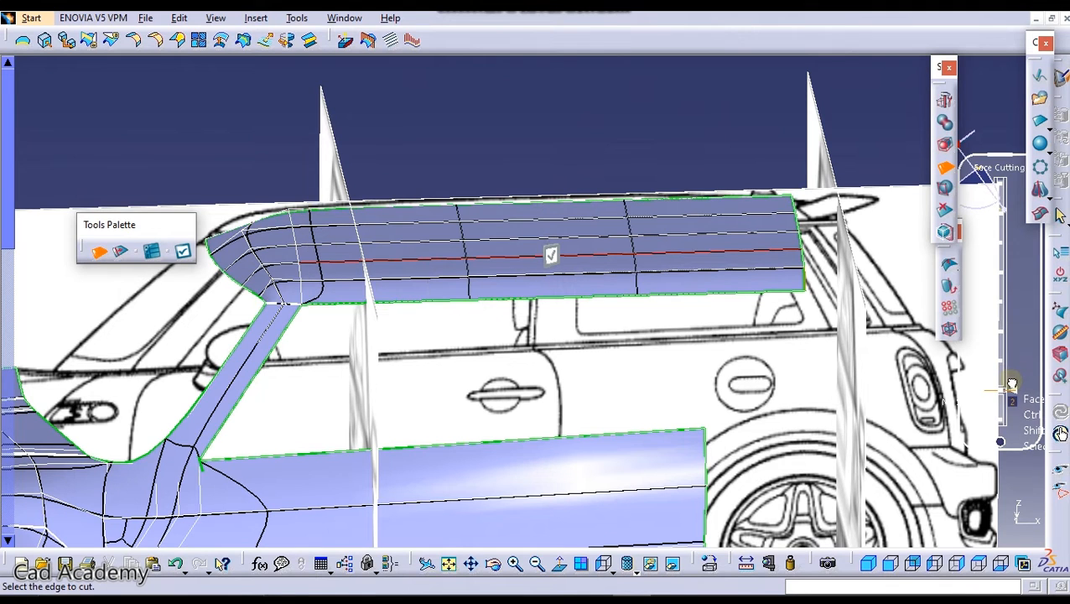
pyautogui.click(182, 251)
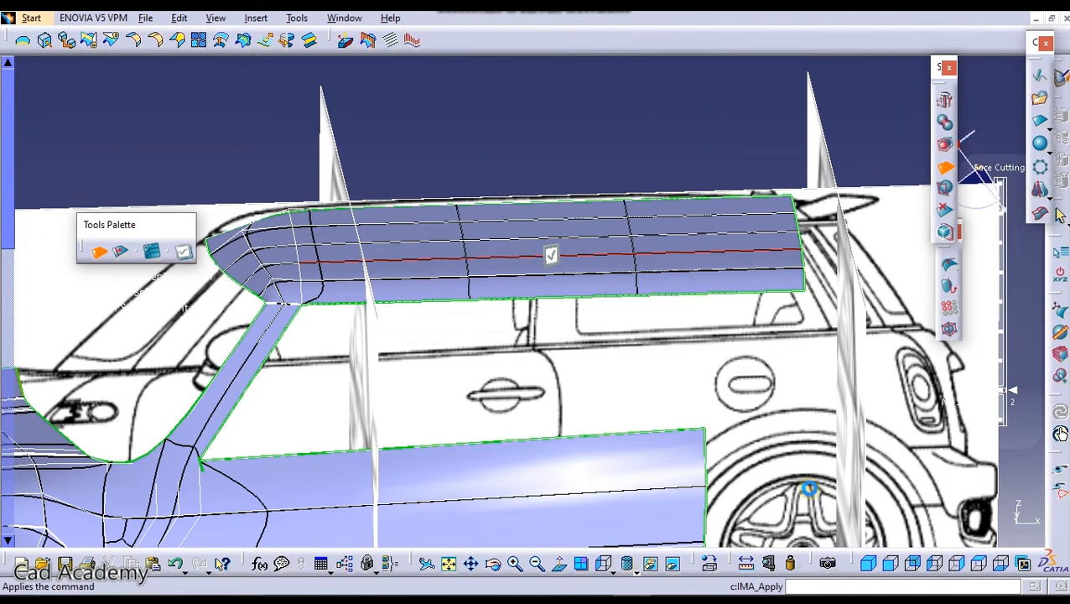
pyautogui.click(551, 254)
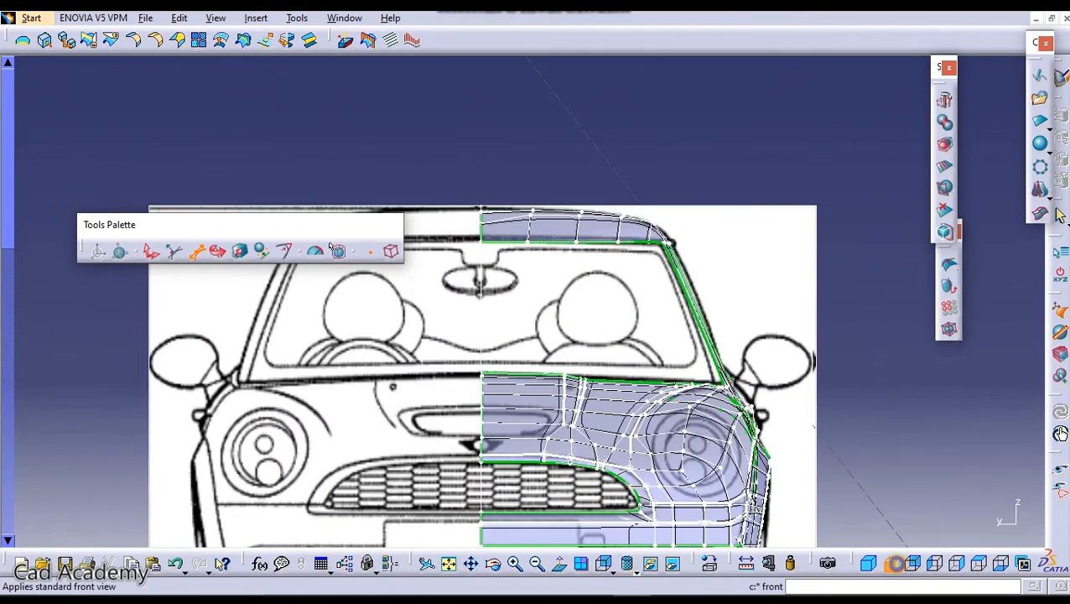
# Translate the vertices of the two new roof sections along Z onto the side blueprint's roof line
pyautogui.click(894, 566)
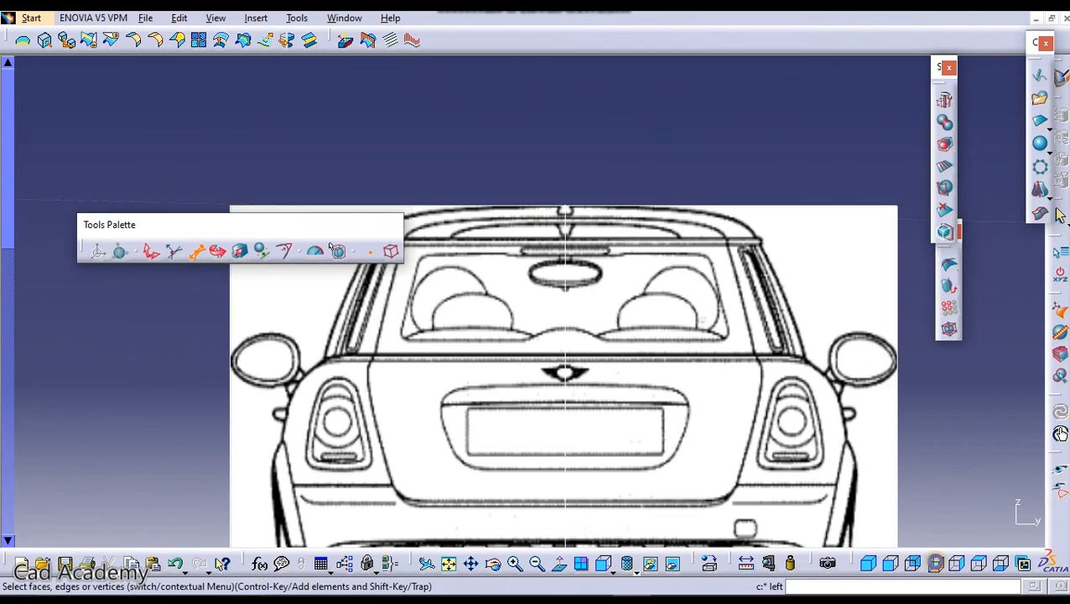
pyautogui.click(933, 562)
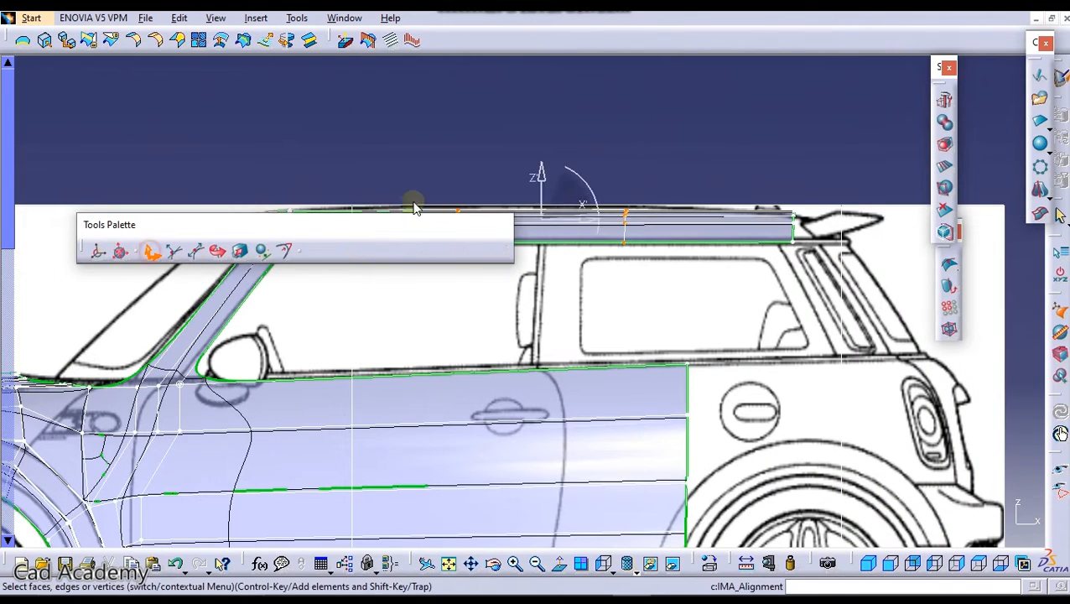
pyautogui.moveTo(516, 175); pyautogui.dragTo(549, 171)
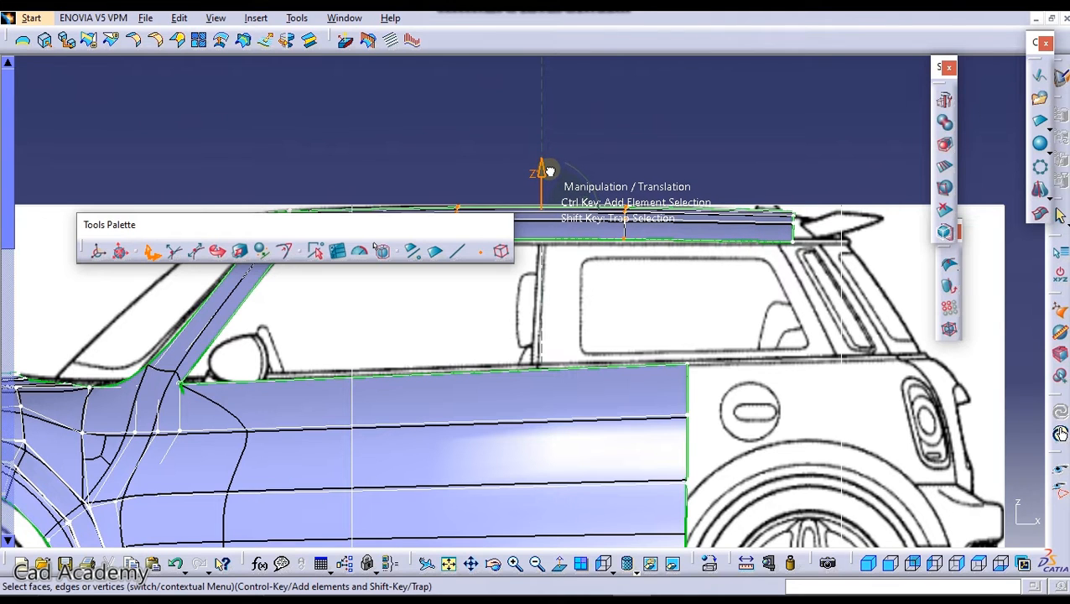
# Switch the 3D view to perspective projection and look at the car body from the front
pyautogui.moveTo(711, 155); pyautogui.dragTo(537, 252, button='middle')
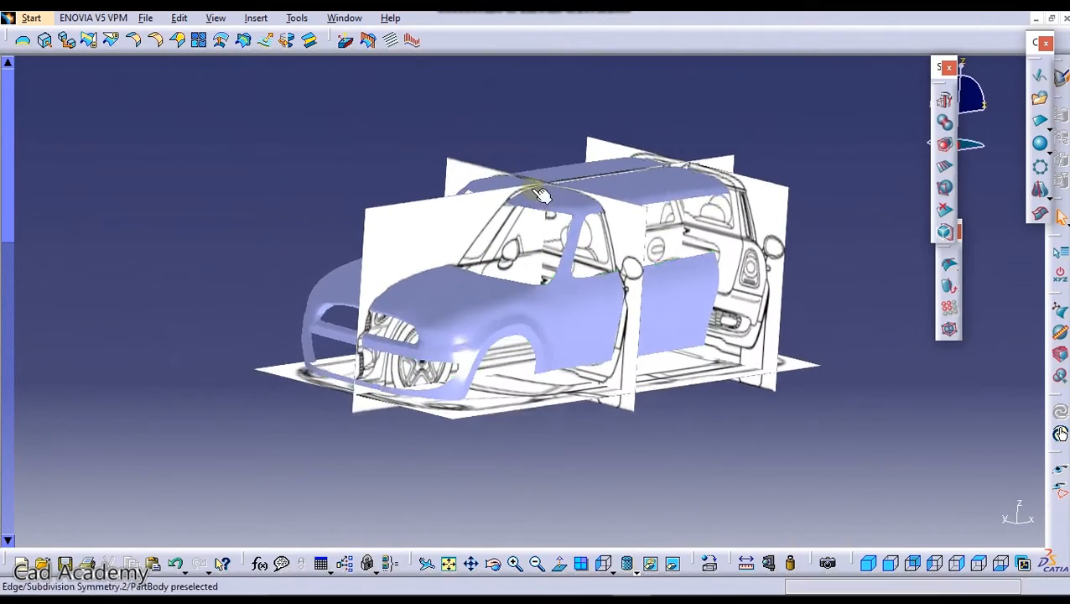
pyautogui.click(215, 17)
pyautogui.moveTo(327, 393)
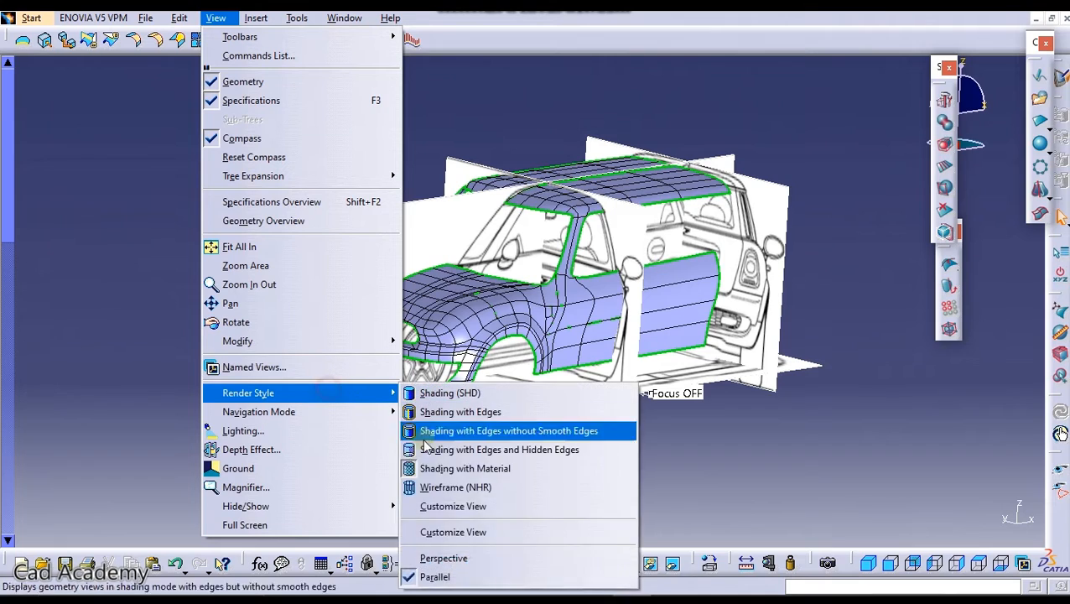
pyautogui.click(457, 559)
pyautogui.moveTo(579, 239)
pyautogui.mouseDown(button='middle')
pyautogui.moveTo(614, 252)
pyautogui.moveTo(468, 286)
pyautogui.moveTo(358, 267)
pyautogui.moveTo(406, 220)
pyautogui.mouseUp(button='middle')
# Hide the side, front, rear and top blueprint images so only the car body surfaces show
pyautogui.rightClick(425, 243)
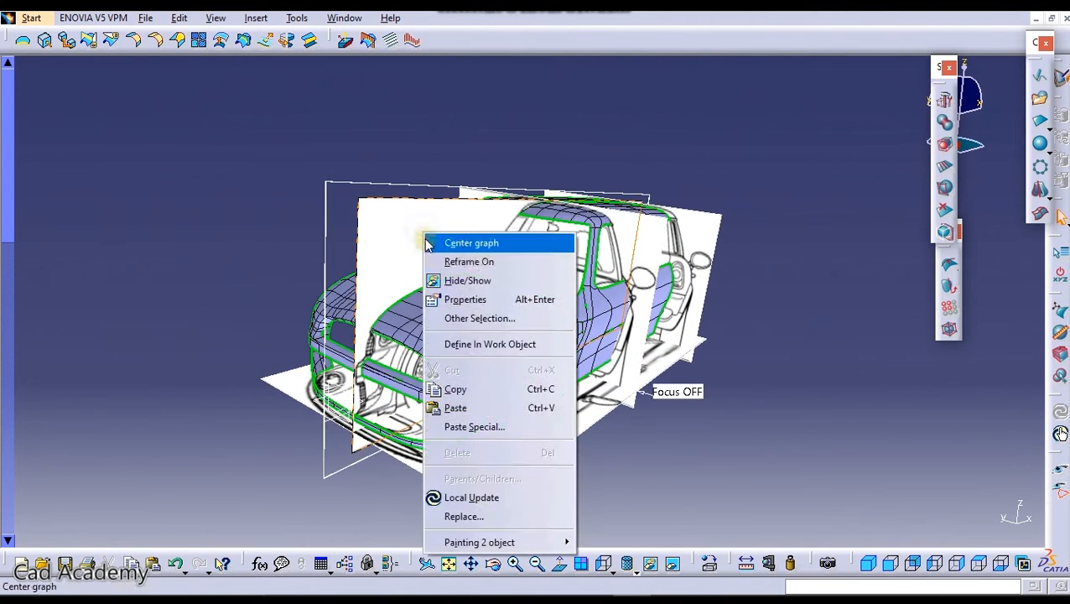
pyautogui.click(459, 280)
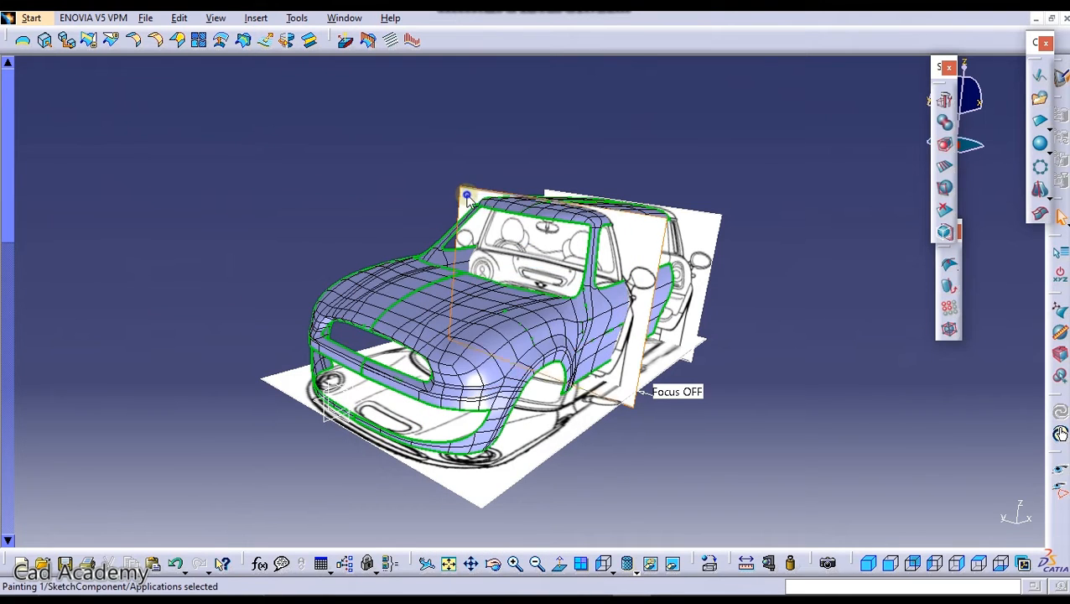
pyautogui.rightClick(468, 197)
pyautogui.click(505, 245)
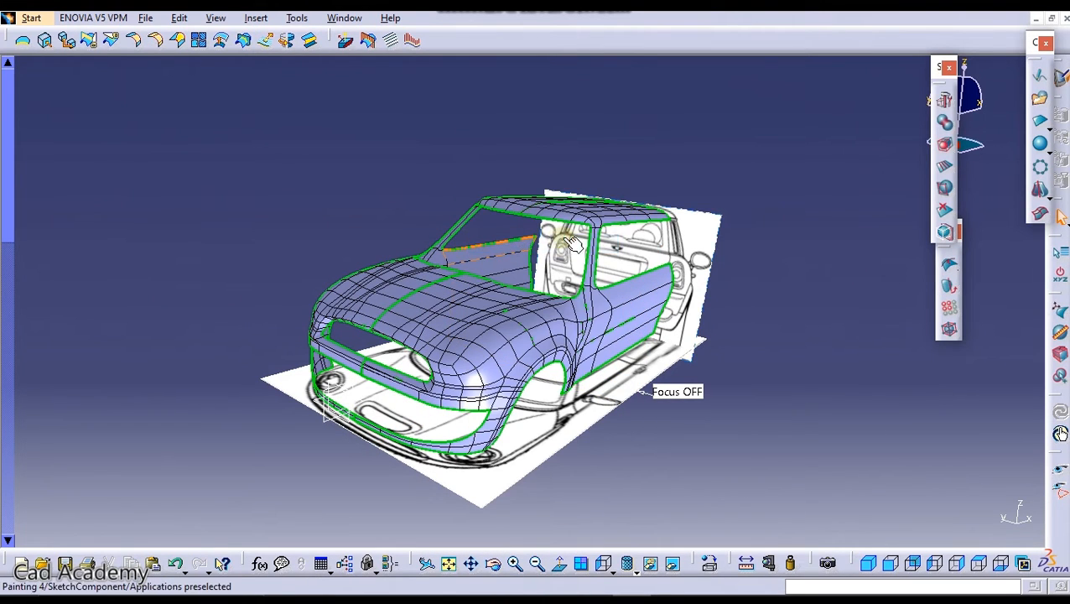
pyautogui.rightClick(625, 244)
pyautogui.click(667, 294)
pyautogui.rightClick(639, 379)
pyautogui.click(662, 104)
pyautogui.moveTo(633, 152)
pyautogui.mouseDown(button='middle')
pyautogui.moveTo(726, 195)
pyautogui.moveTo(670, 157)
pyautogui.moveTo(664, 110)
pyautogui.mouseUp(button='middle')
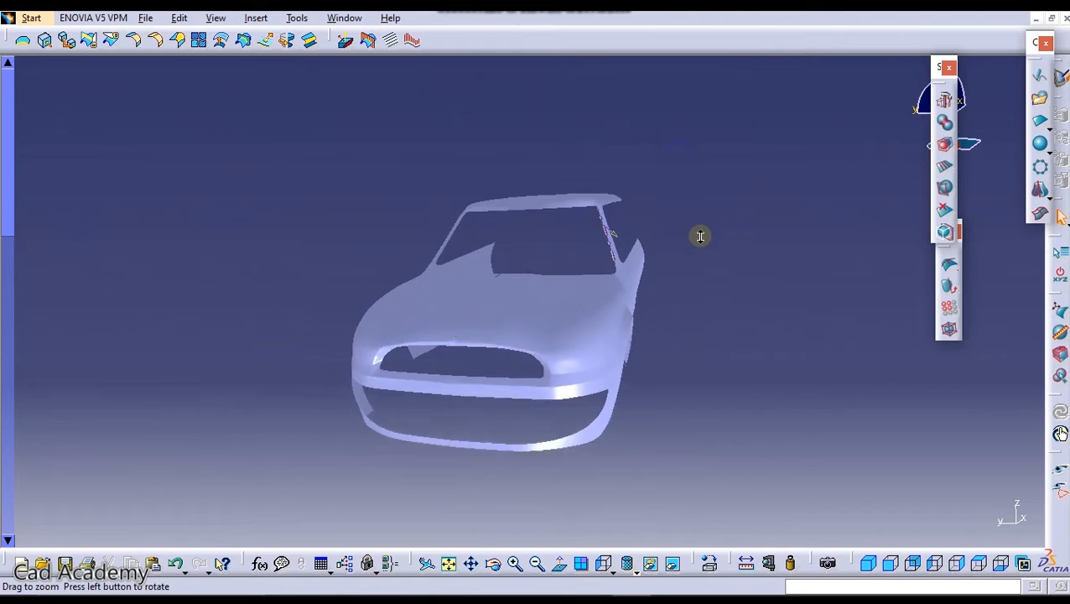
pyautogui.moveTo(700, 237); pyautogui.dragTo(453, 396, button='middle')
pyautogui.click(445, 391)
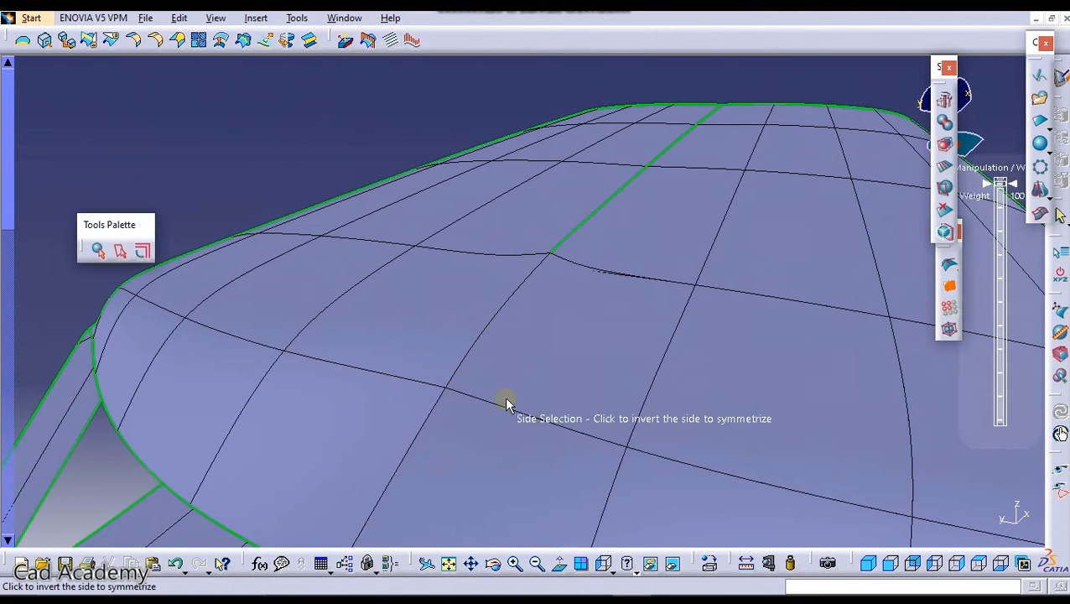
pyautogui.press('Escape')
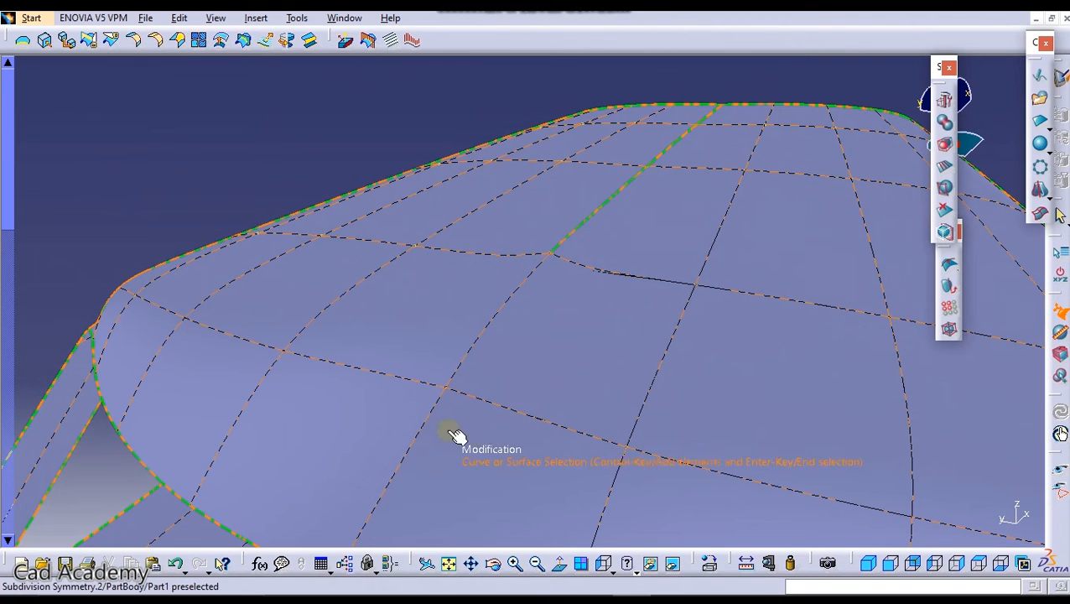
# Open the roof surface for vertex modification and display it in a side view with parallel projection
pyautogui.click(474, 413)
pyautogui.keyDown('ctrl'); pyautogui.moveTo(460, 402); pyautogui.dragTo(489, 483, button='middle'); pyautogui.keyUp('ctrl')
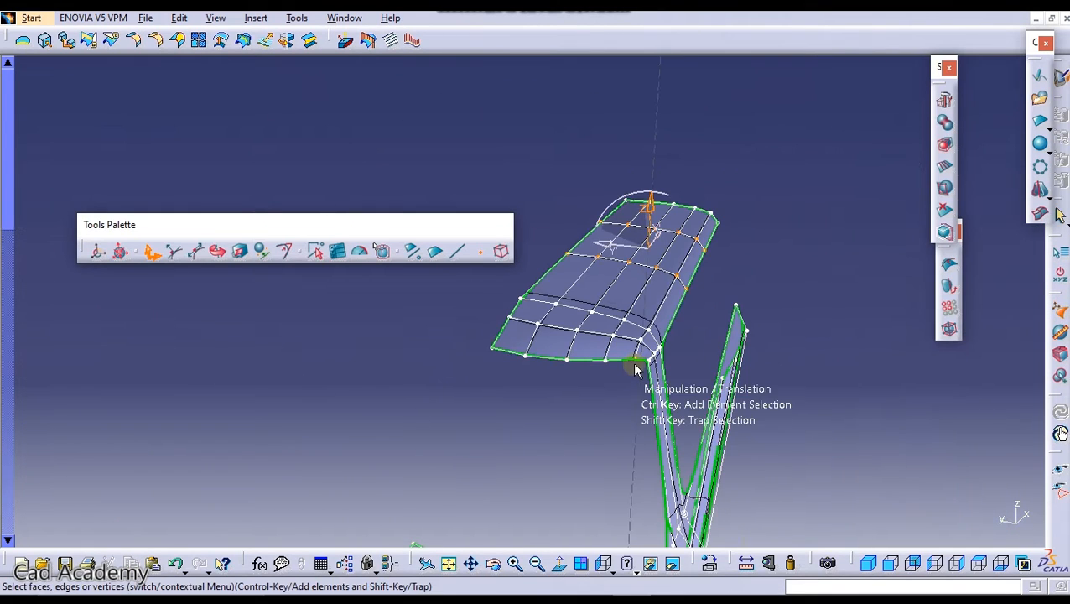
pyautogui.click(932, 567)
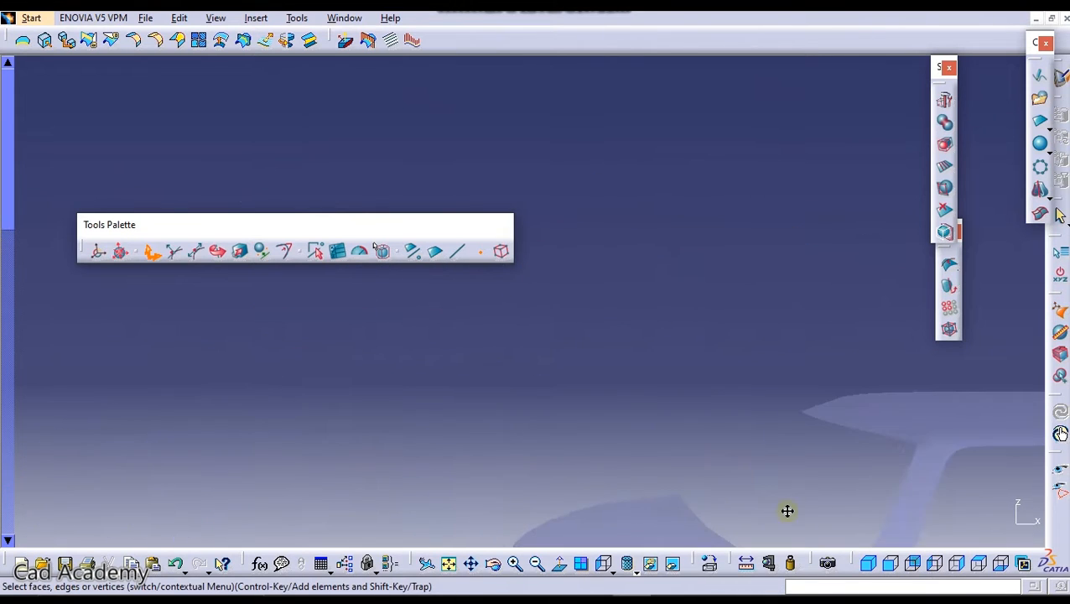
pyautogui.moveTo(772, 448); pyautogui.dragTo(499, 389, button='middle')
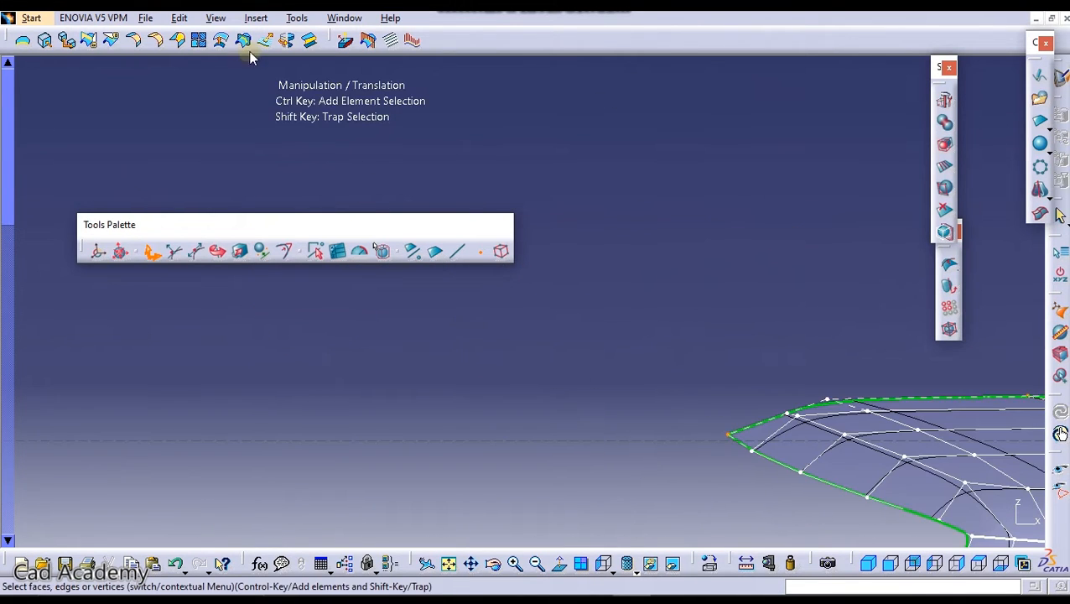
pyautogui.click(179, 18)
pyautogui.moveTo(215, 18)
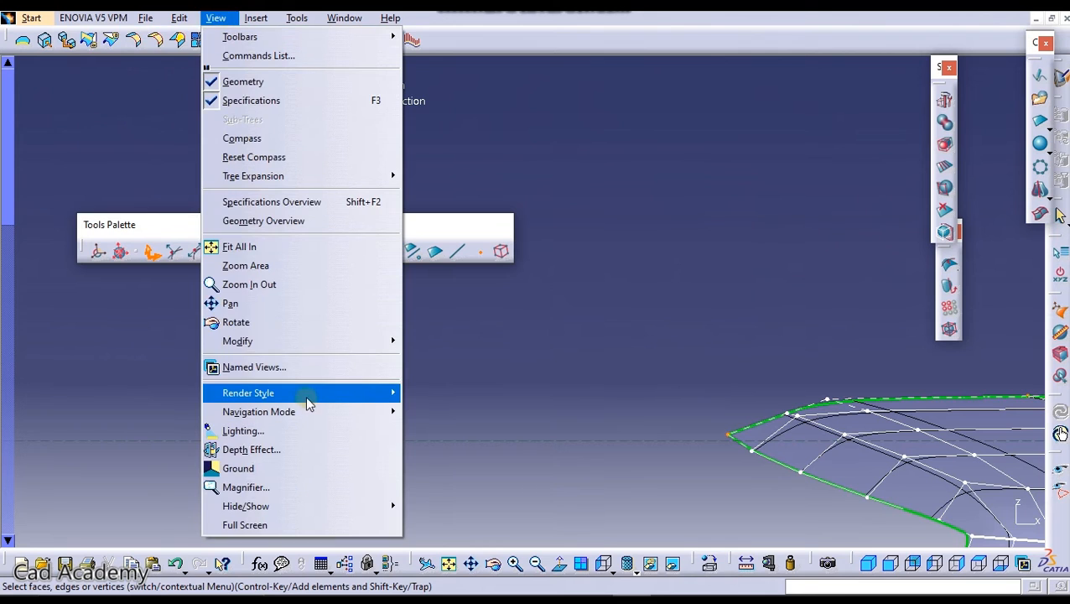
pyautogui.moveTo(319, 395)
pyautogui.click(465, 577)
# Translate the front roof's centreline vertex up along Z and adjust it along X to smooth the transition to the mirrored half
pyautogui.moveTo(797, 349); pyautogui.dragTo(573, 289, button='middle')
pyautogui.moveTo(415, 330)
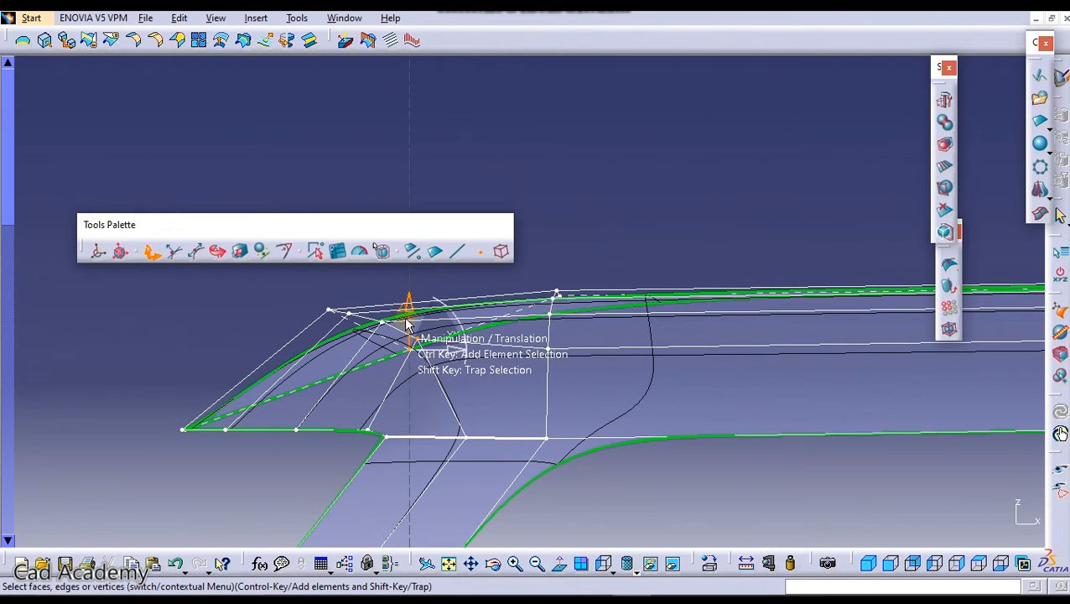
pyautogui.moveTo(403, 299); pyautogui.dragTo(401, 287)
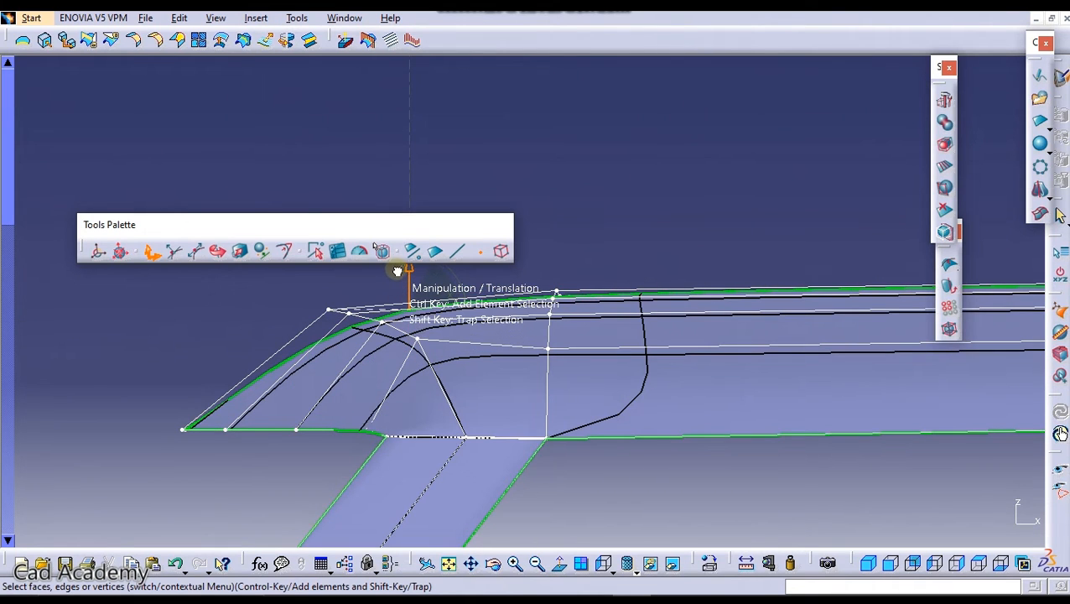
pyautogui.moveTo(516, 317); pyautogui.dragTo(514, 328)
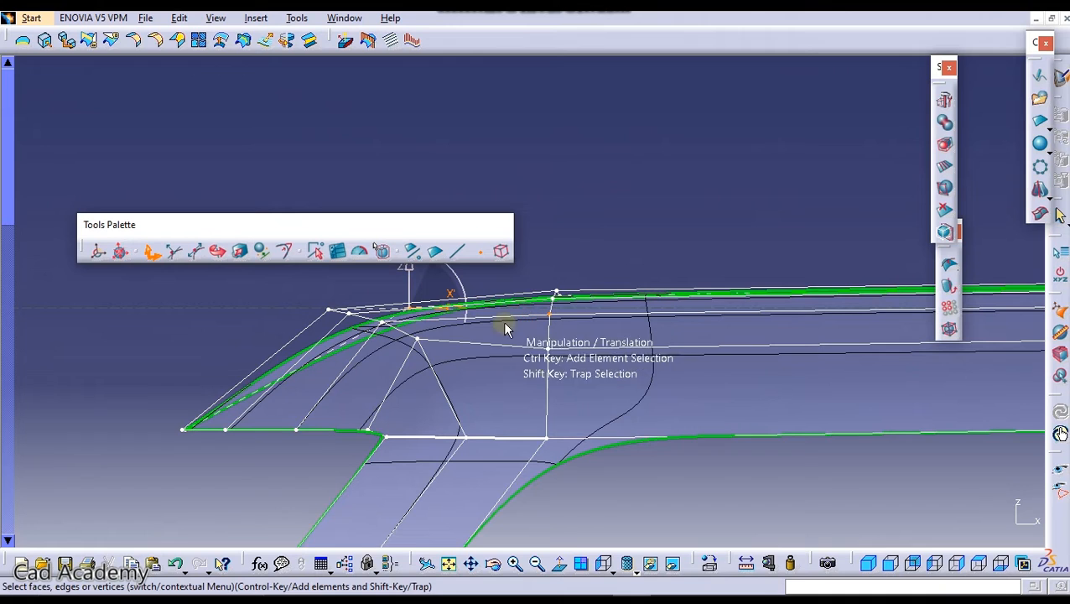
pyautogui.click(938, 565)
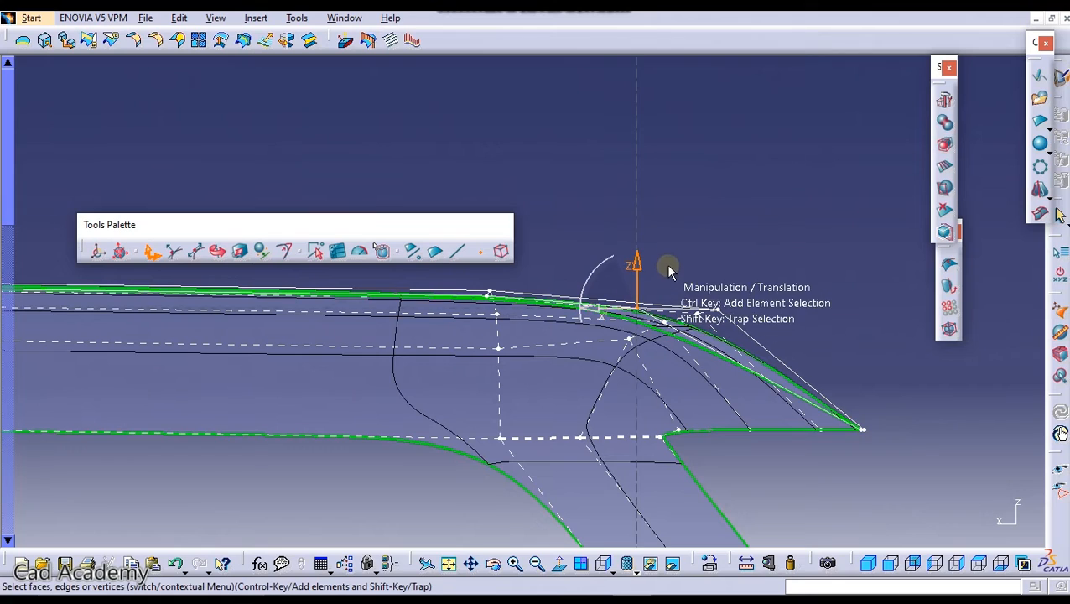
pyautogui.click(674, 289)
pyautogui.moveTo(676, 252); pyautogui.dragTo(509, 269, button='middle')
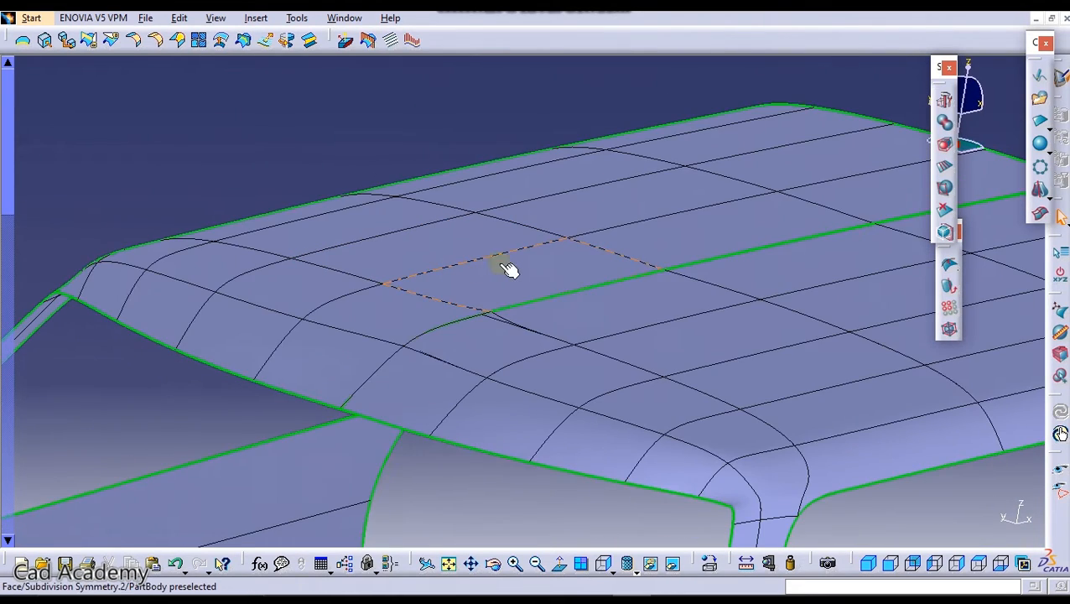
# Return to perspective projection and examine the roof, A-pillars and whole body from several angles
pyautogui.moveTo(519, 327); pyautogui.dragTo(537, 369, button='middle')
pyautogui.moveTo(584, 243); pyautogui.dragTo(469, 243, button='middle')
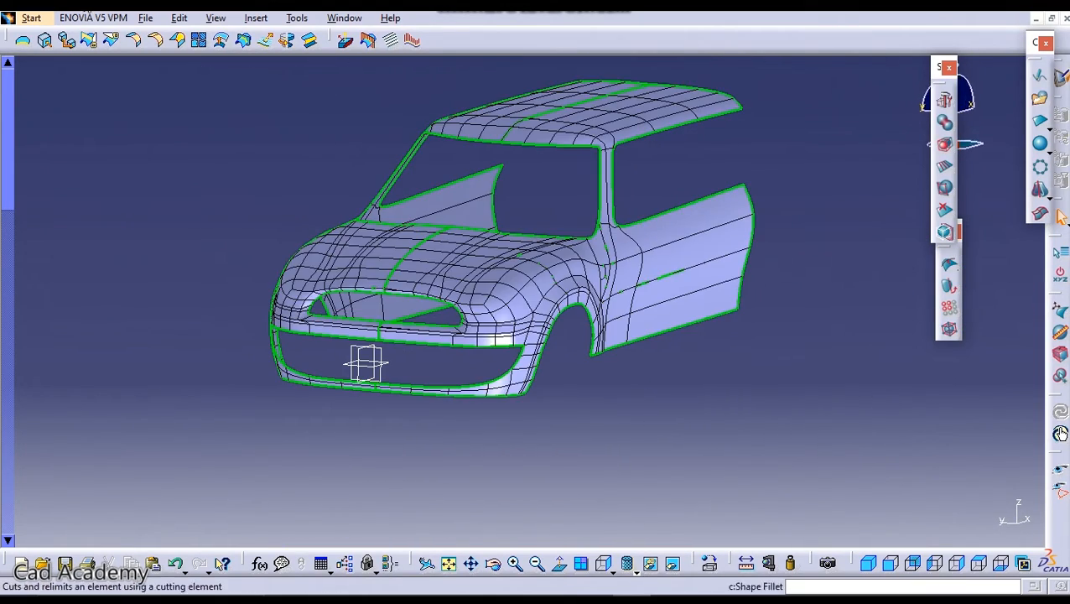
pyautogui.click(215, 19)
pyautogui.moveTo(366, 393)
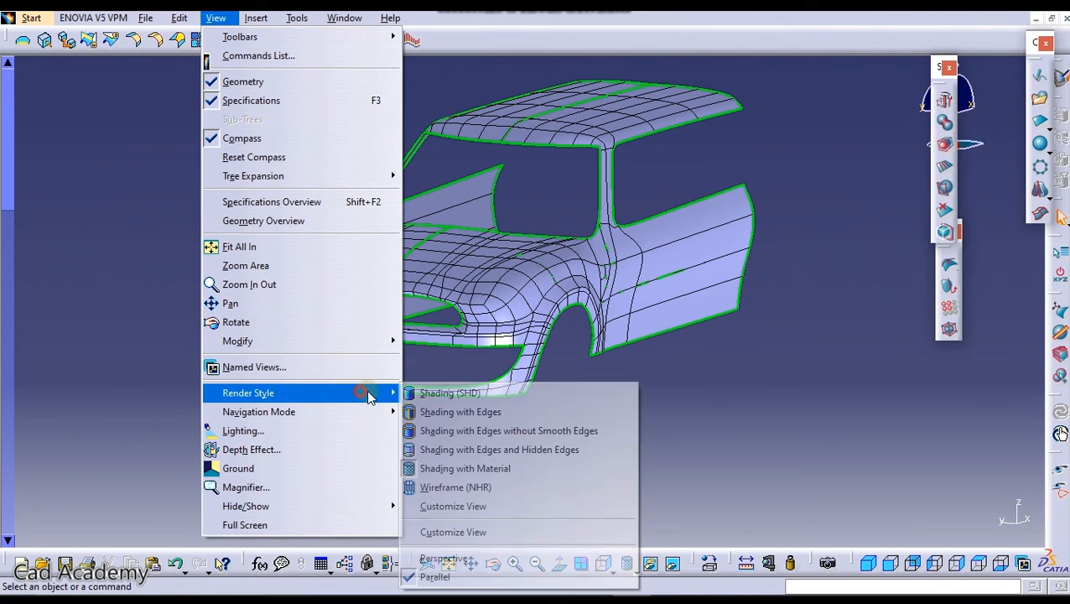
pyautogui.click(472, 558)
pyautogui.moveTo(659, 273); pyautogui.dragTo(674, 394, button='middle')
pyautogui.moveTo(627, 312); pyautogui.dragTo(513, 269, button='middle')
pyautogui.moveTo(696, 243); pyautogui.dragTo(677, 257, button='middle')
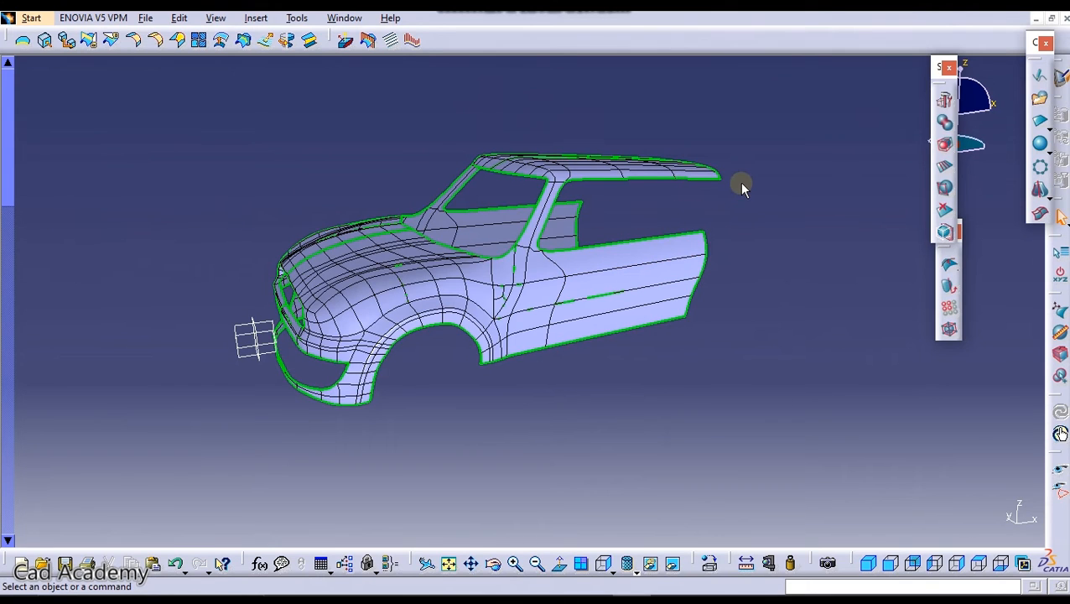